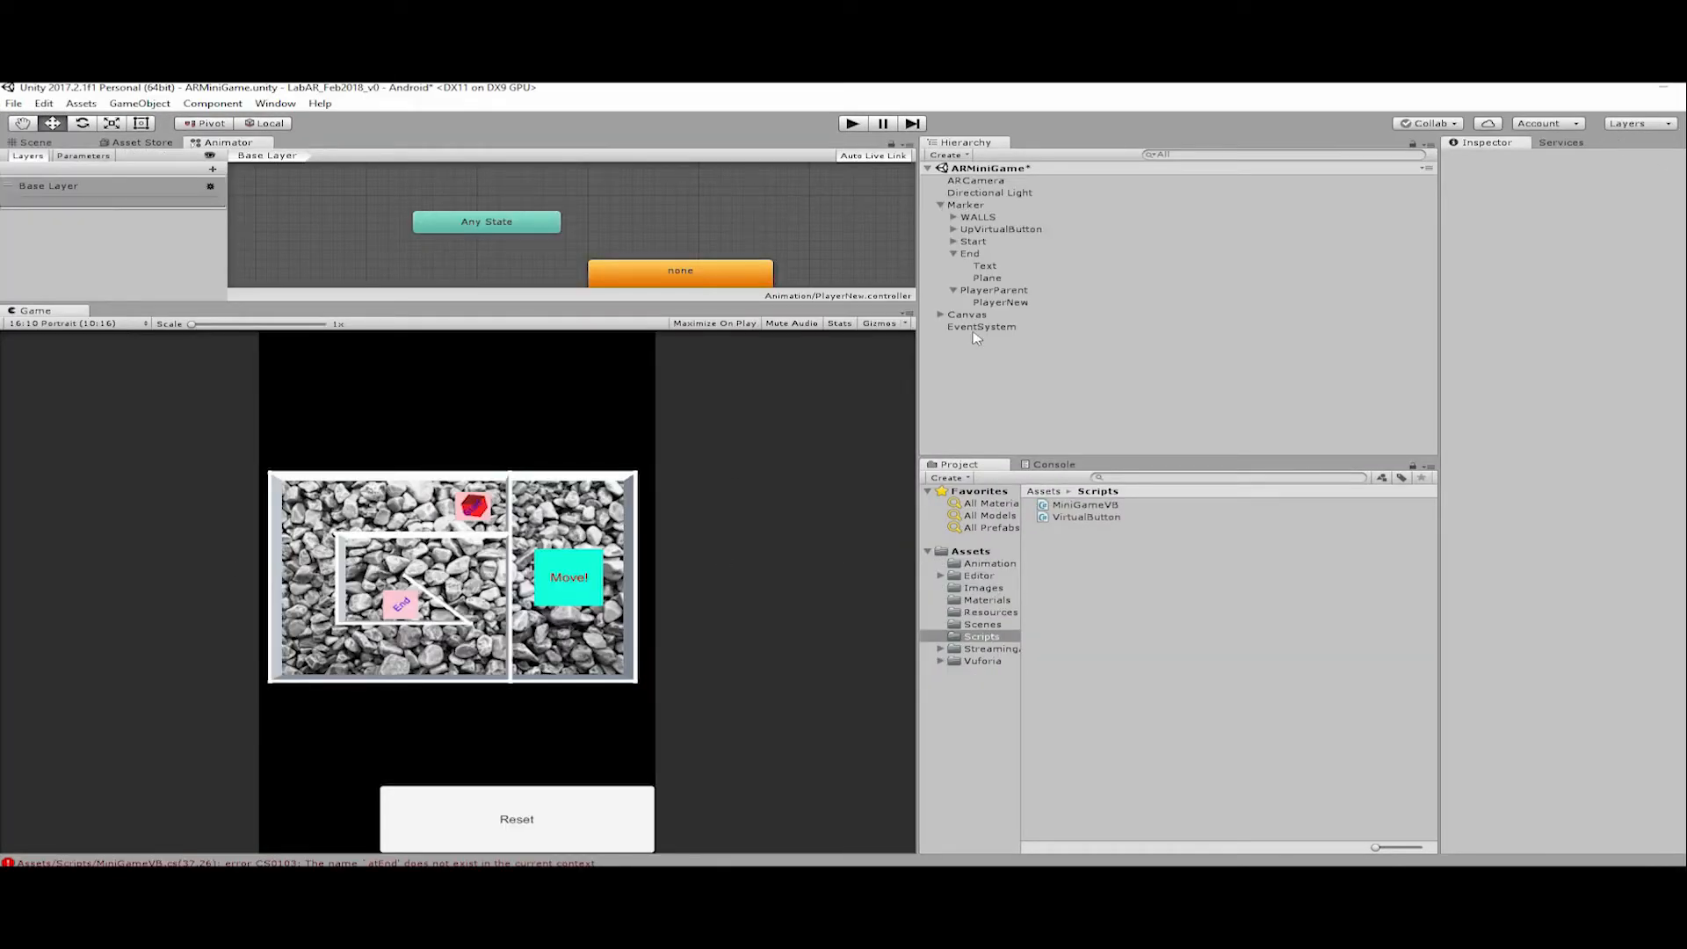
Switch to the ARLab09 Unity project and scale the Cube into a thin, low wall, about 0.013 in X and 0.179 in Y.
{"action": "key", "text": "alt+Tab"}
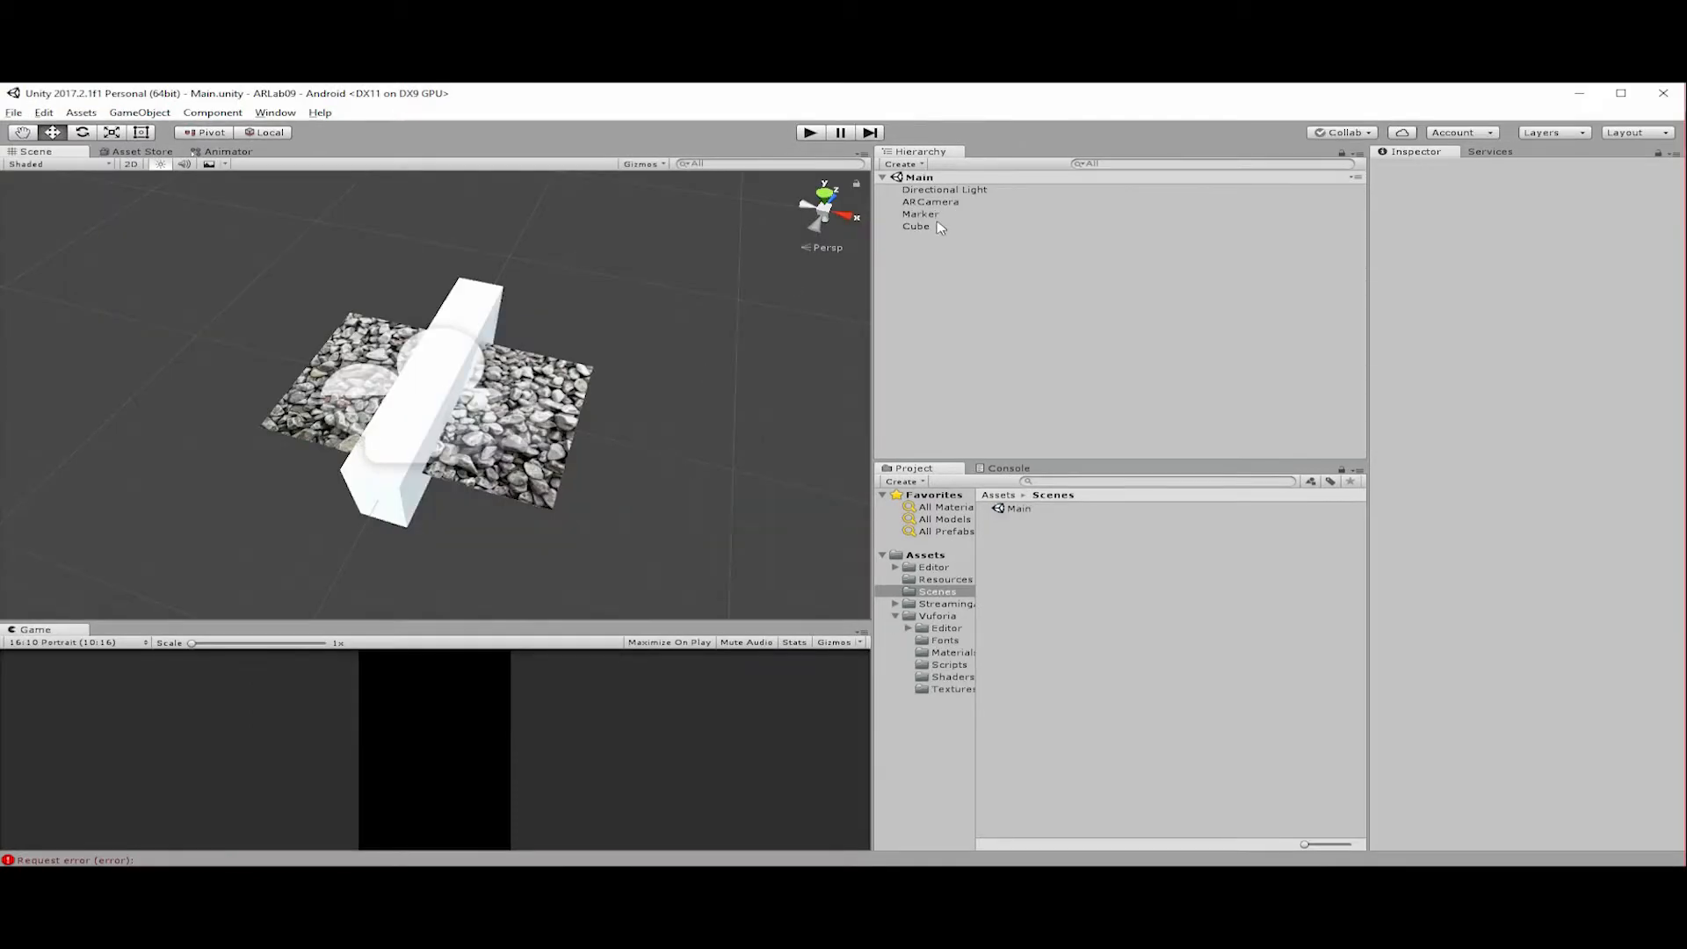
{"action": "left_click", "coordinate": [932, 234]}
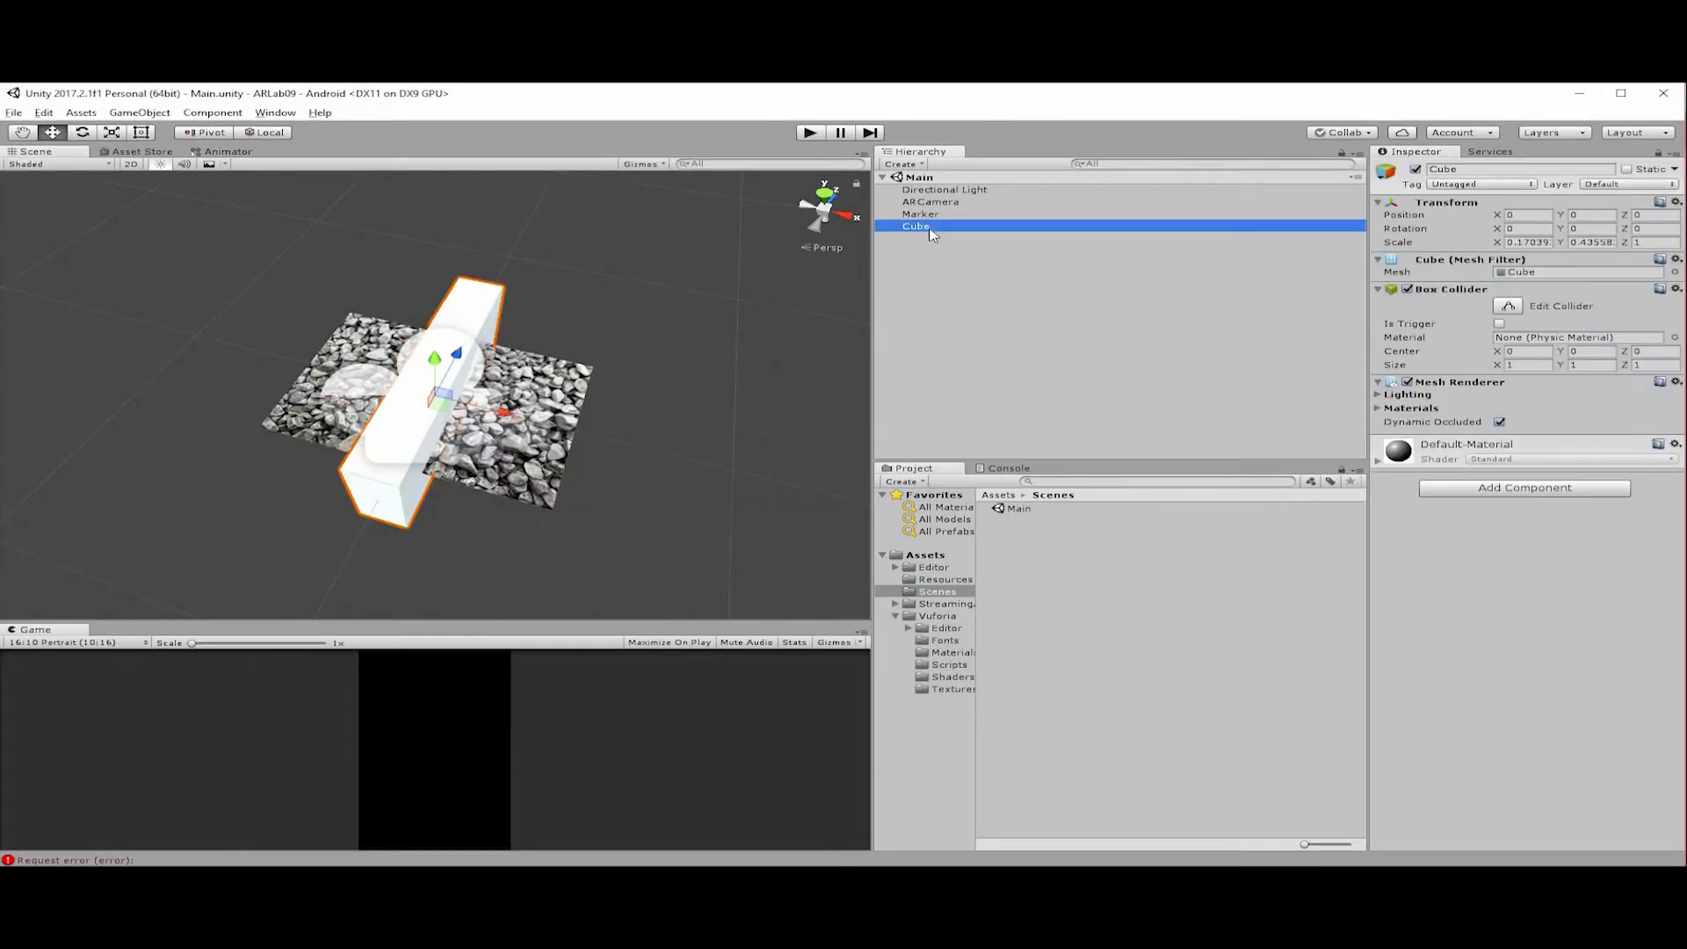
{"action": "left_click_drag", "start_coordinate": [652, 475], "coordinate": [543, 186]}
{"action": "left_click_drag", "start_coordinate": [630, 279], "coordinate": [633, 177], "text": "alt"}
{"action": "left_click", "coordinate": [826, 195]}
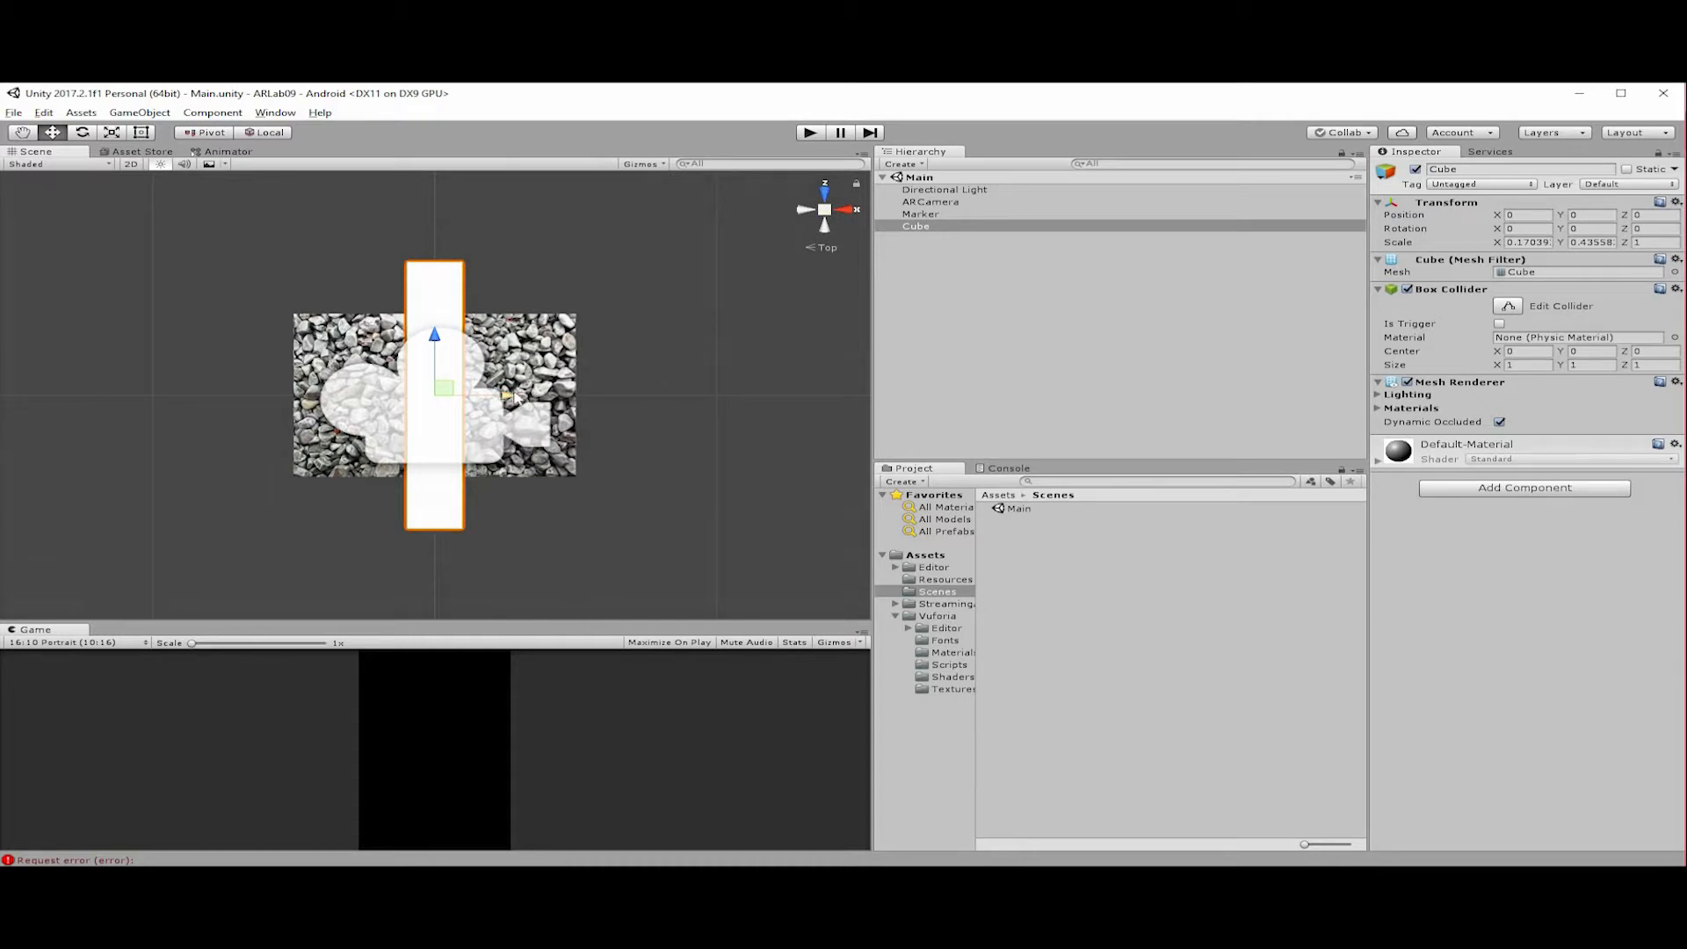
{"action": "key", "text": "r"}
{"action": "left_click_drag", "start_coordinate": [505, 397], "coordinate": [438, 404]}
{"action": "left_click_drag", "start_coordinate": [413, 211], "coordinate": [478, 400], "text": "alt"}
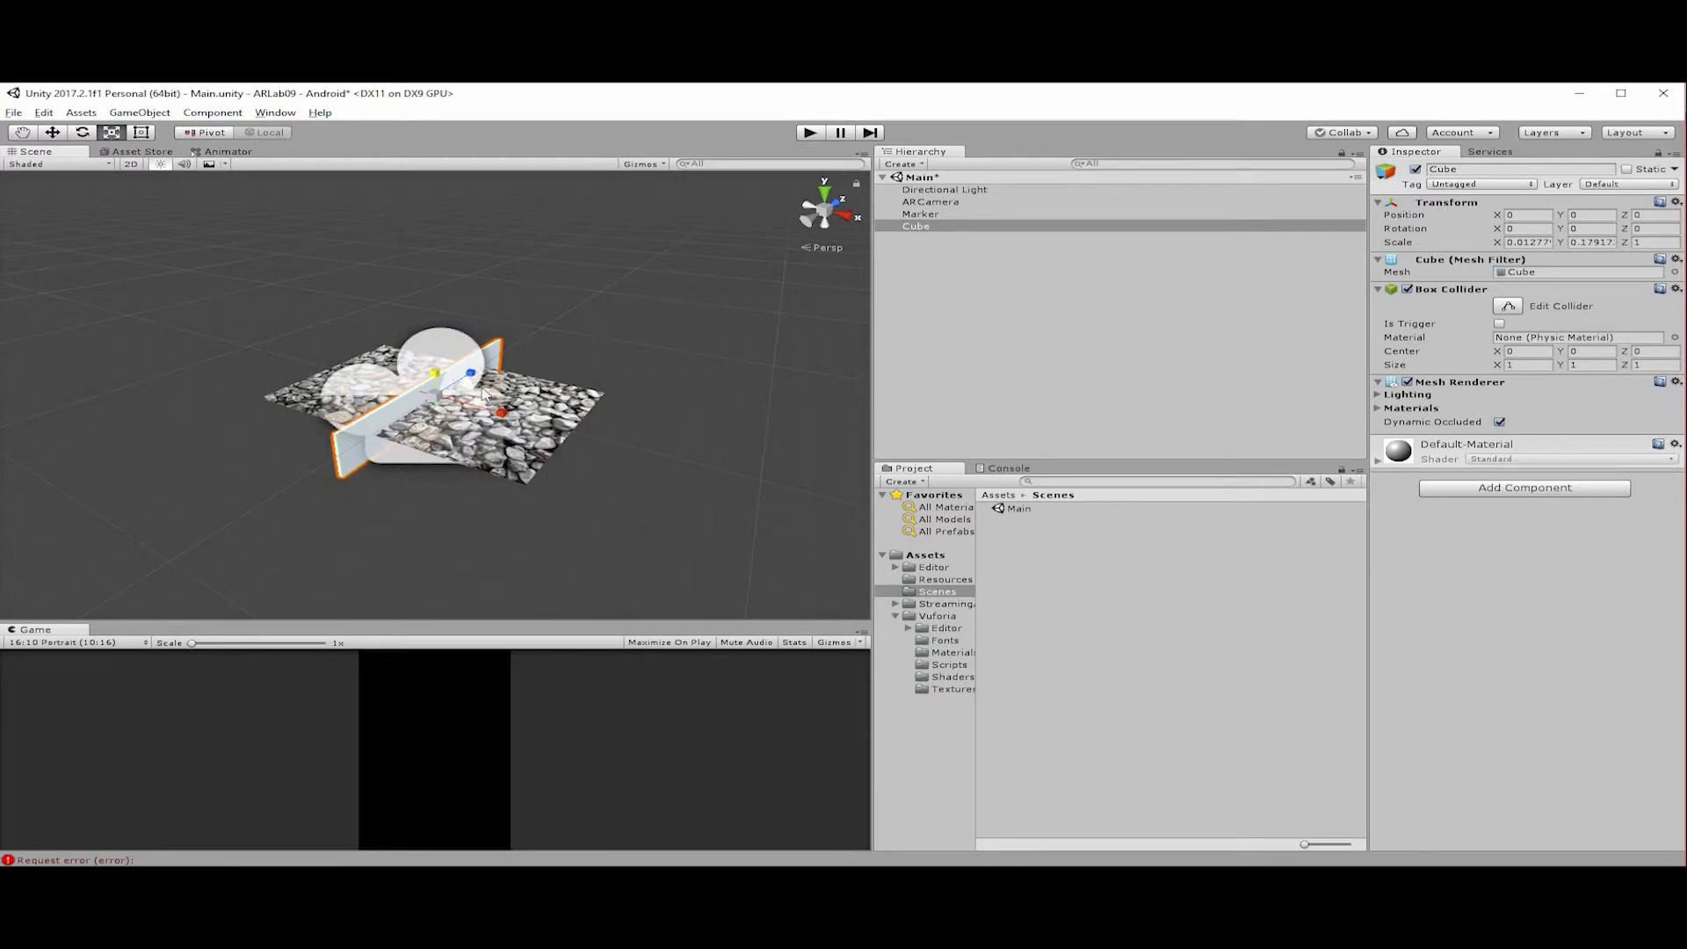
Raise the Cube to about Y 0.053, move it to about X -0.248, and shorten its Z scale to 0.3.
{"action": "key", "text": "w"}
{"action": "left_click_drag", "start_coordinate": [432, 339], "coordinate": [432, 330]}
{"action": "left_click_drag", "start_coordinate": [571, 472], "coordinate": [802, 209], "text": "alt"}
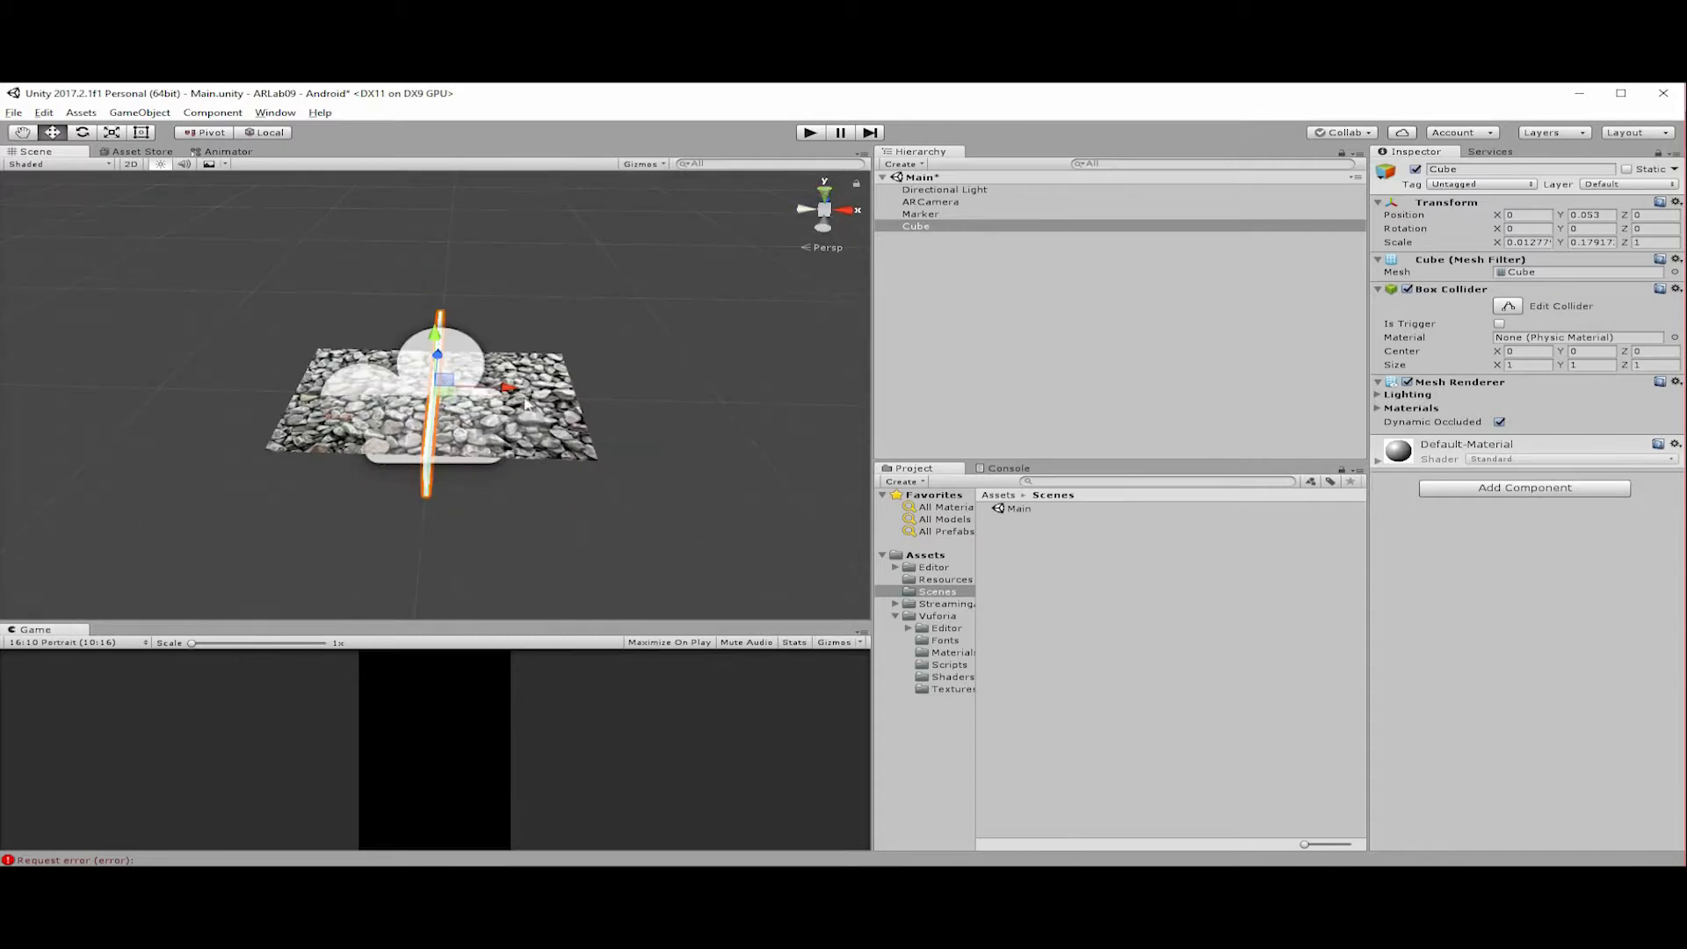
{"action": "left_click_drag", "start_coordinate": [450, 394], "coordinate": [366, 385]}
{"action": "key", "text": "r"}
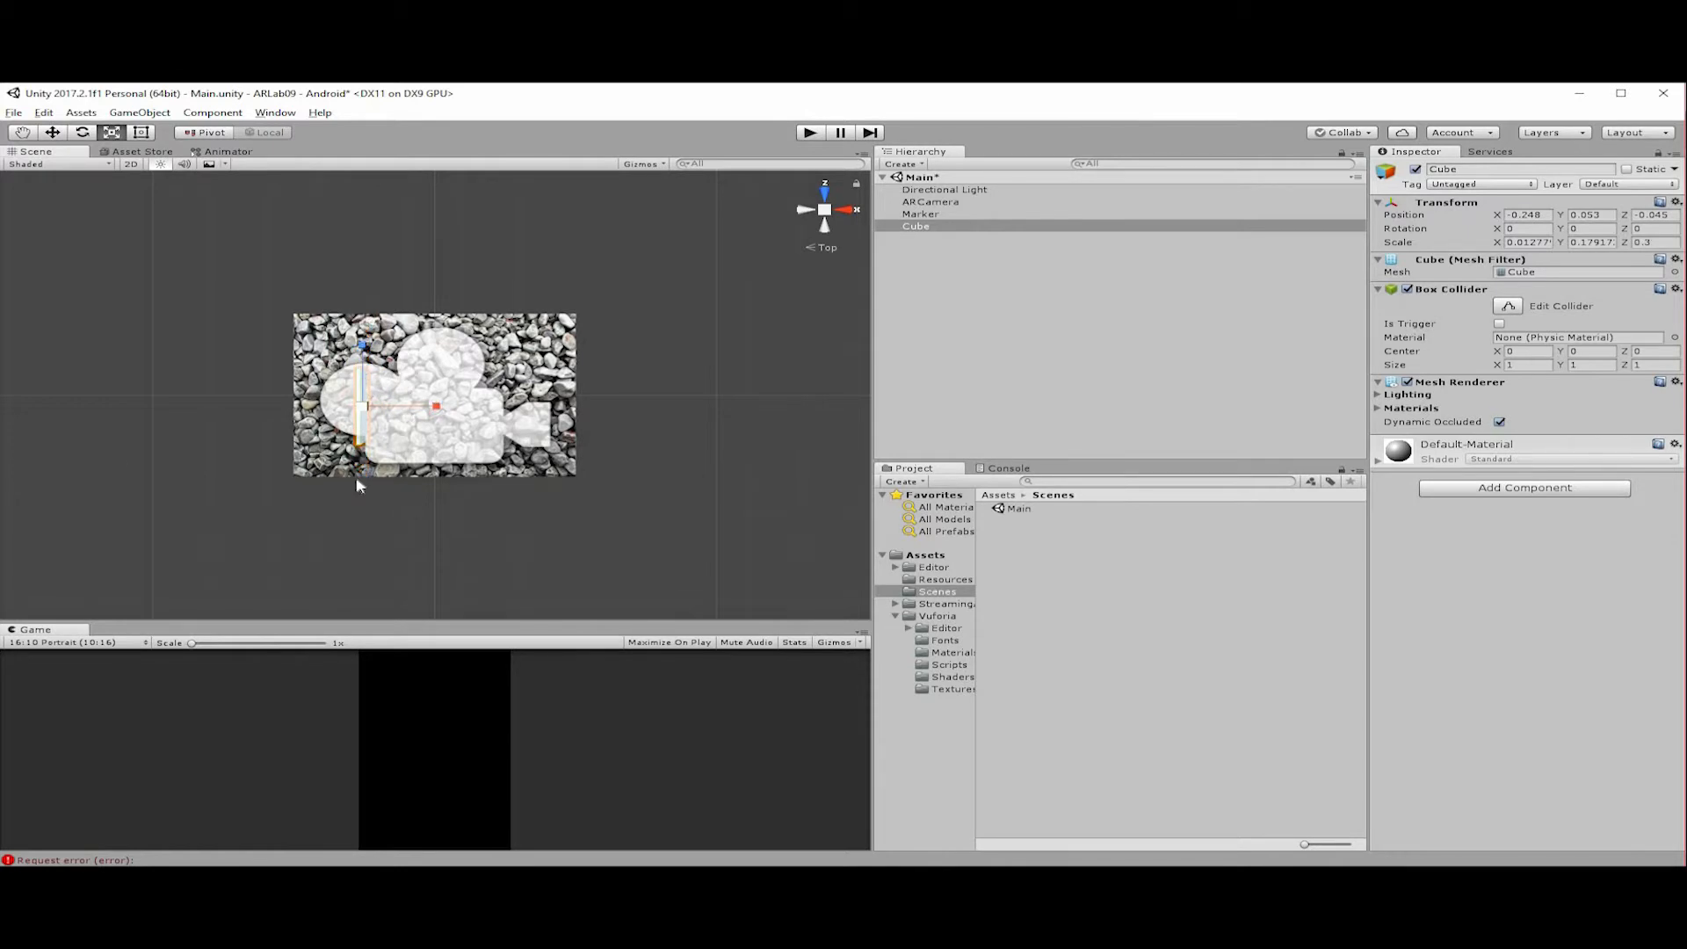
Set the Cube's Z position to 0 and nudge it to about X -0.21, Z -0.006.
{"action": "left_click", "coordinate": [1657, 214]}
{"action": "type", "text": "0"}
{"action": "left_click", "coordinate": [968, 228]}
{"action": "key", "text": "w"}
{"action": "left_click_drag", "start_coordinate": [384, 393], "coordinate": [394, 395]}
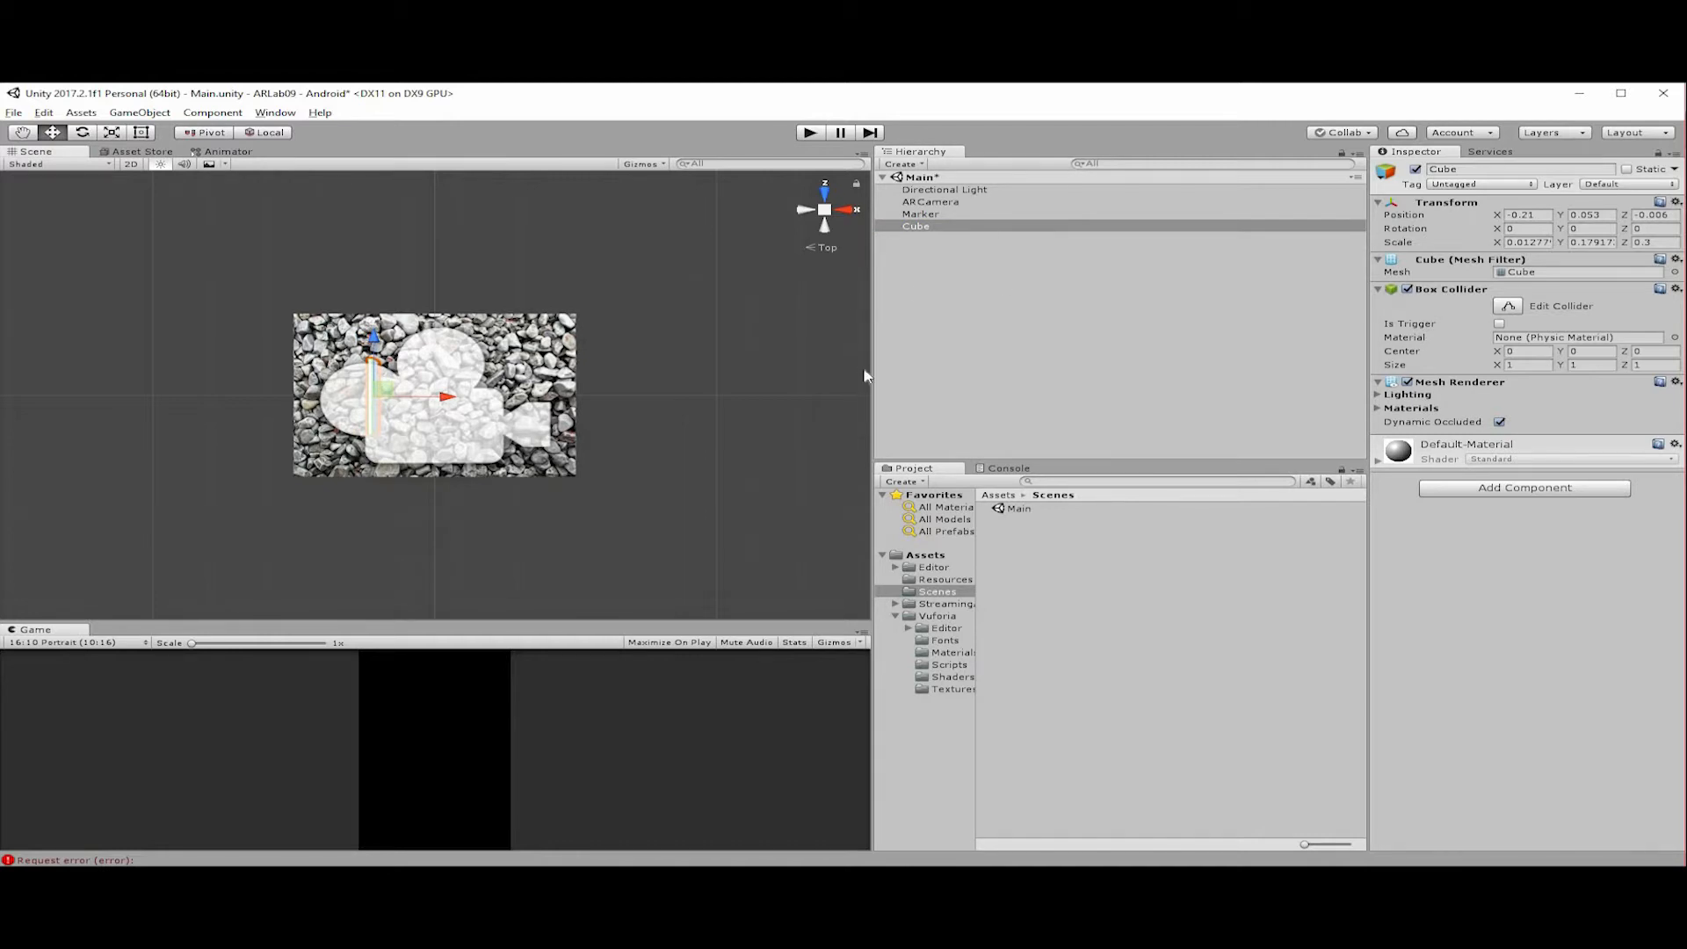
Duplicate the Cube wall and move the copy to about X -0.038, Z -0.035.
{"action": "key", "text": "ctrl+d"}
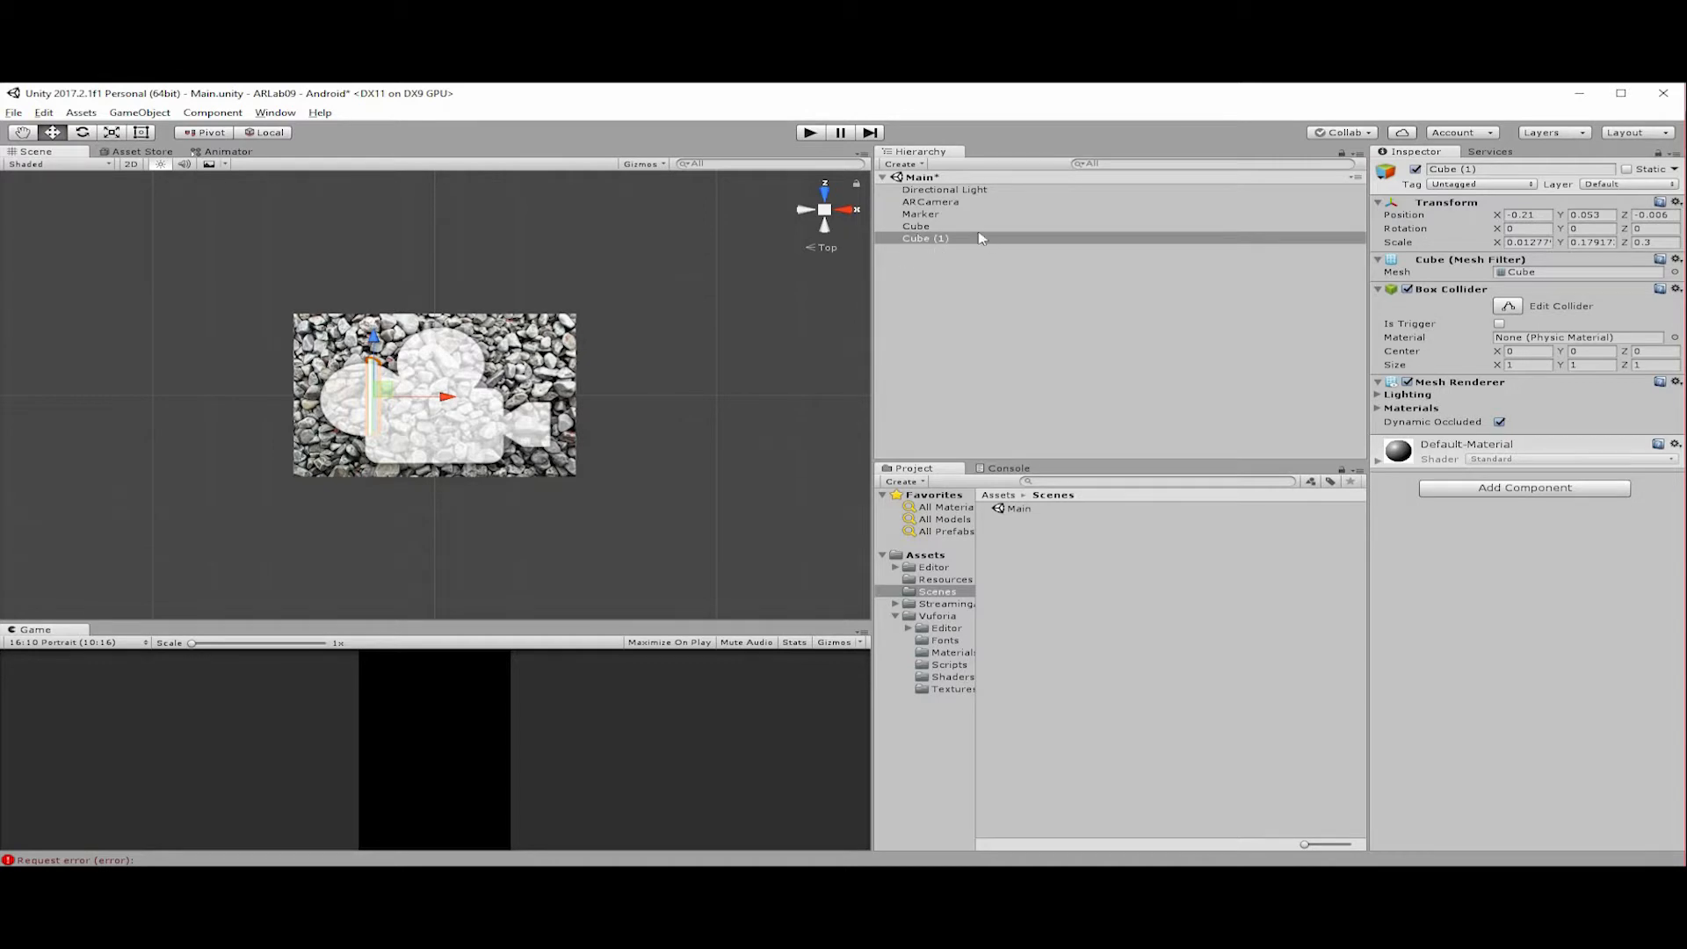
{"action": "left_click", "coordinate": [940, 239]}
{"action": "left_click_drag", "start_coordinate": [449, 398], "coordinate": [500, 402]}
{"action": "left_click_drag", "start_coordinate": [424, 343], "coordinate": [424, 346]}
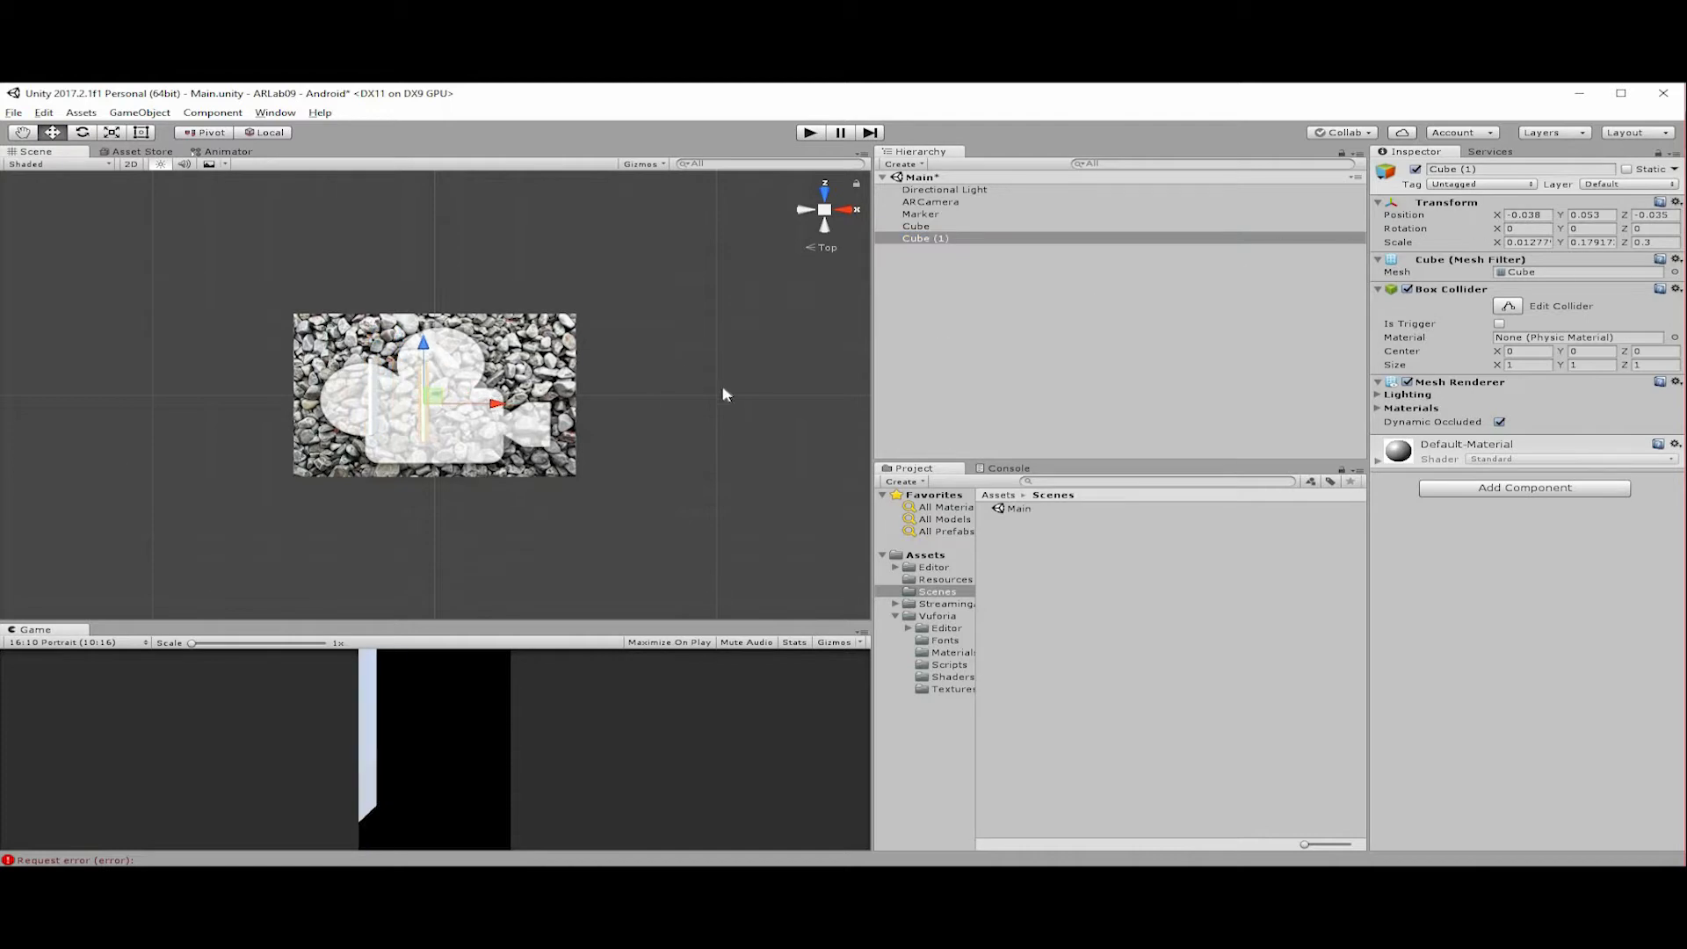
Rotate Cube (1) 90 degrees in Y and form an L-shaped corner at about X -0.009, Z -0.163, with Z scale about 0.42.
{"action": "left_click", "coordinate": [1598, 229]}
{"action": "type", "text": "90"}
{"action": "key", "text": "Return"}
{"action": "mouse_move", "coordinate": [430, 432]}
{"action": "left_mouse_down"}
{"action": "mouse_move", "coordinate": [431, 456]}
{"action": "mouse_move", "coordinate": [422, 429]}
{"action": "mouse_move", "coordinate": [447, 429]}
{"action": "left_mouse_up"}
{"action": "key", "text": "r"}
{"action": "key", "text": "w"}
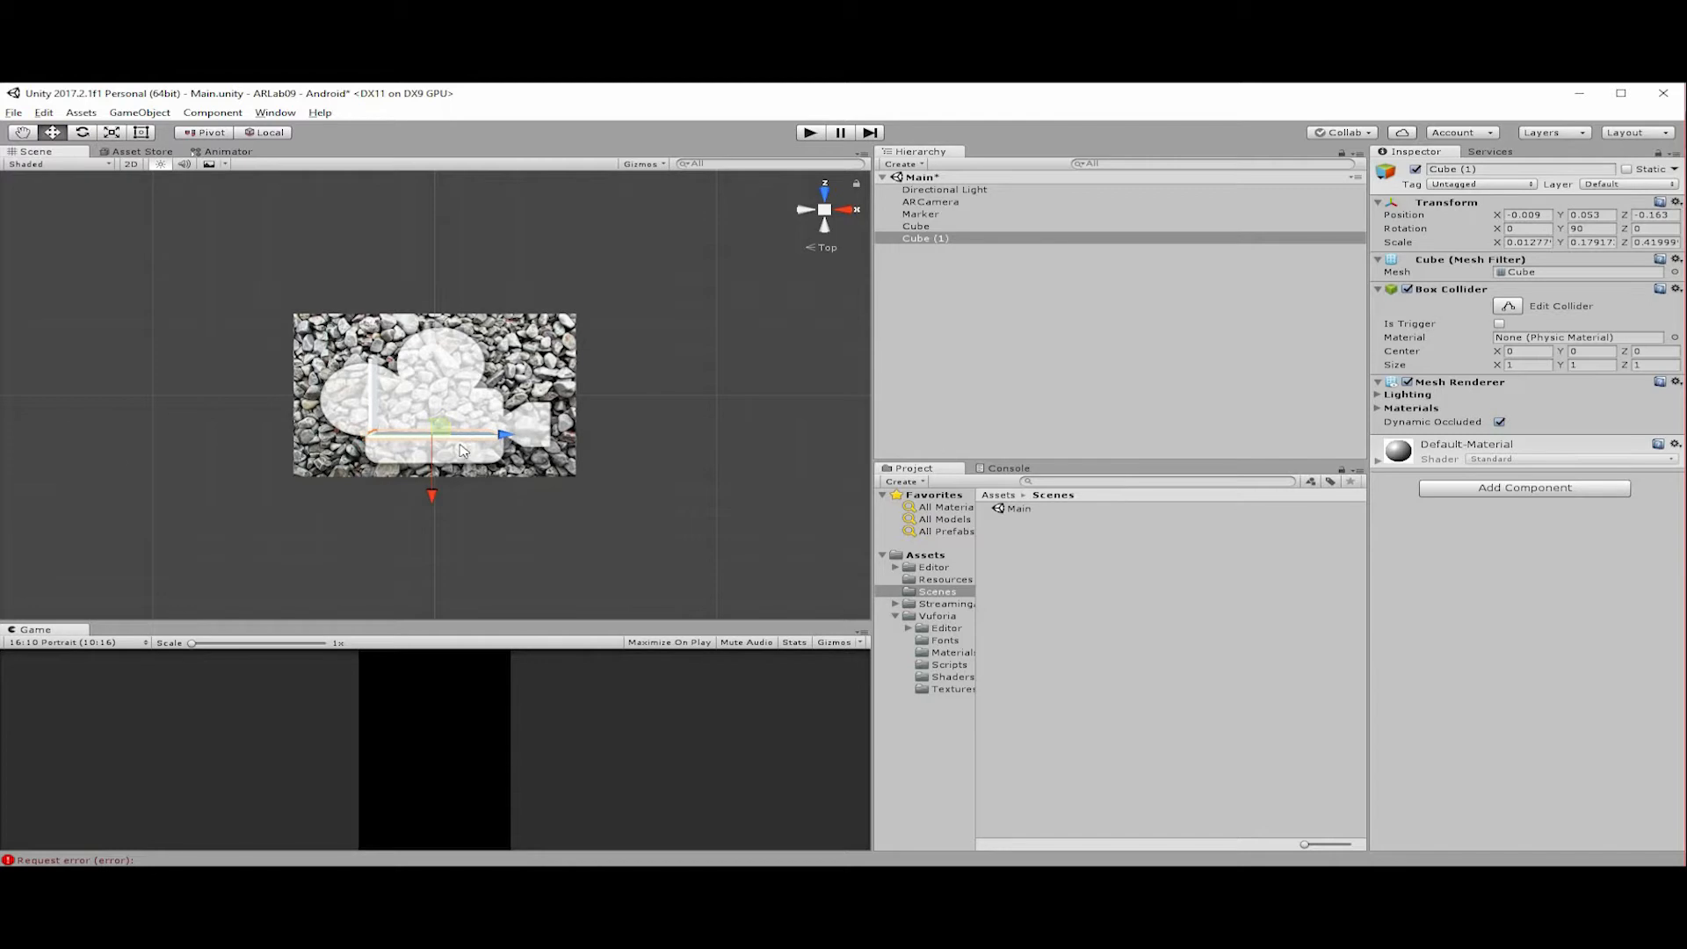
Create an empty child object under Marker and name it Walls.
{"action": "left_click", "coordinate": [962, 230]}
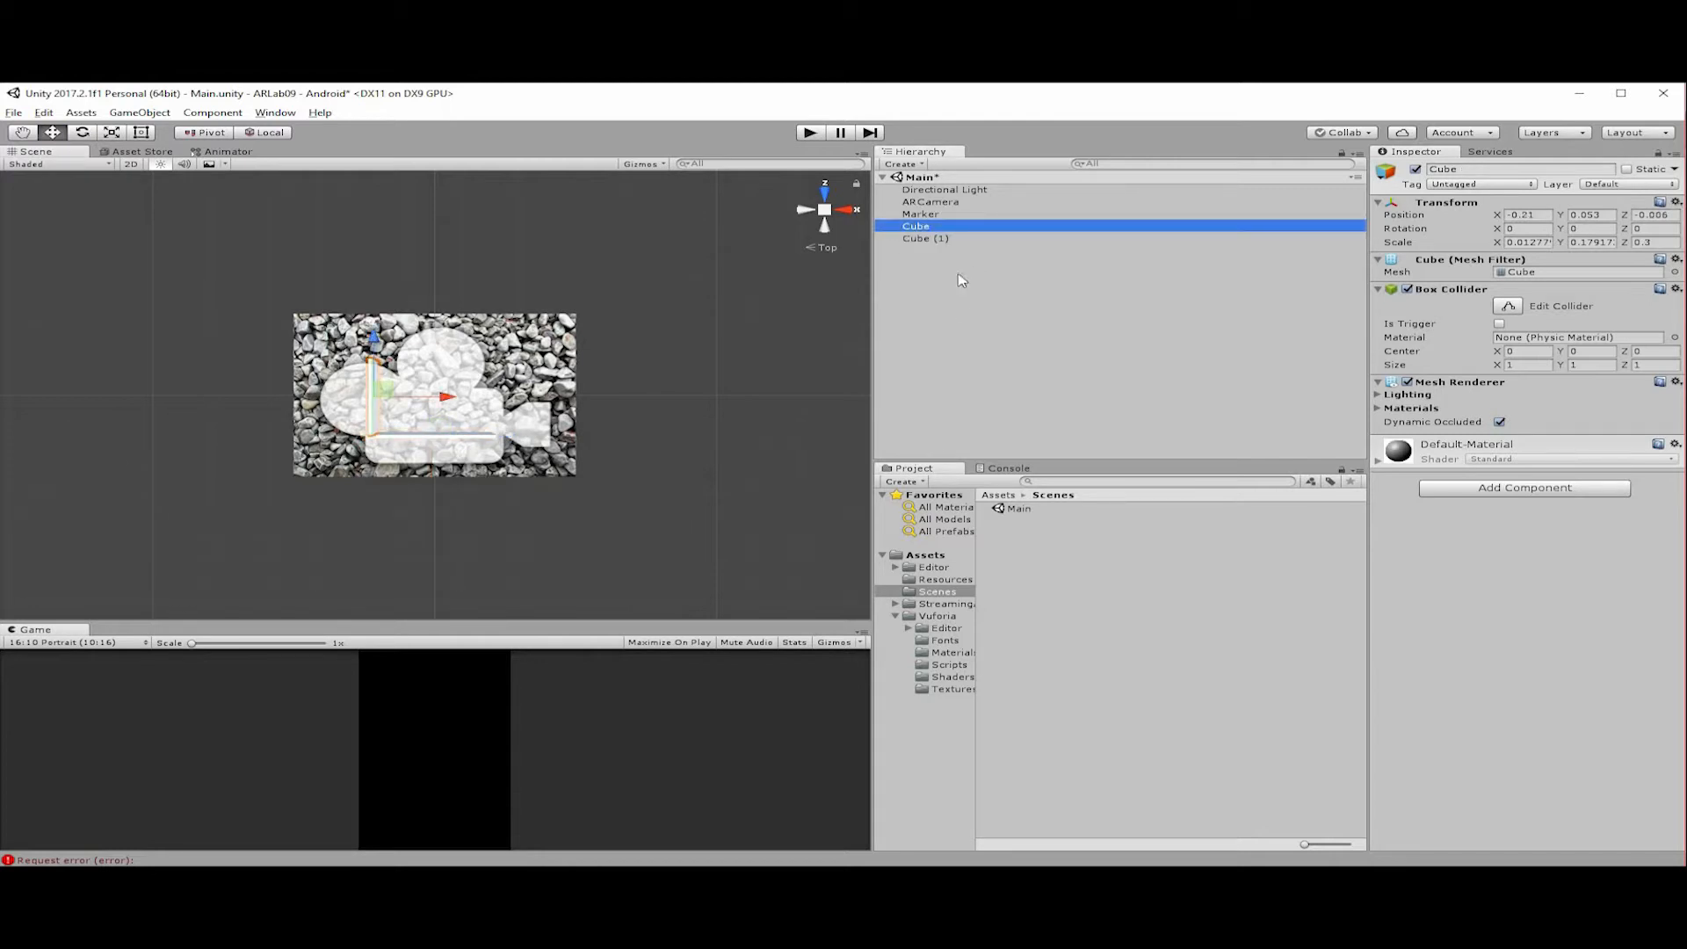
{"action": "left_click", "coordinate": [923, 239]}
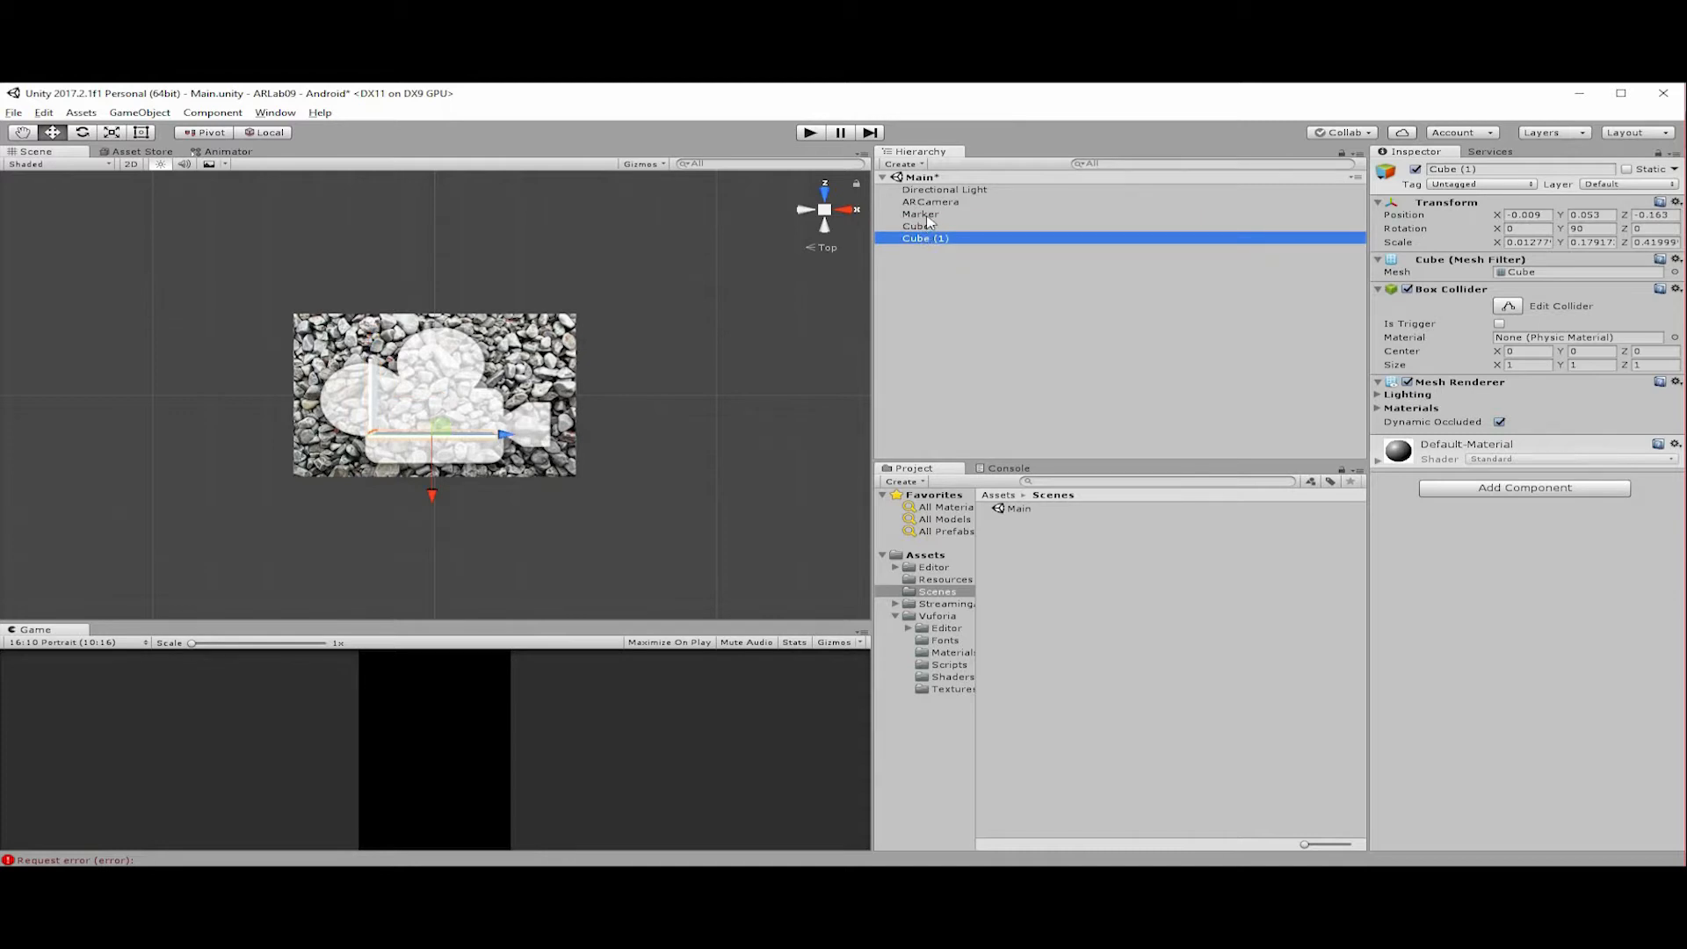
{"action": "left_click", "coordinate": [922, 215]}
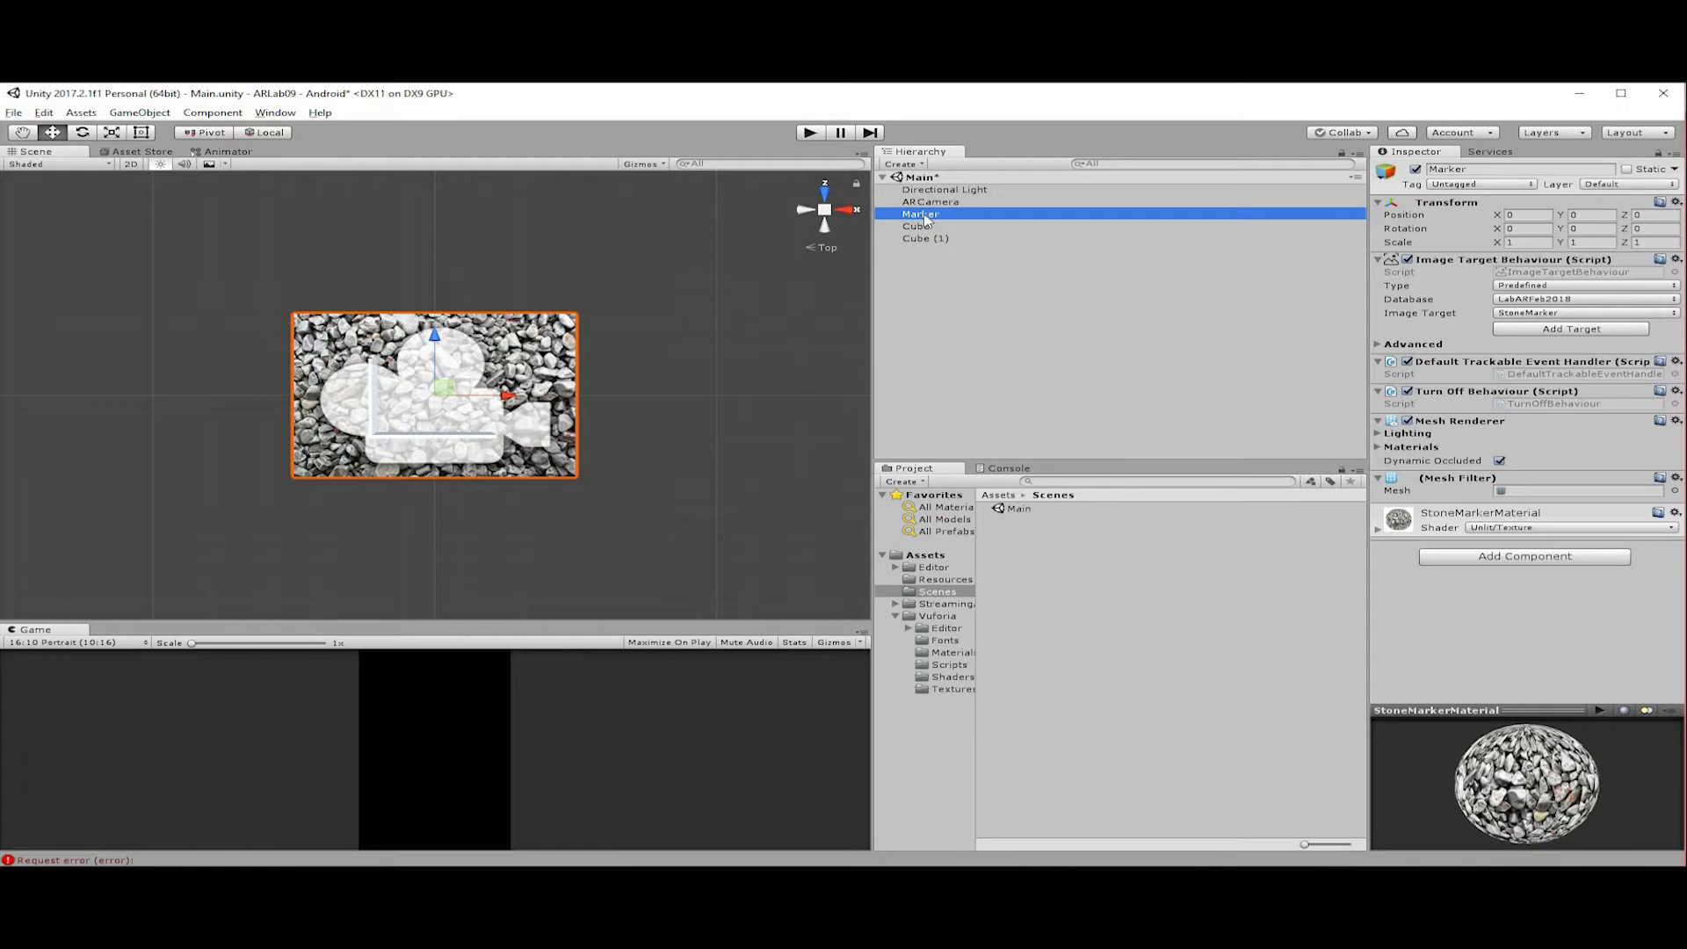
{"action": "right_click", "coordinate": [923, 215]}
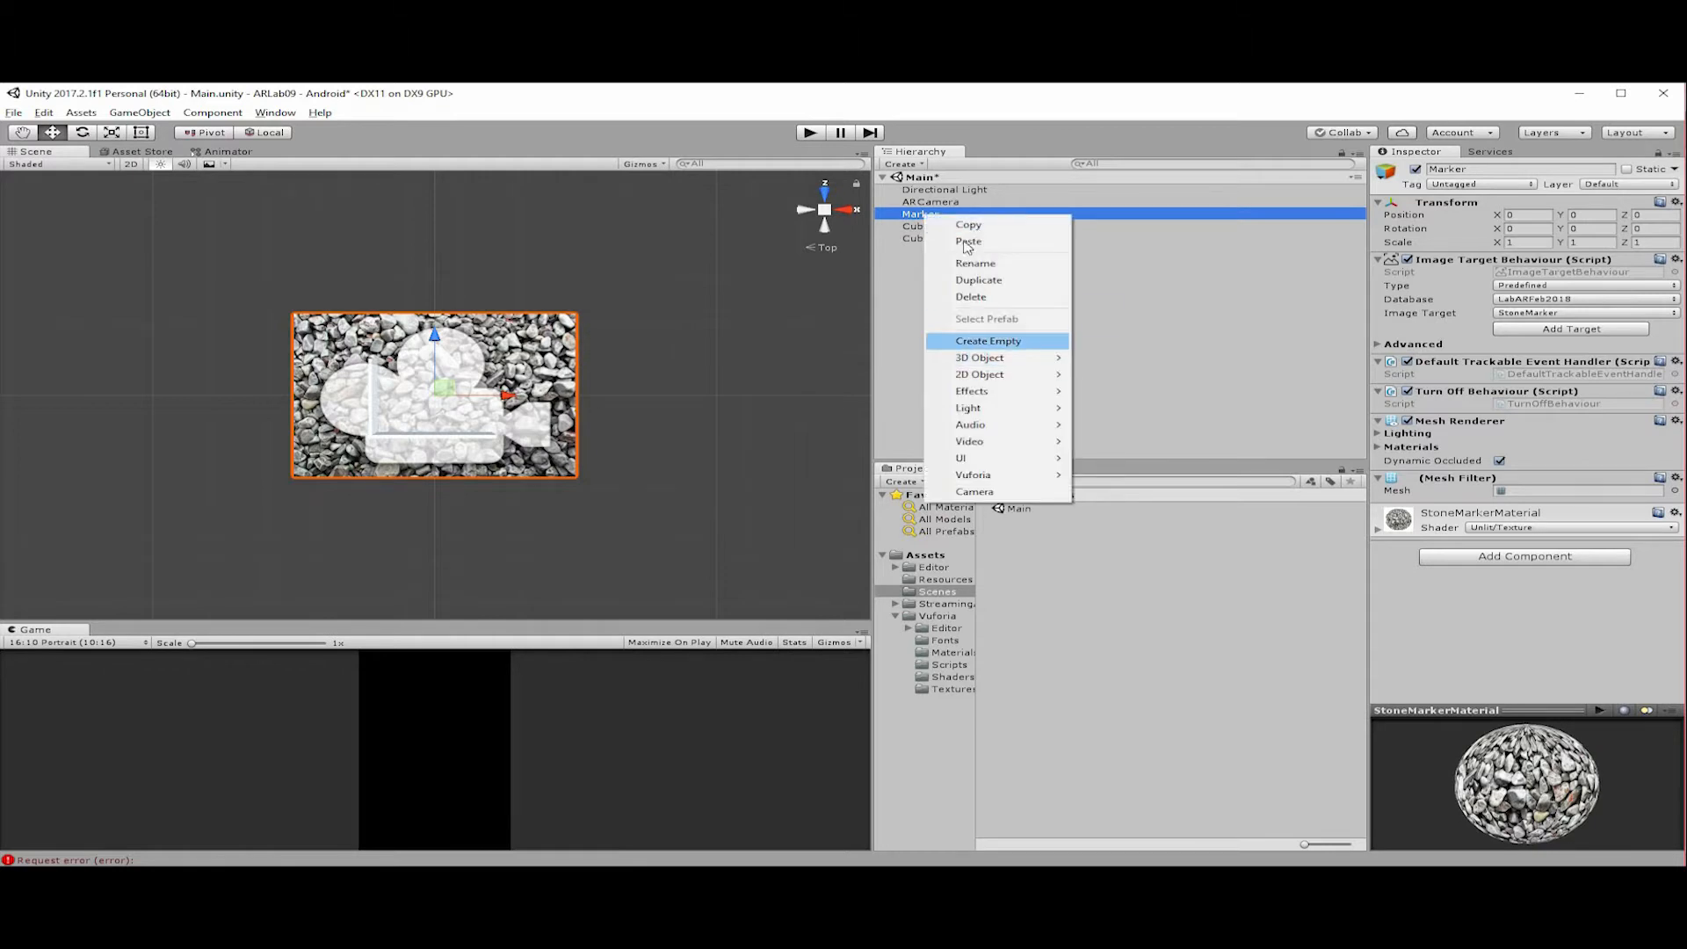
{"action": "left_click", "coordinate": [988, 341]}
{"action": "key", "text": "F2"}
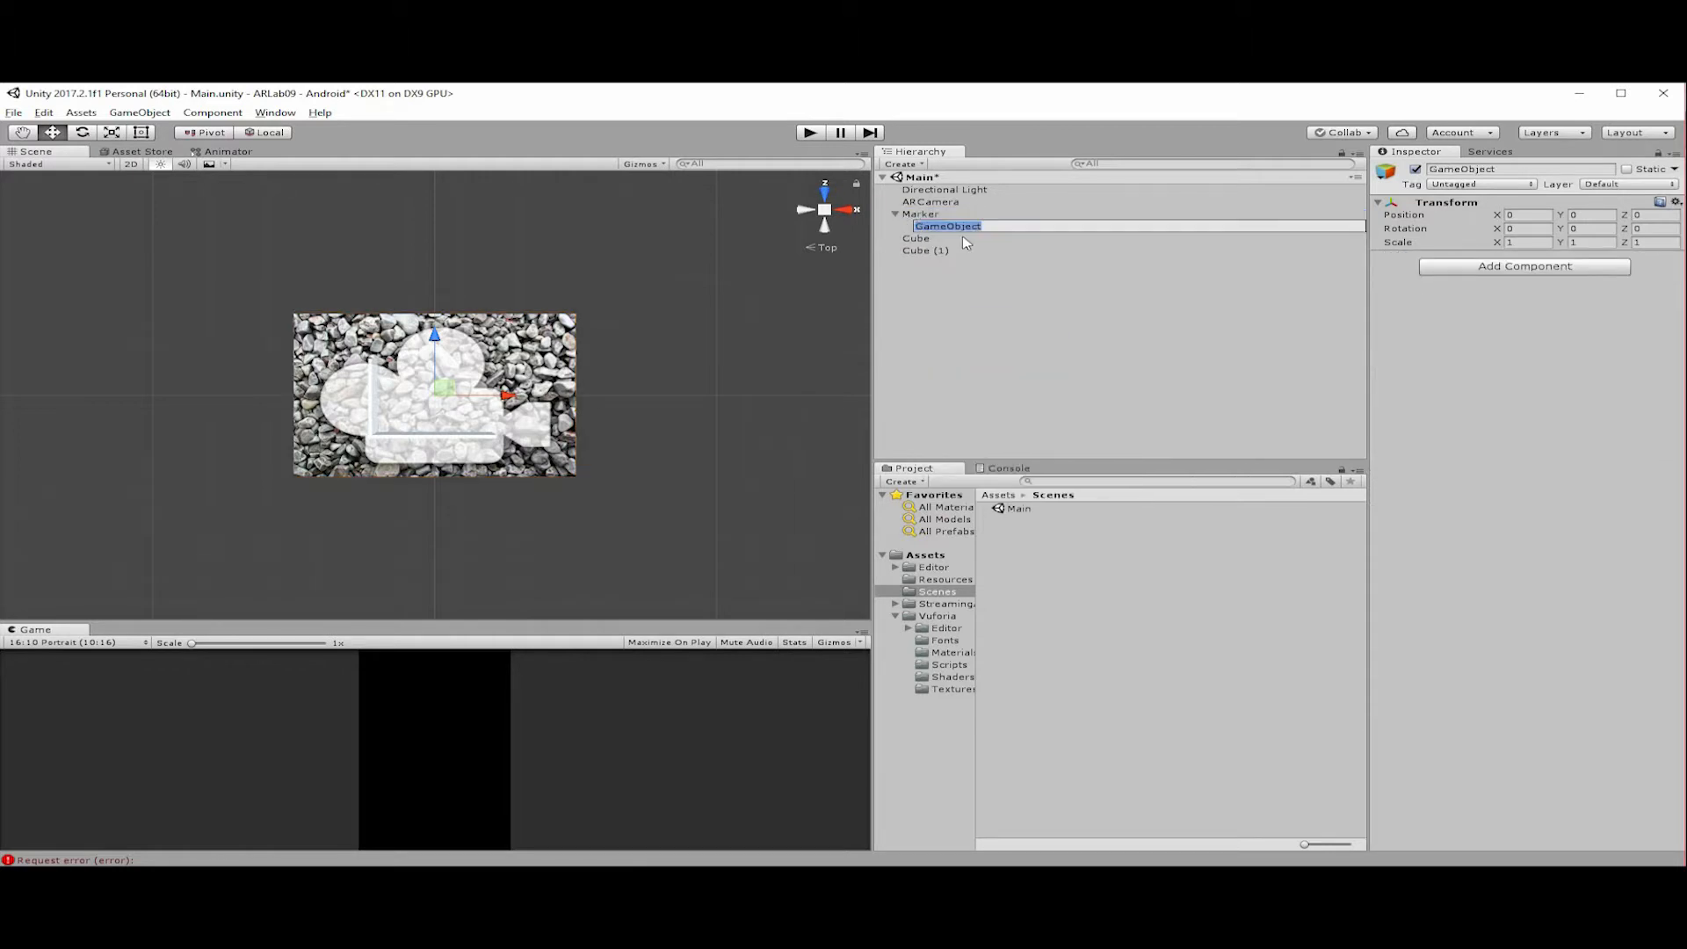
{"action": "type", "text": "Walls"}
{"action": "key", "text": "Return"}
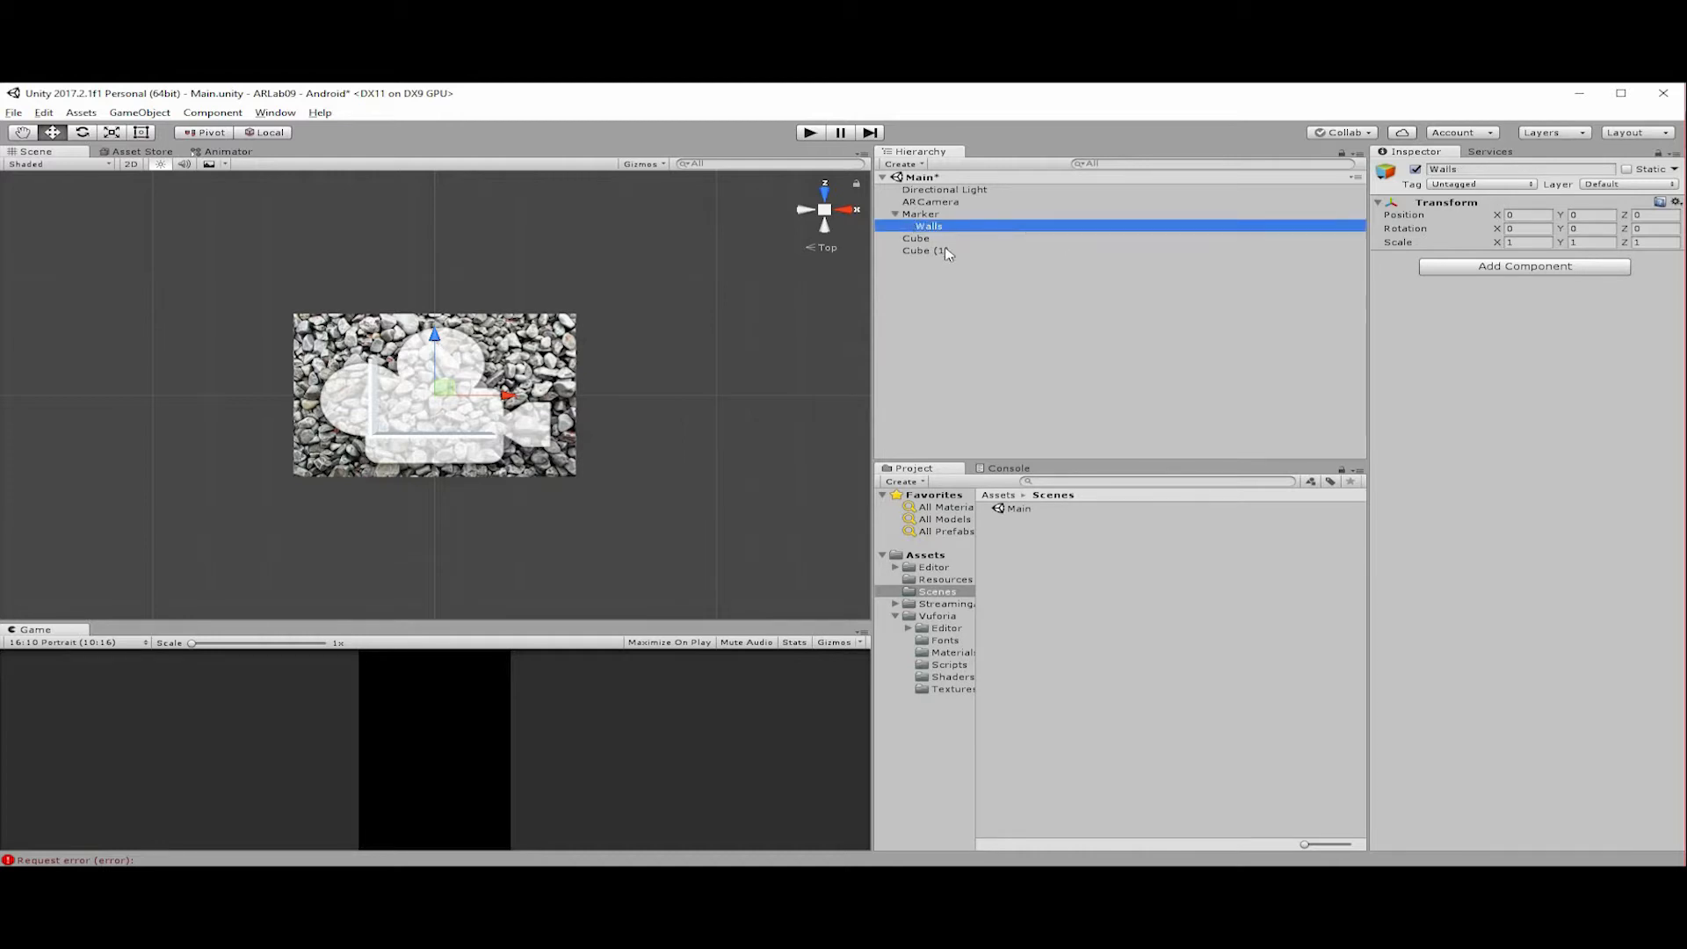
Make Cube and Cube (1) children of the Walls object.
{"action": "left_click", "coordinate": [934, 244]}
{"action": "left_click", "coordinate": [934, 250]}
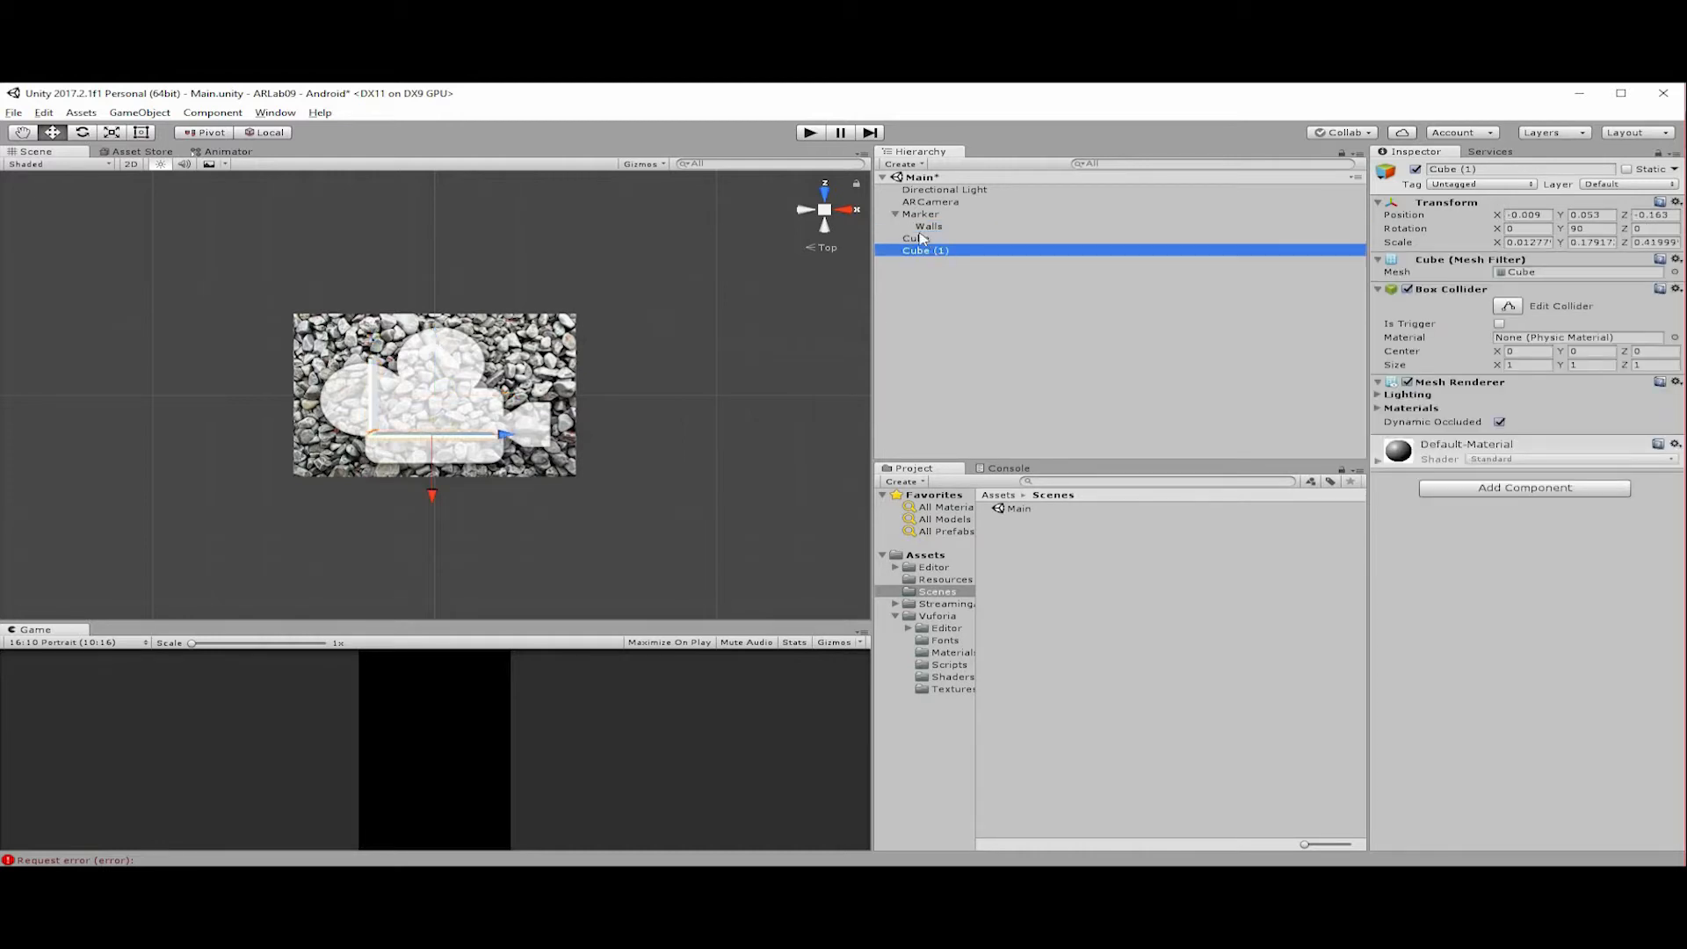
{"action": "left_click", "coordinate": [925, 244], "text": "shift"}
{"action": "left_click_drag", "start_coordinate": [930, 244], "coordinate": [975, 279]}
{"action": "left_click_drag", "start_coordinate": [861, 267], "coordinate": [929, 226]}
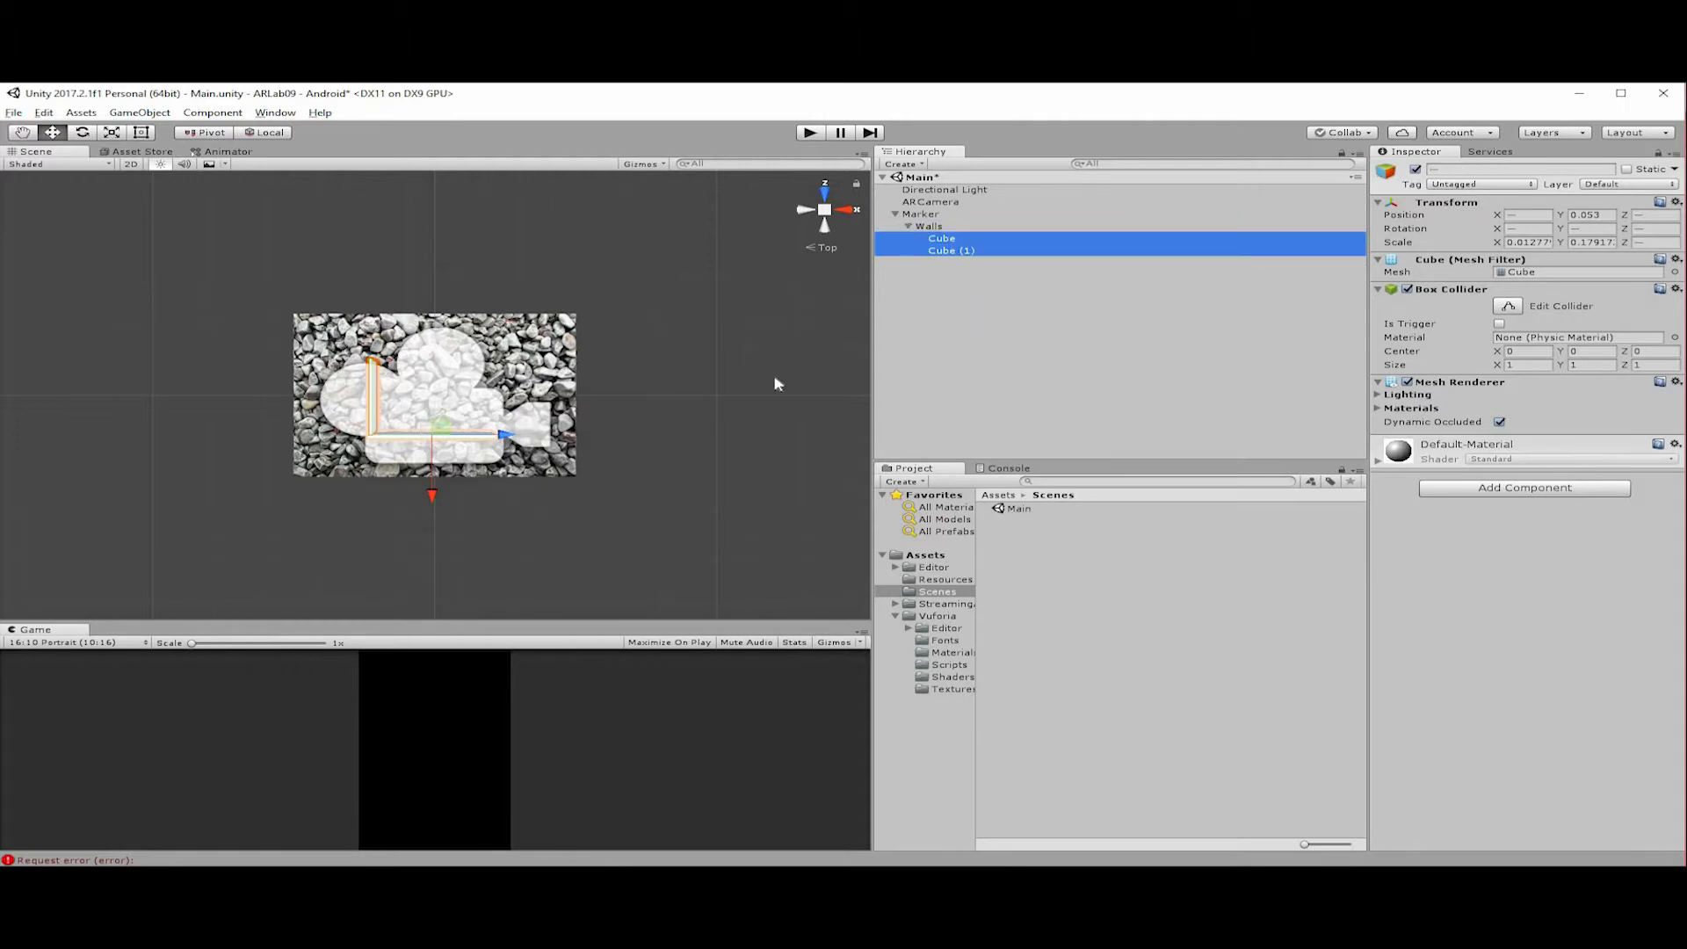
Move the Walls parent with both cubes to about X -0.02, Z 0.003.
{"action": "left_click", "coordinate": [940, 228]}
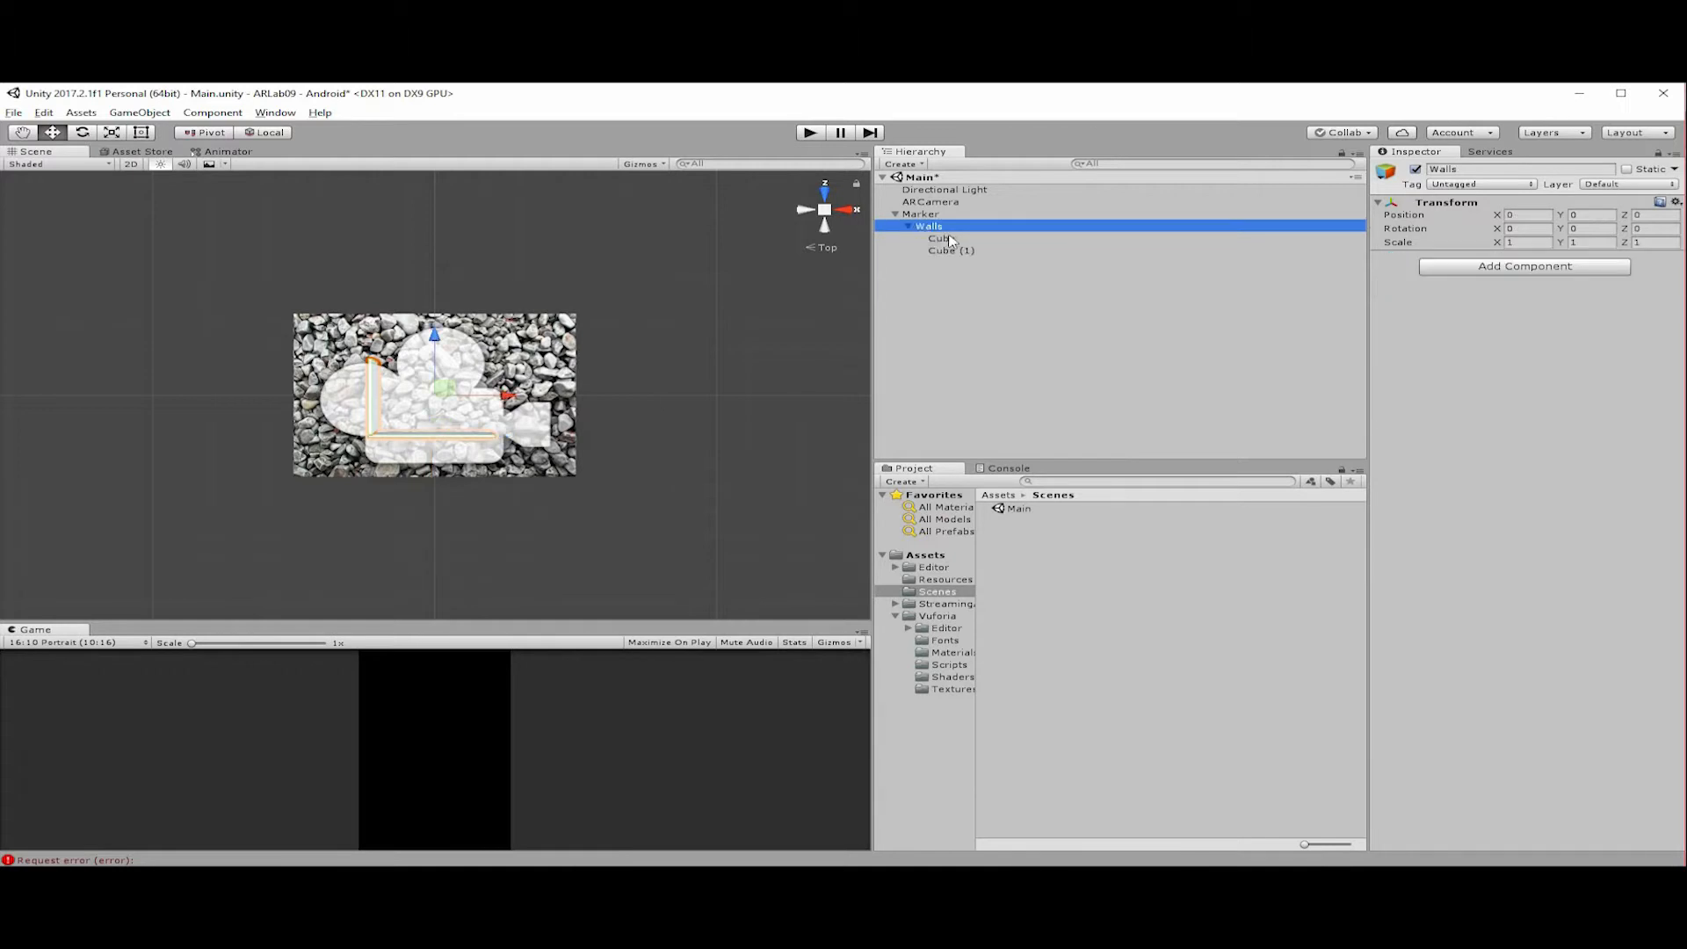
{"action": "left_click", "coordinate": [947, 236]}
{"action": "key", "text": "ctrl+z"}
{"action": "mouse_move", "coordinate": [444, 387]}
{"action": "left_mouse_down"}
{"action": "mouse_move", "coordinate": [567, 351]}
{"action": "mouse_move", "coordinate": [466, 369]}
{"action": "mouse_move", "coordinate": [442, 393]}
{"action": "left_mouse_up"}
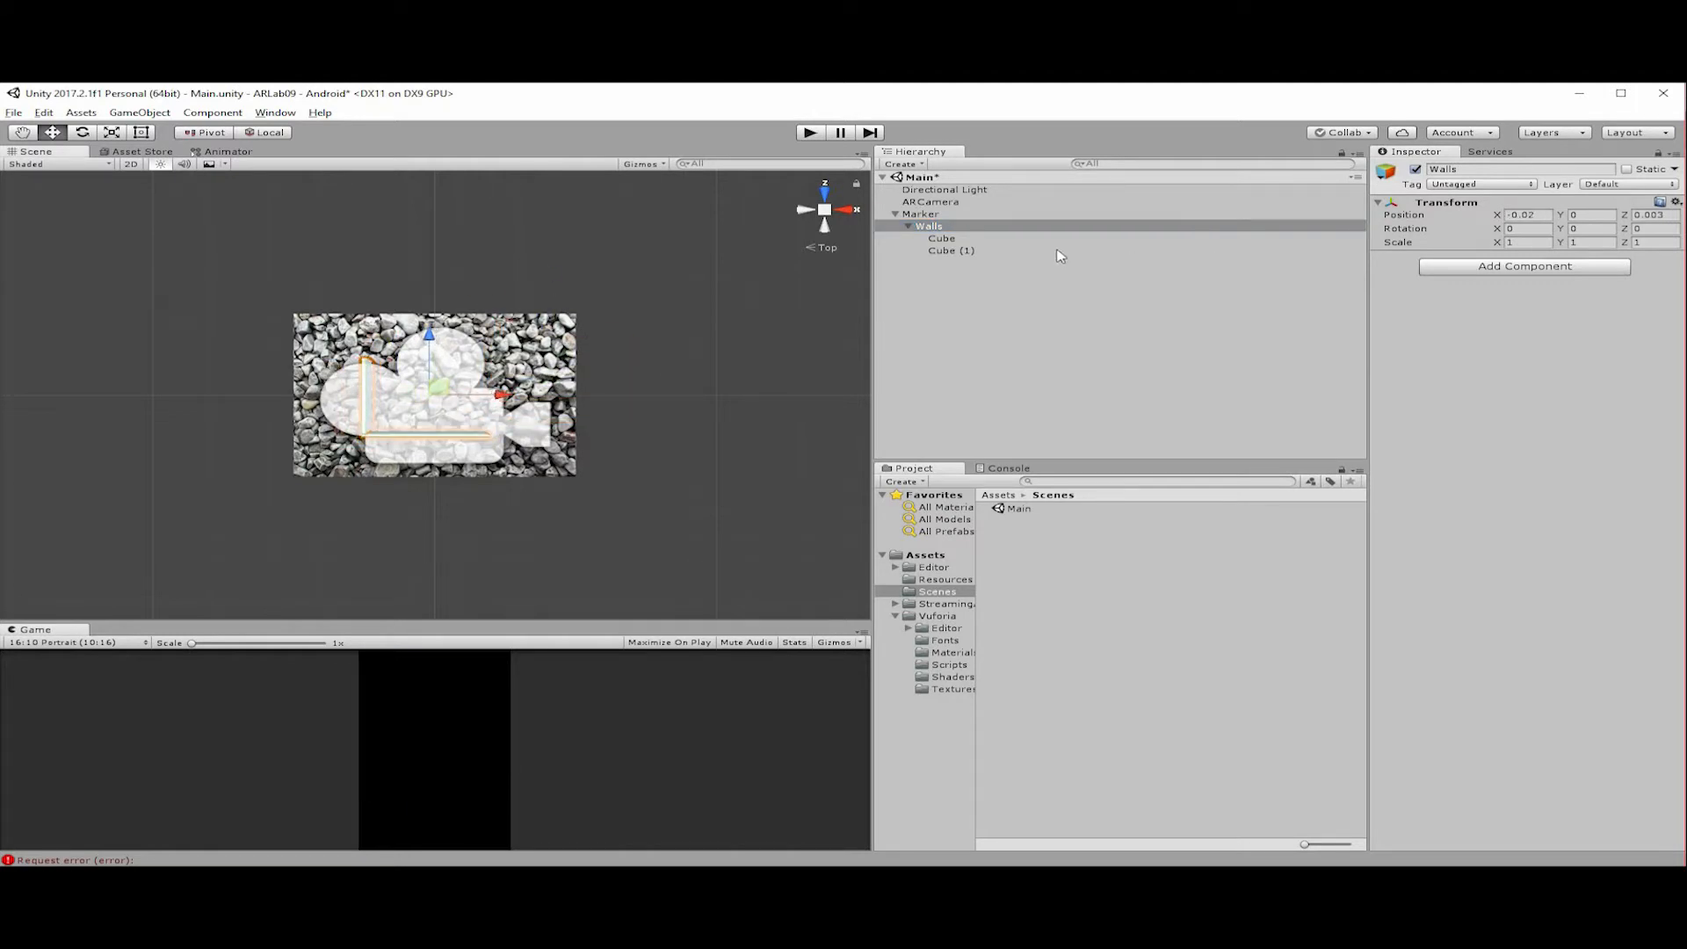
Try moving the child Cube on its own within Walls, and undo the move.
{"action": "left_click", "coordinate": [941, 238]}
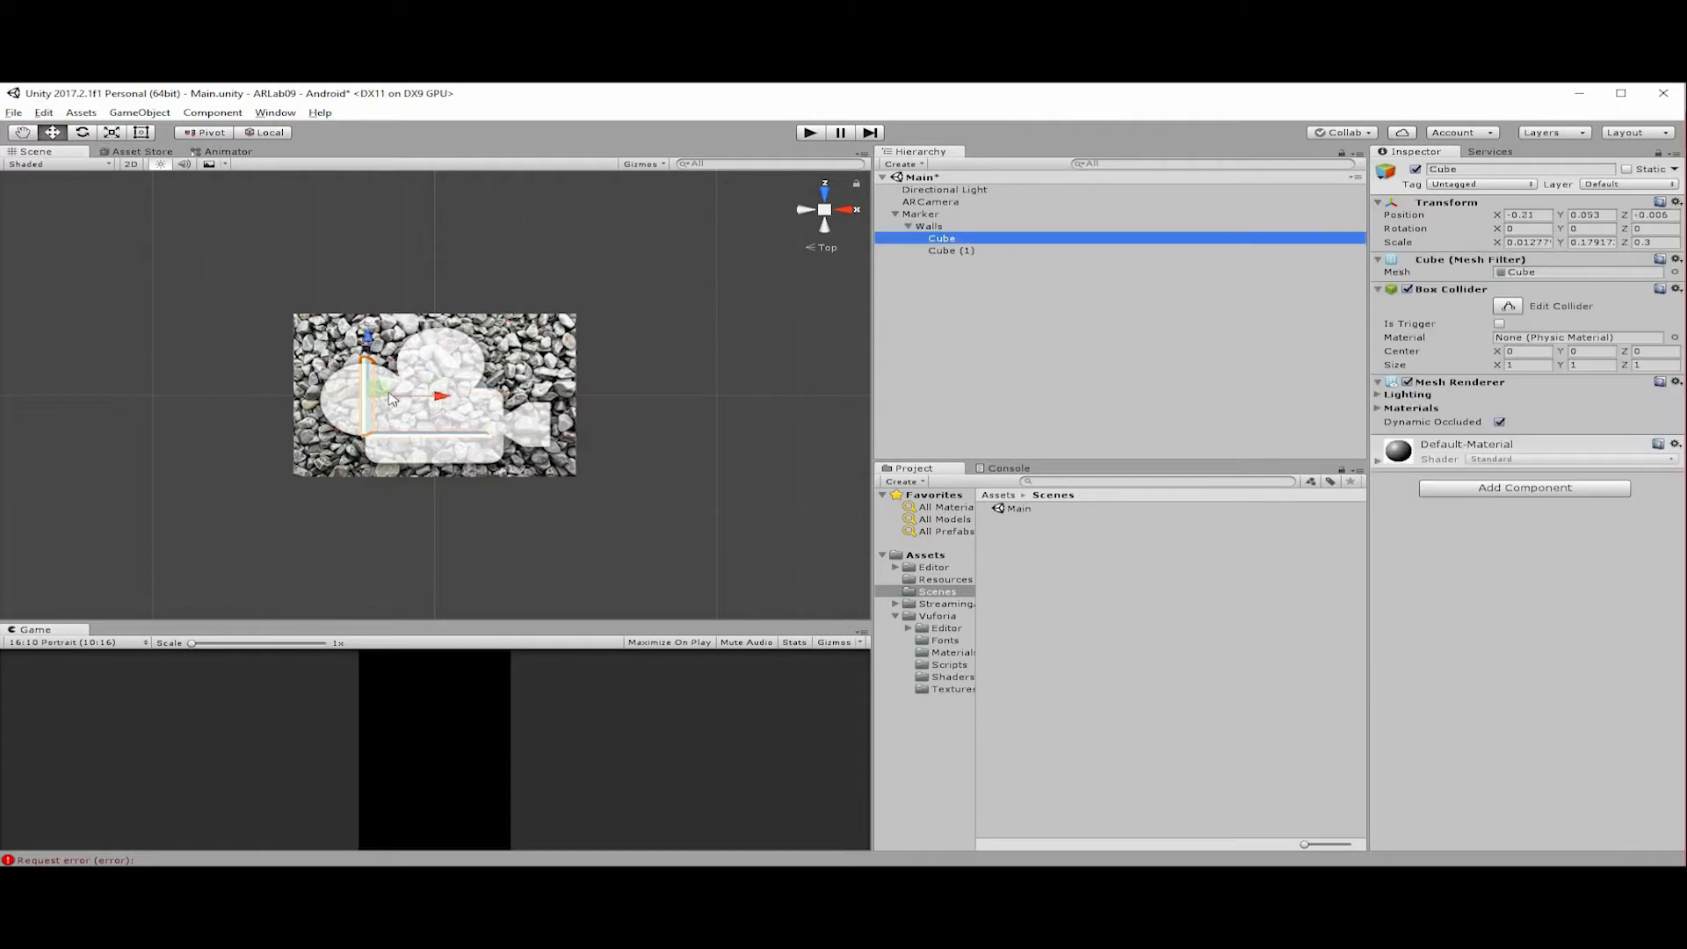
{"action": "left_click_drag", "start_coordinate": [442, 386], "coordinate": [467, 406]}
{"action": "key", "text": "ctrl+z"}
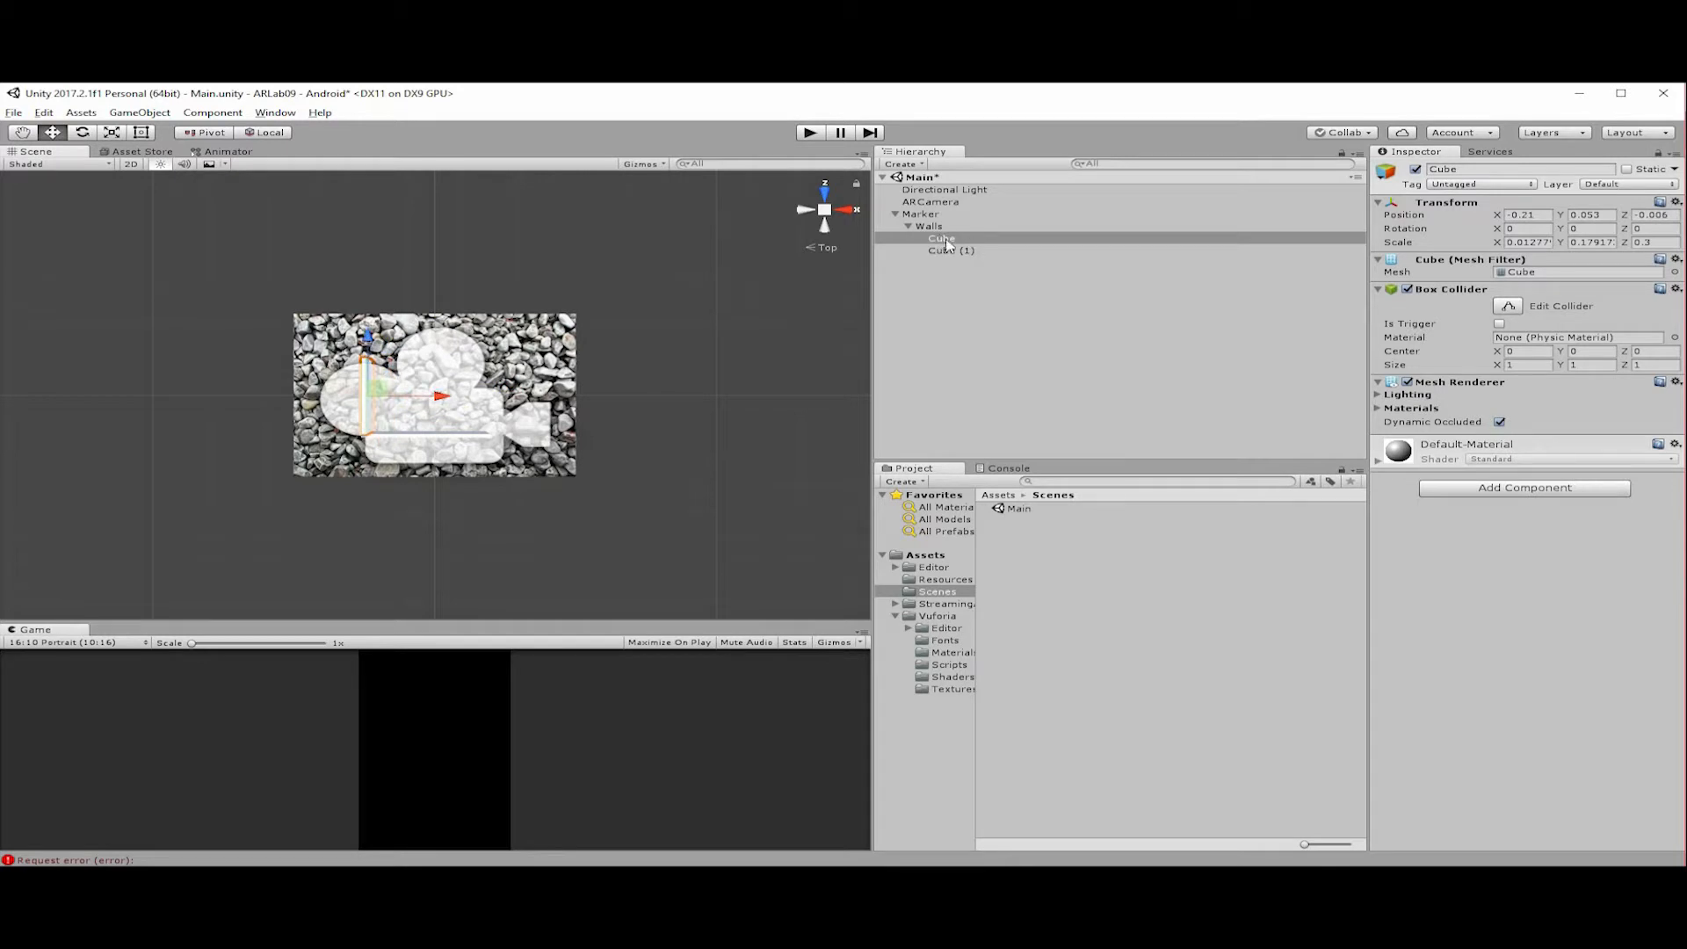
{"action": "key", "text": "ctrl+z"}
{"action": "key", "text": "ctrl+z"}
Examine the parent-child relationship between Marker, Walls and the two cubes by selecting each of them.
{"action": "left_click", "coordinate": [934, 228]}
{"action": "left_click", "coordinate": [930, 235]}
{"action": "left_click", "coordinate": [932, 226]}
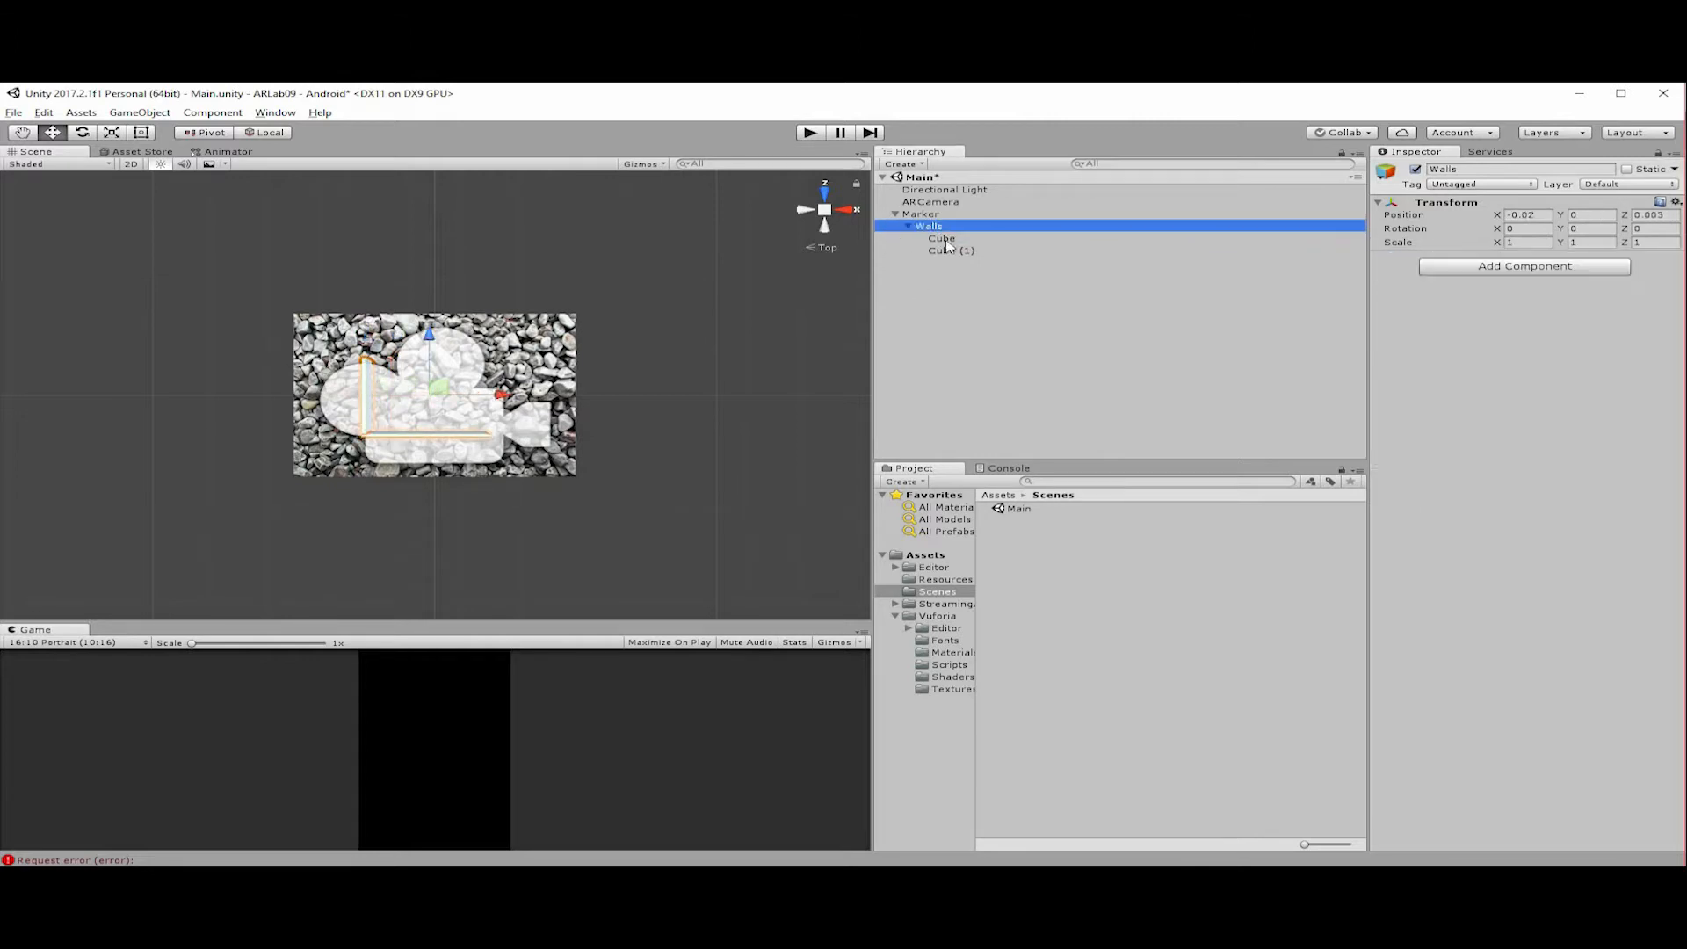
{"action": "left_click", "coordinate": [951, 240]}
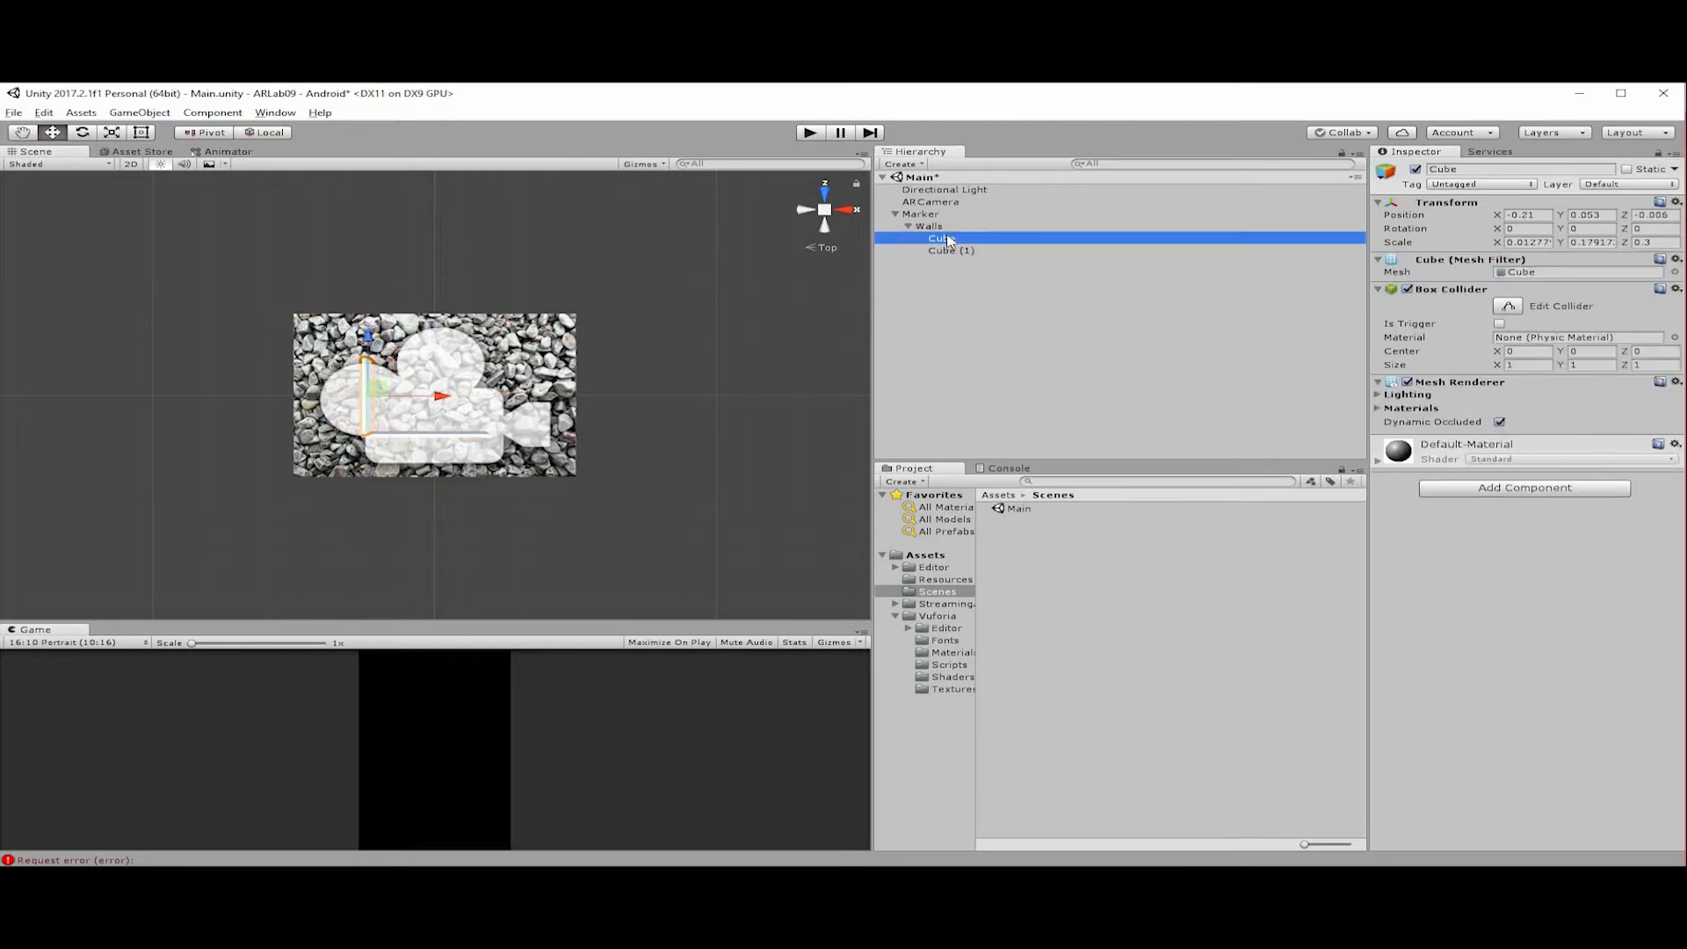
{"action": "left_click", "coordinate": [943, 228]}
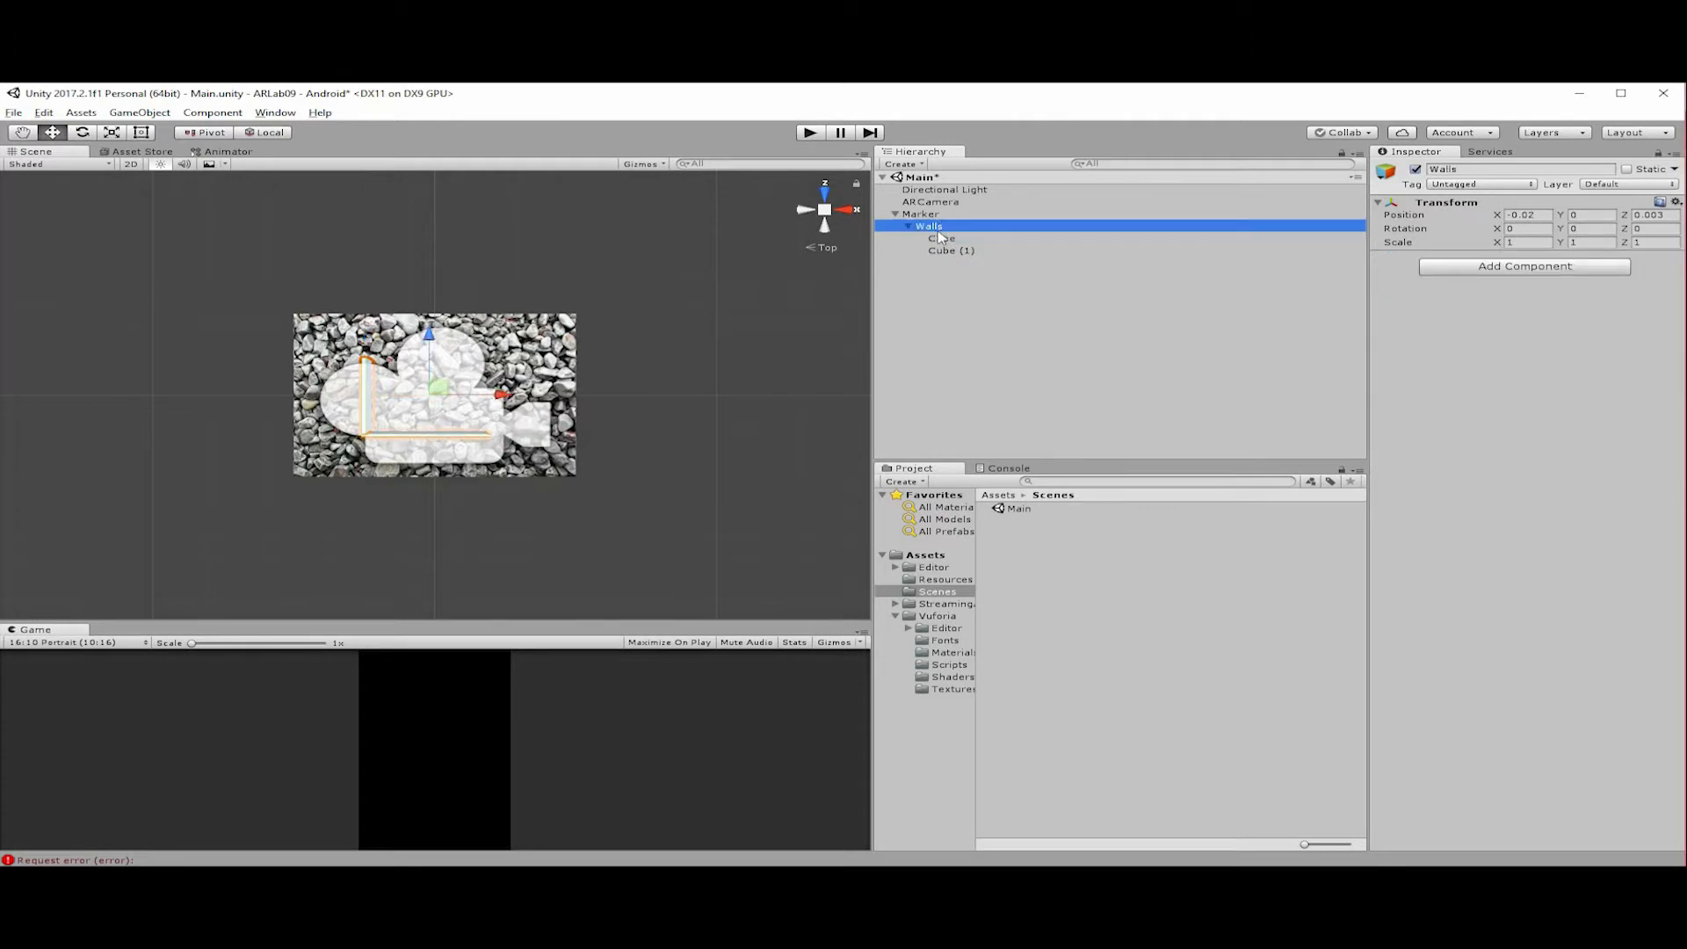
{"action": "left_click", "coordinate": [926, 215]}
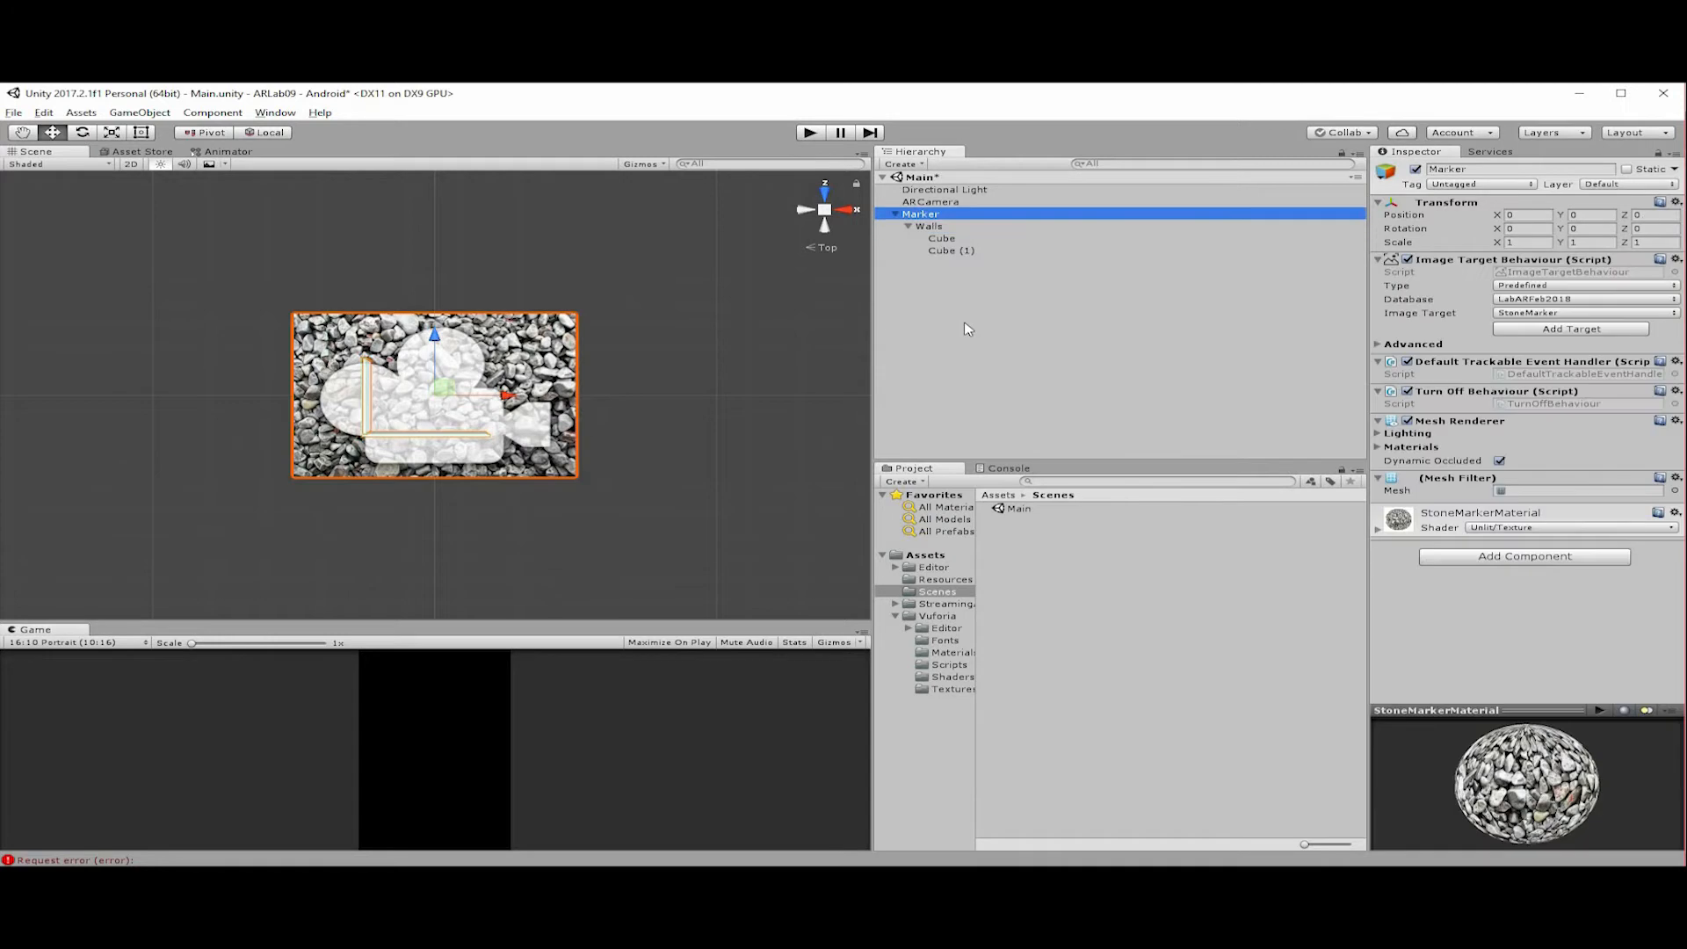
{"action": "left_click", "coordinate": [967, 262]}
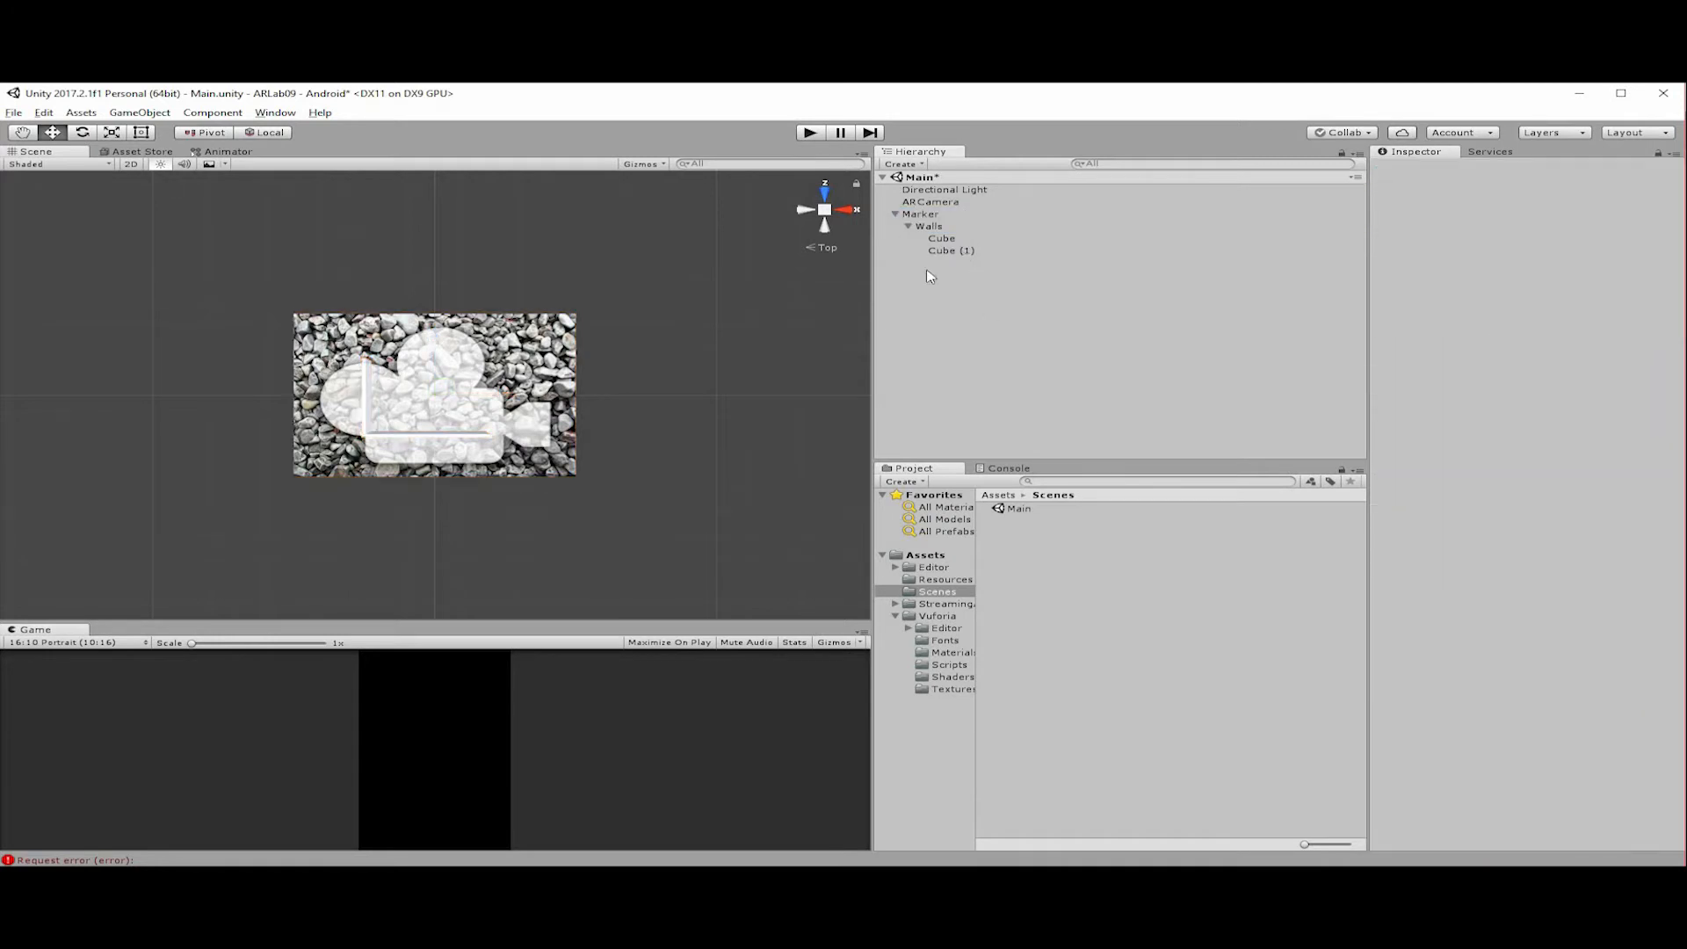
{"action": "left_click", "coordinate": [942, 252]}
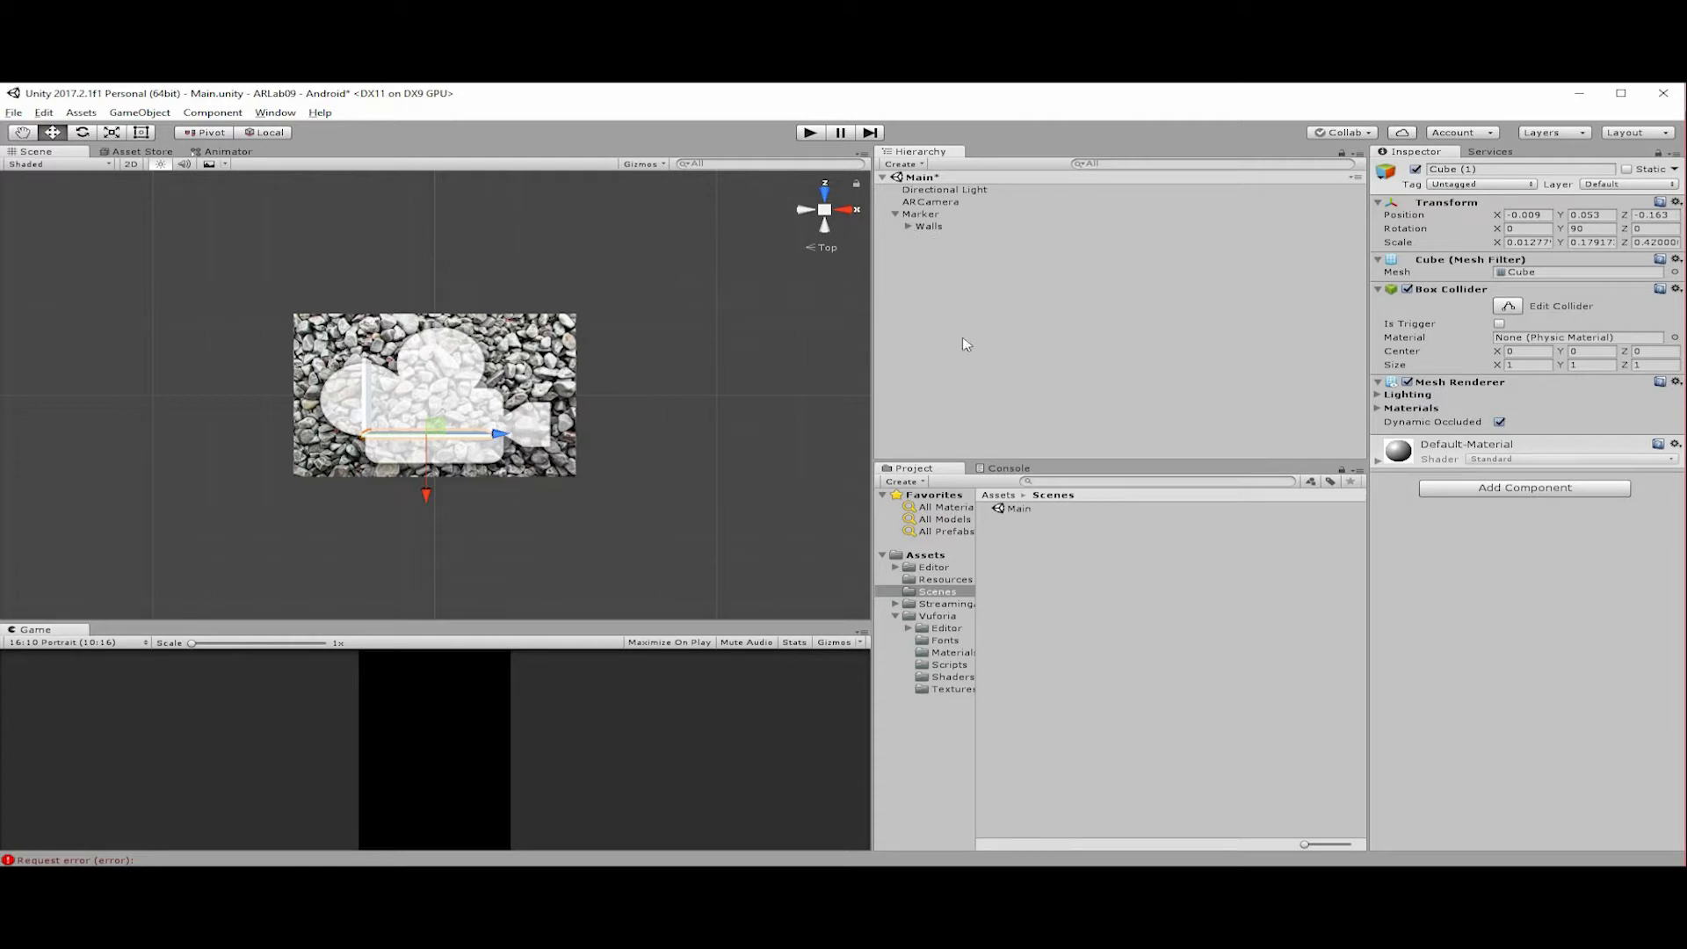
Create another empty child object under Marker and name it StartPoint.
{"action": "right_click", "coordinate": [921, 214]}
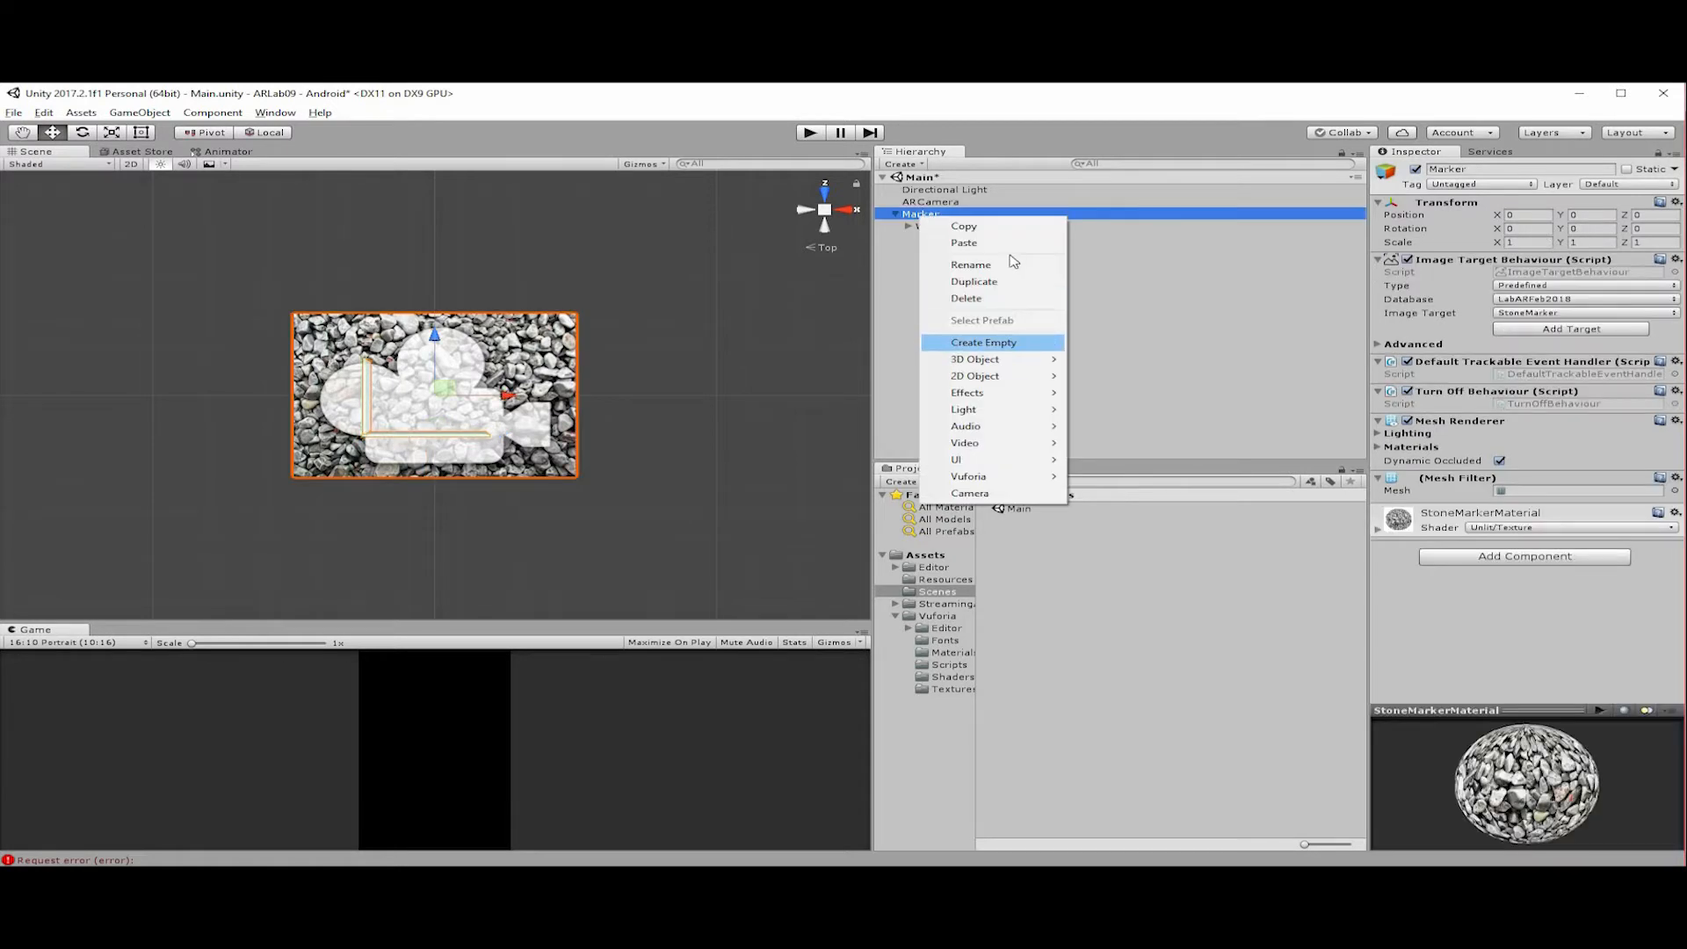
{"action": "left_click", "coordinate": [966, 343]}
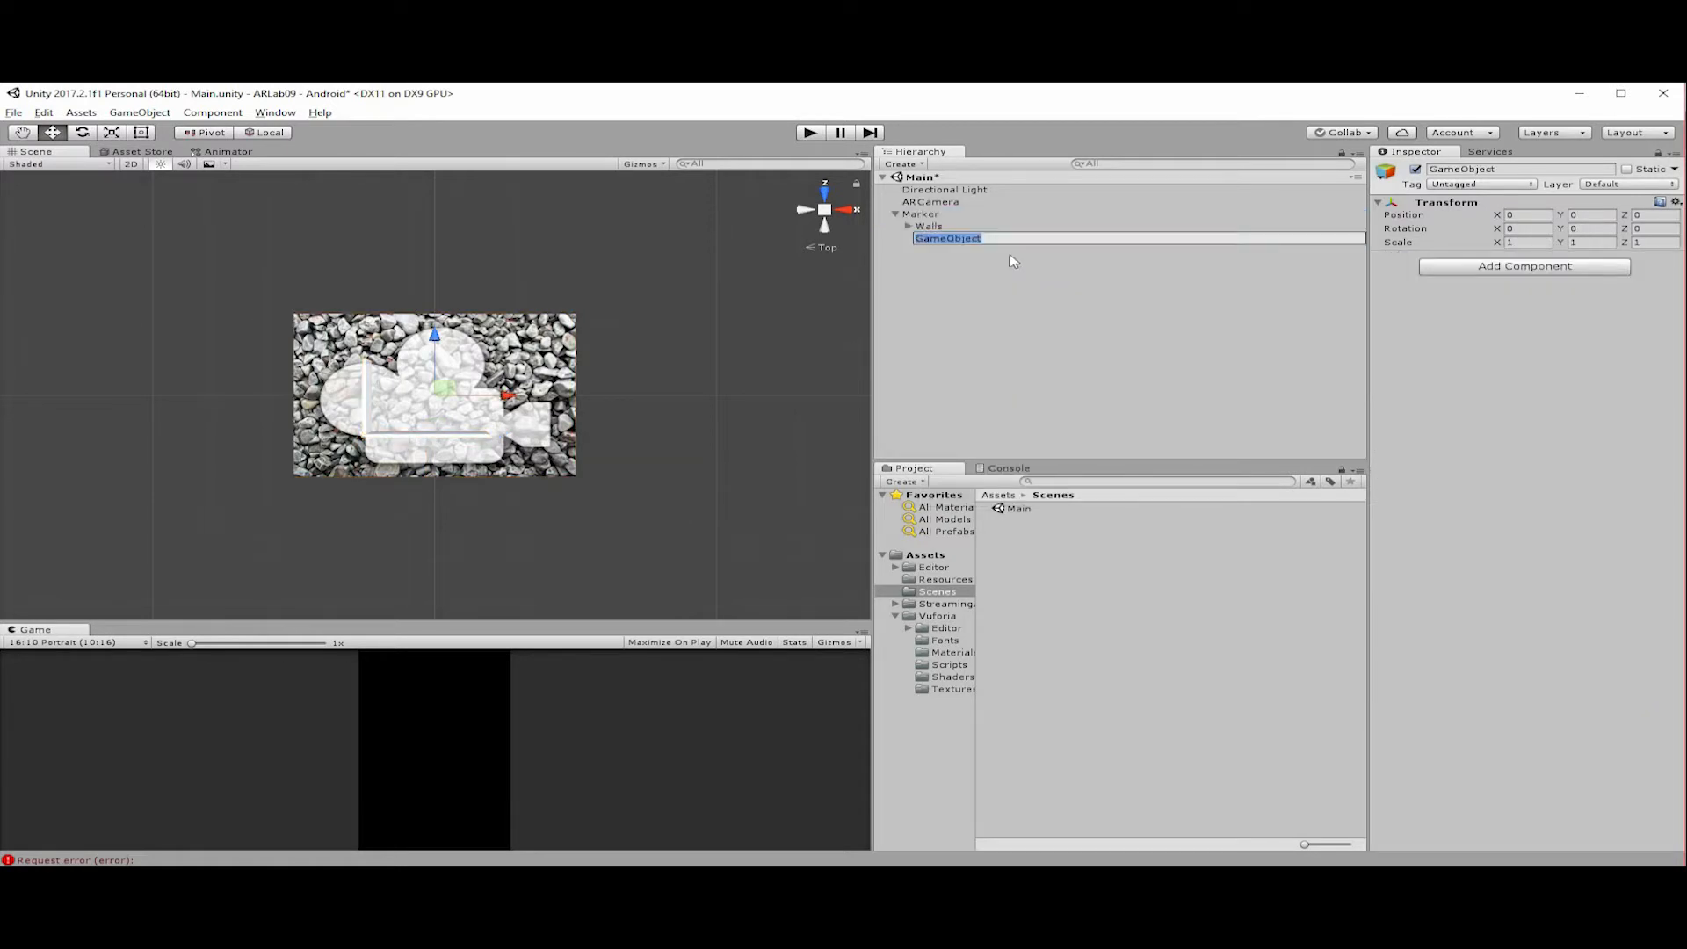
{"action": "type", "text": "StartPoint"}
{"action": "key", "text": "Return"}
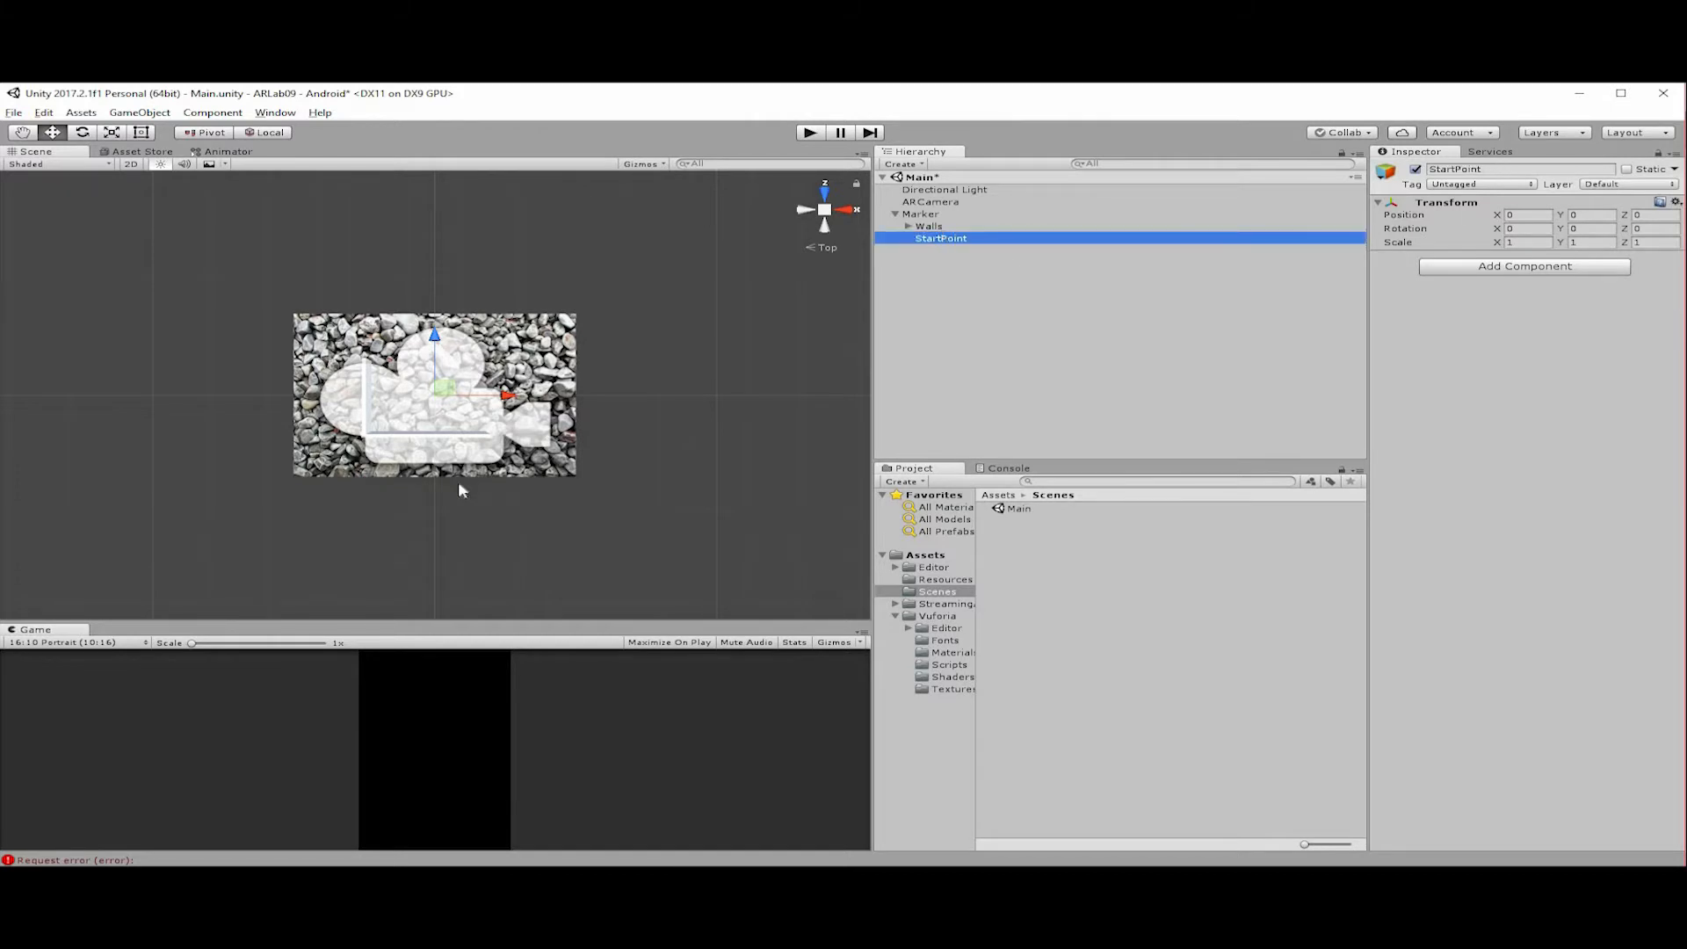
Move StartPoint over the marker, above the L-shaped walls, to about X 0.053, Z 0.197.
{"action": "left_click_drag", "start_coordinate": [452, 385], "coordinate": [419, 353]}
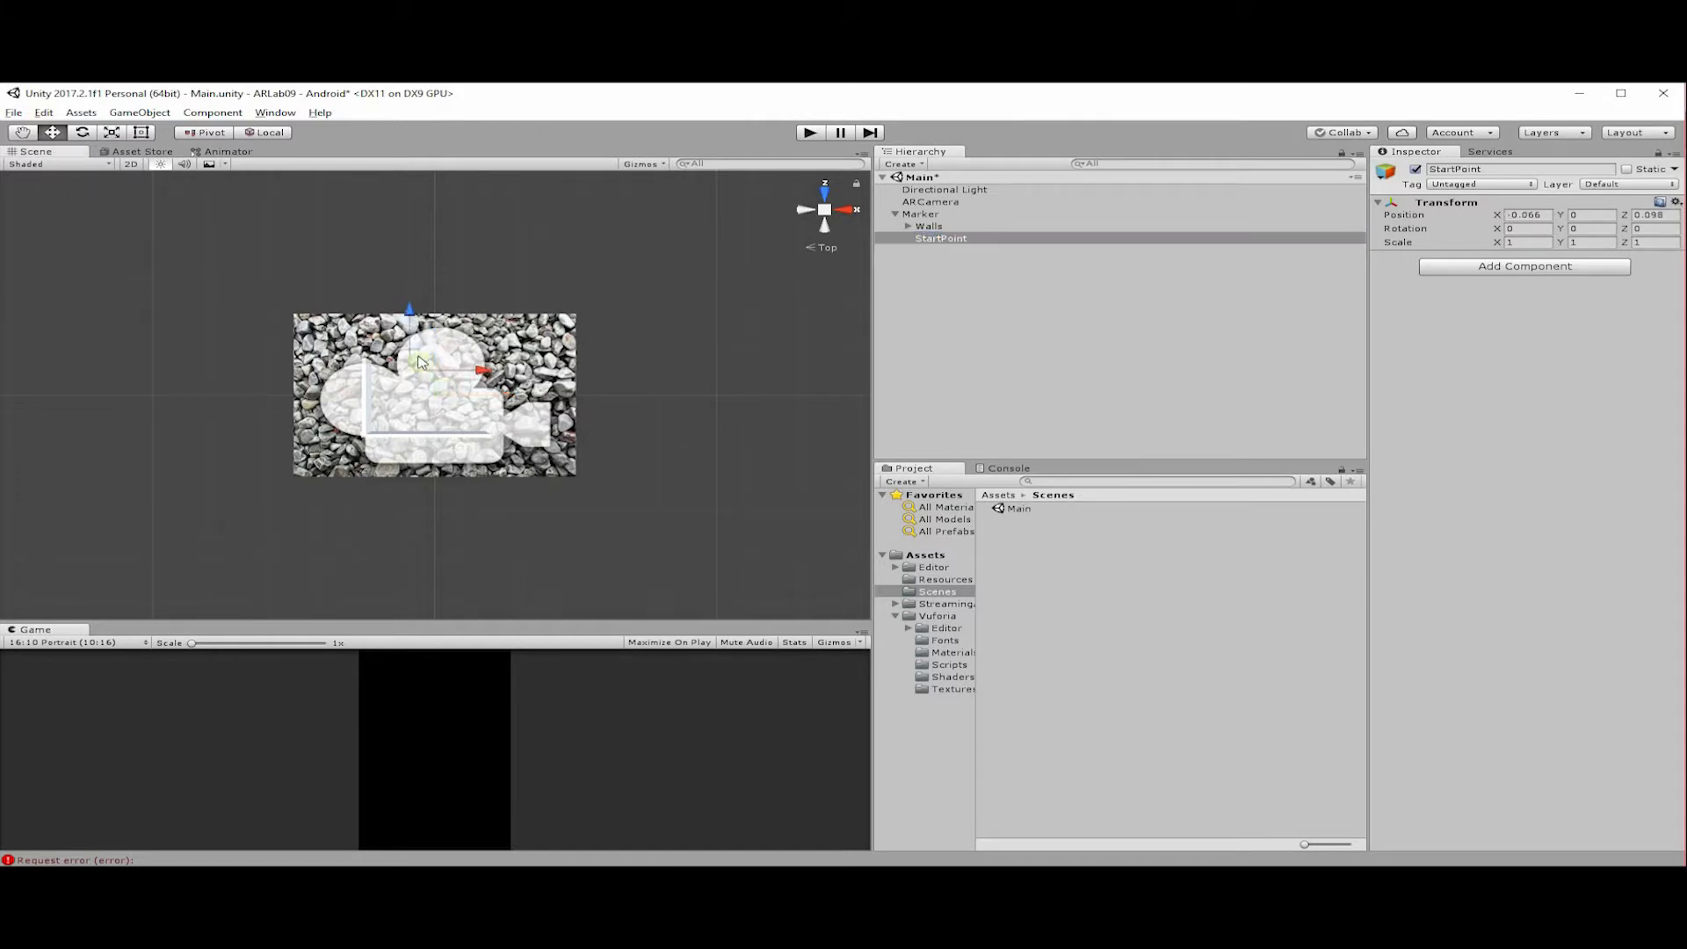
{"action": "key", "text": "ctrl+z"}
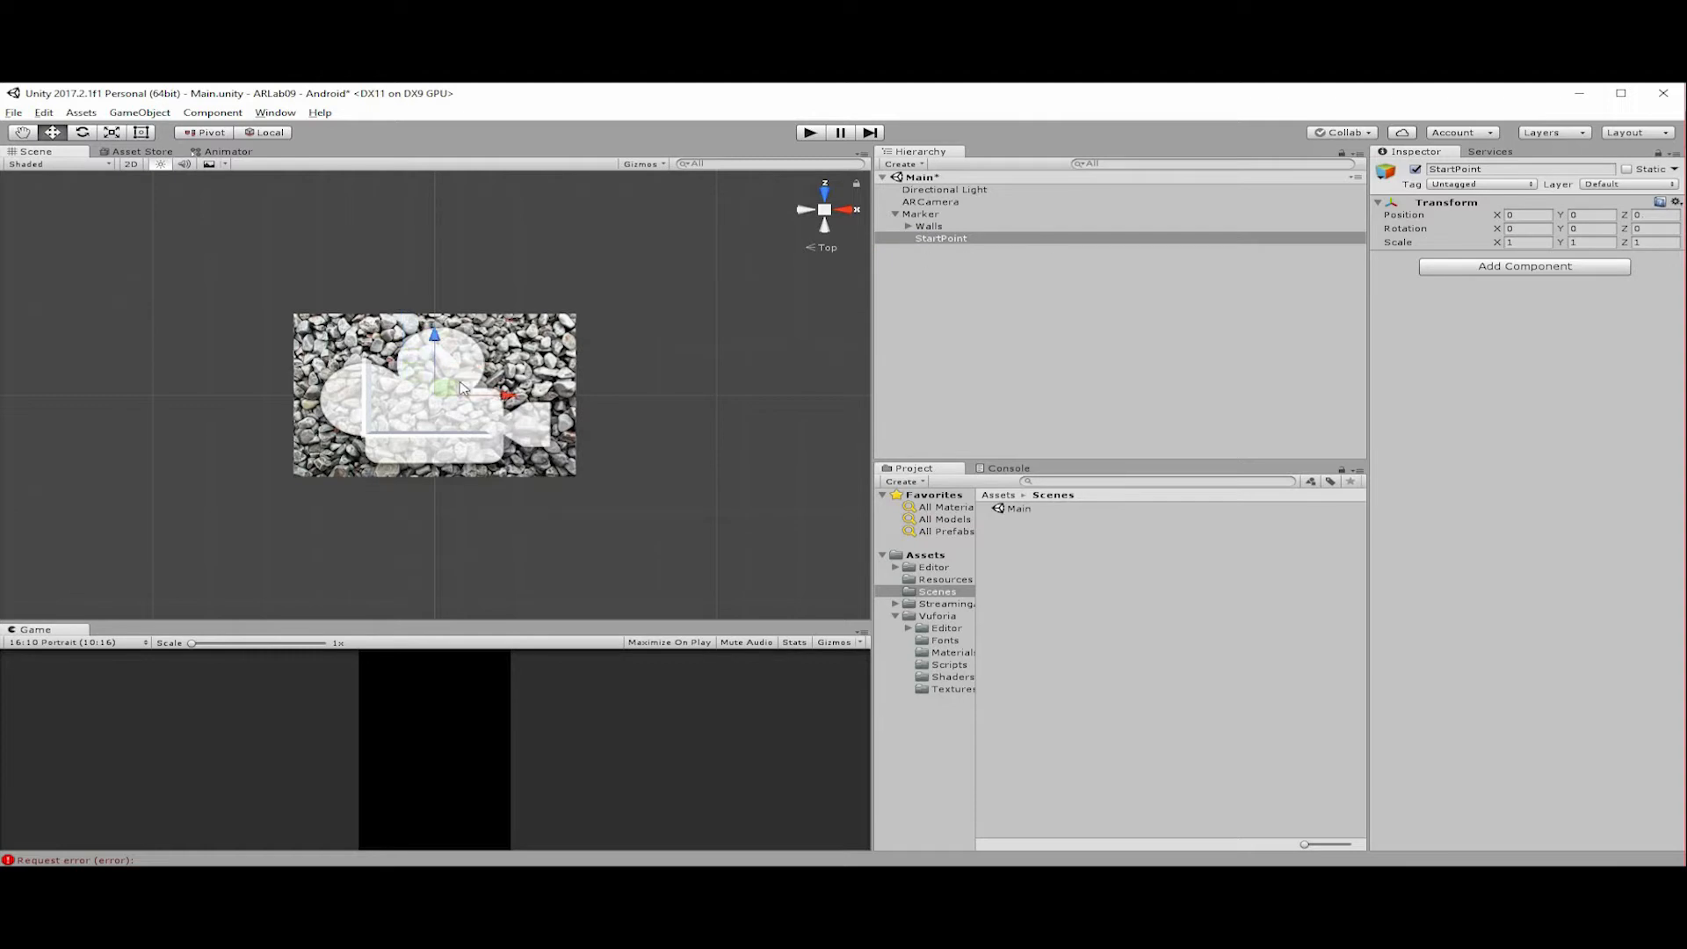
{"action": "left_click_drag", "start_coordinate": [450, 390], "coordinate": [463, 340]}
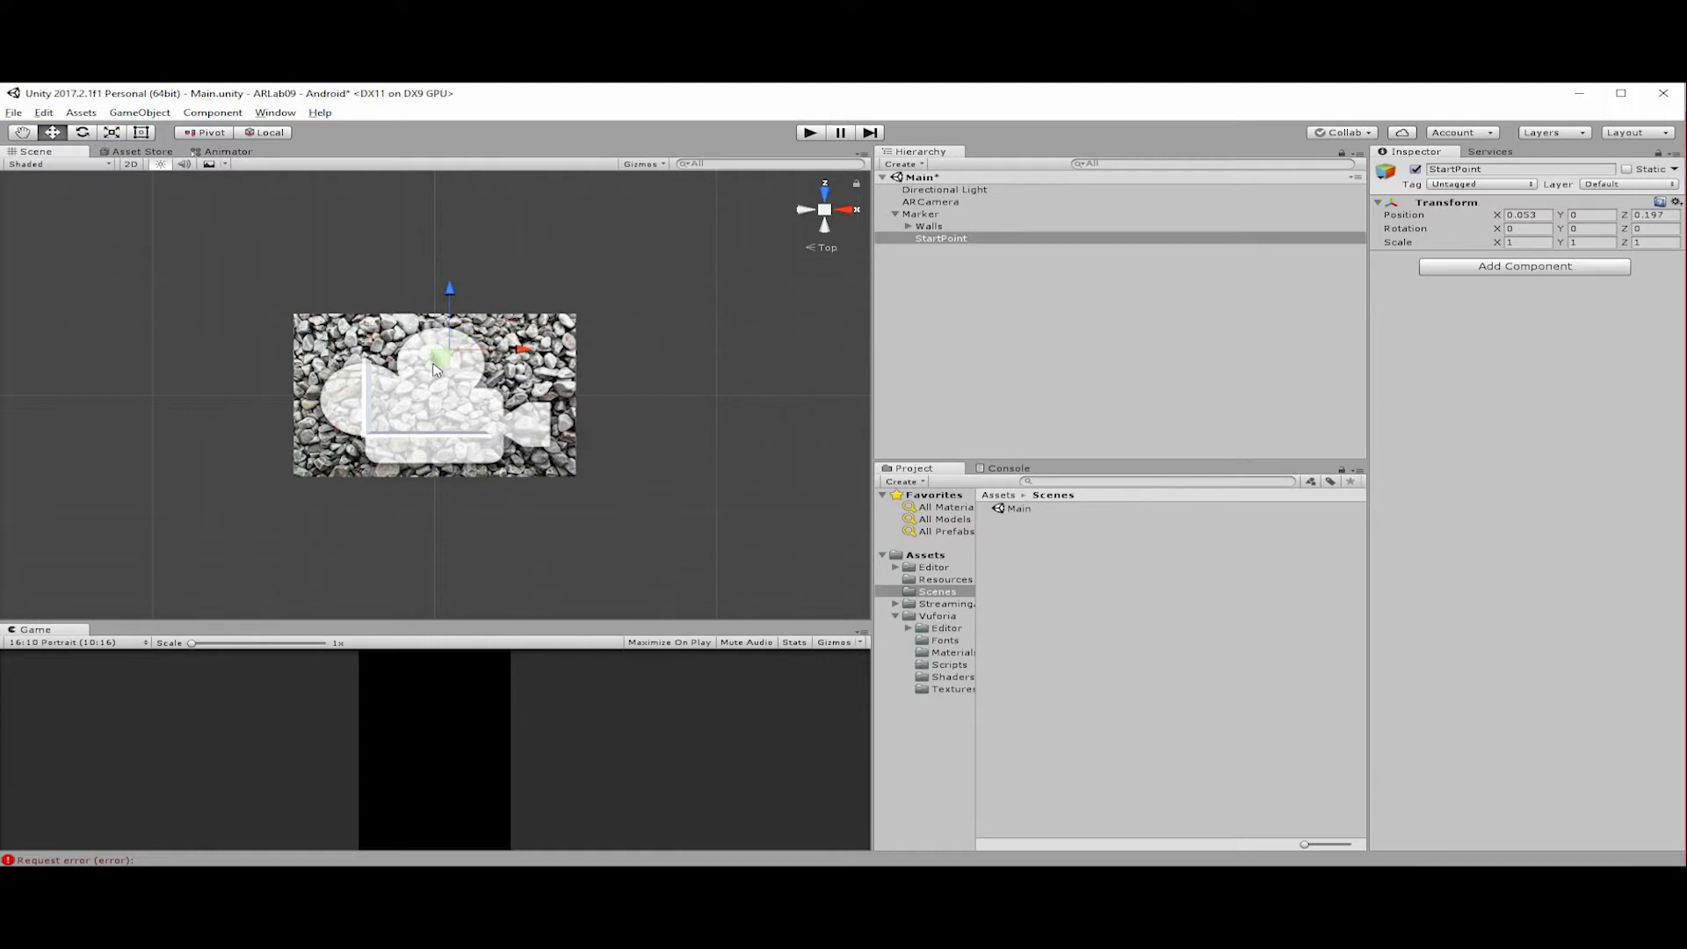
Move StartPoint to about X 0.102, Z 0.217 and add a 3D plane as its child.
{"action": "left_click_drag", "start_coordinate": [436, 365], "coordinate": [447, 356]}
{"action": "right_click", "coordinate": [996, 239]}
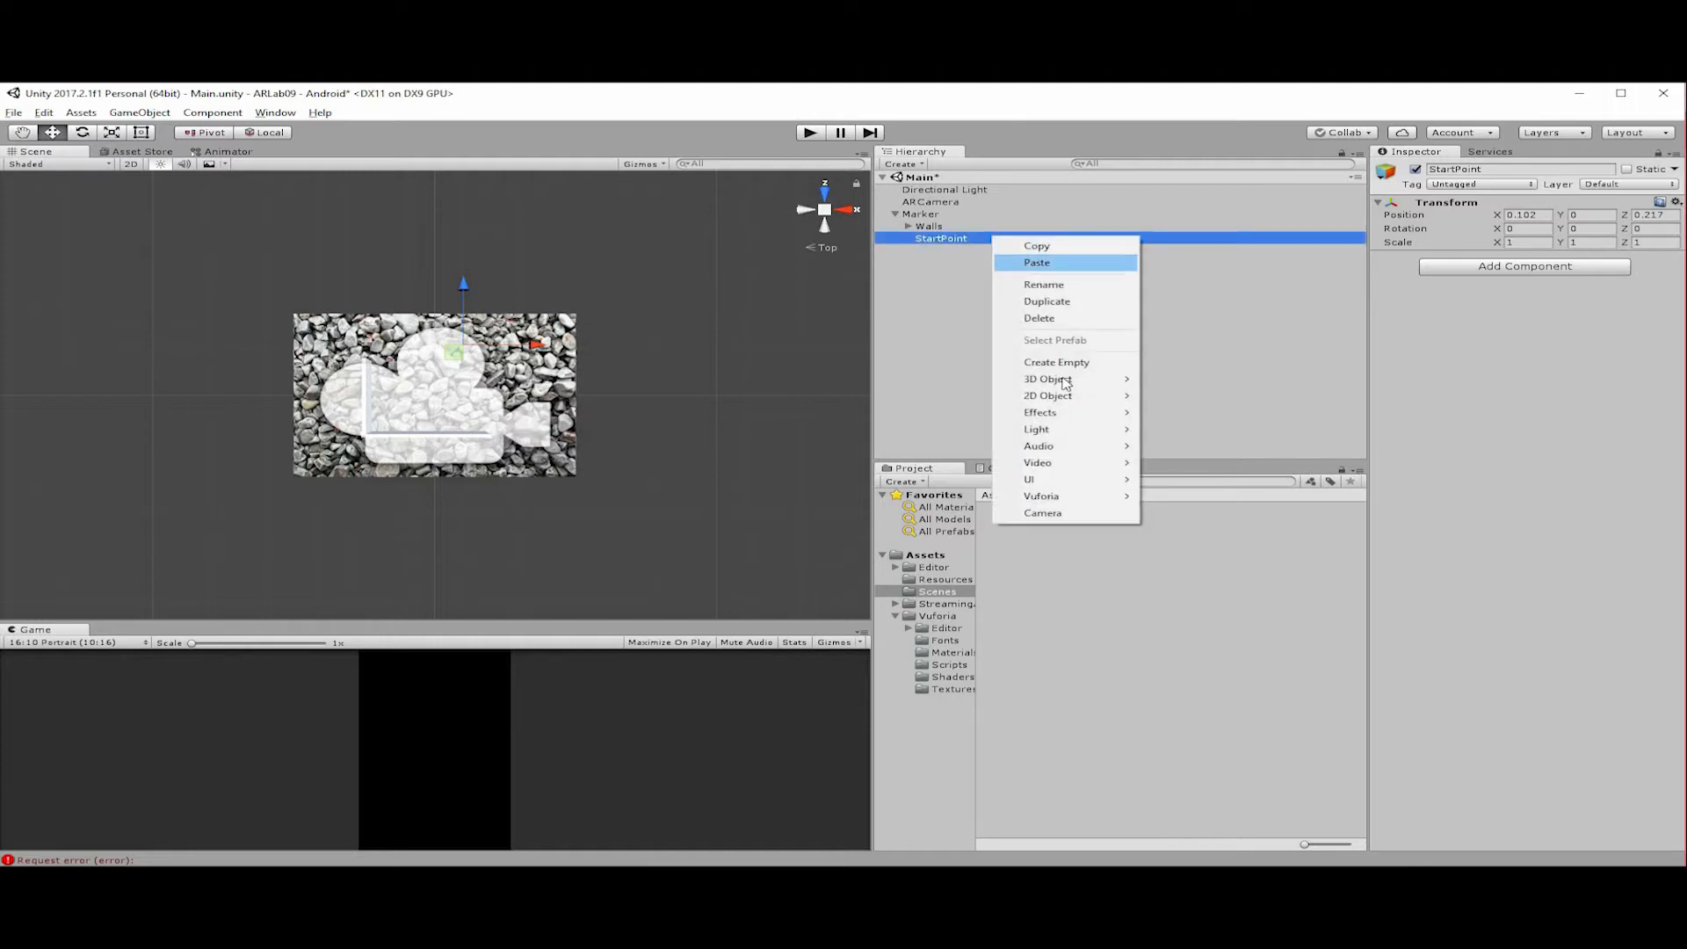
{"action": "mouse_move", "coordinate": [1065, 382]}
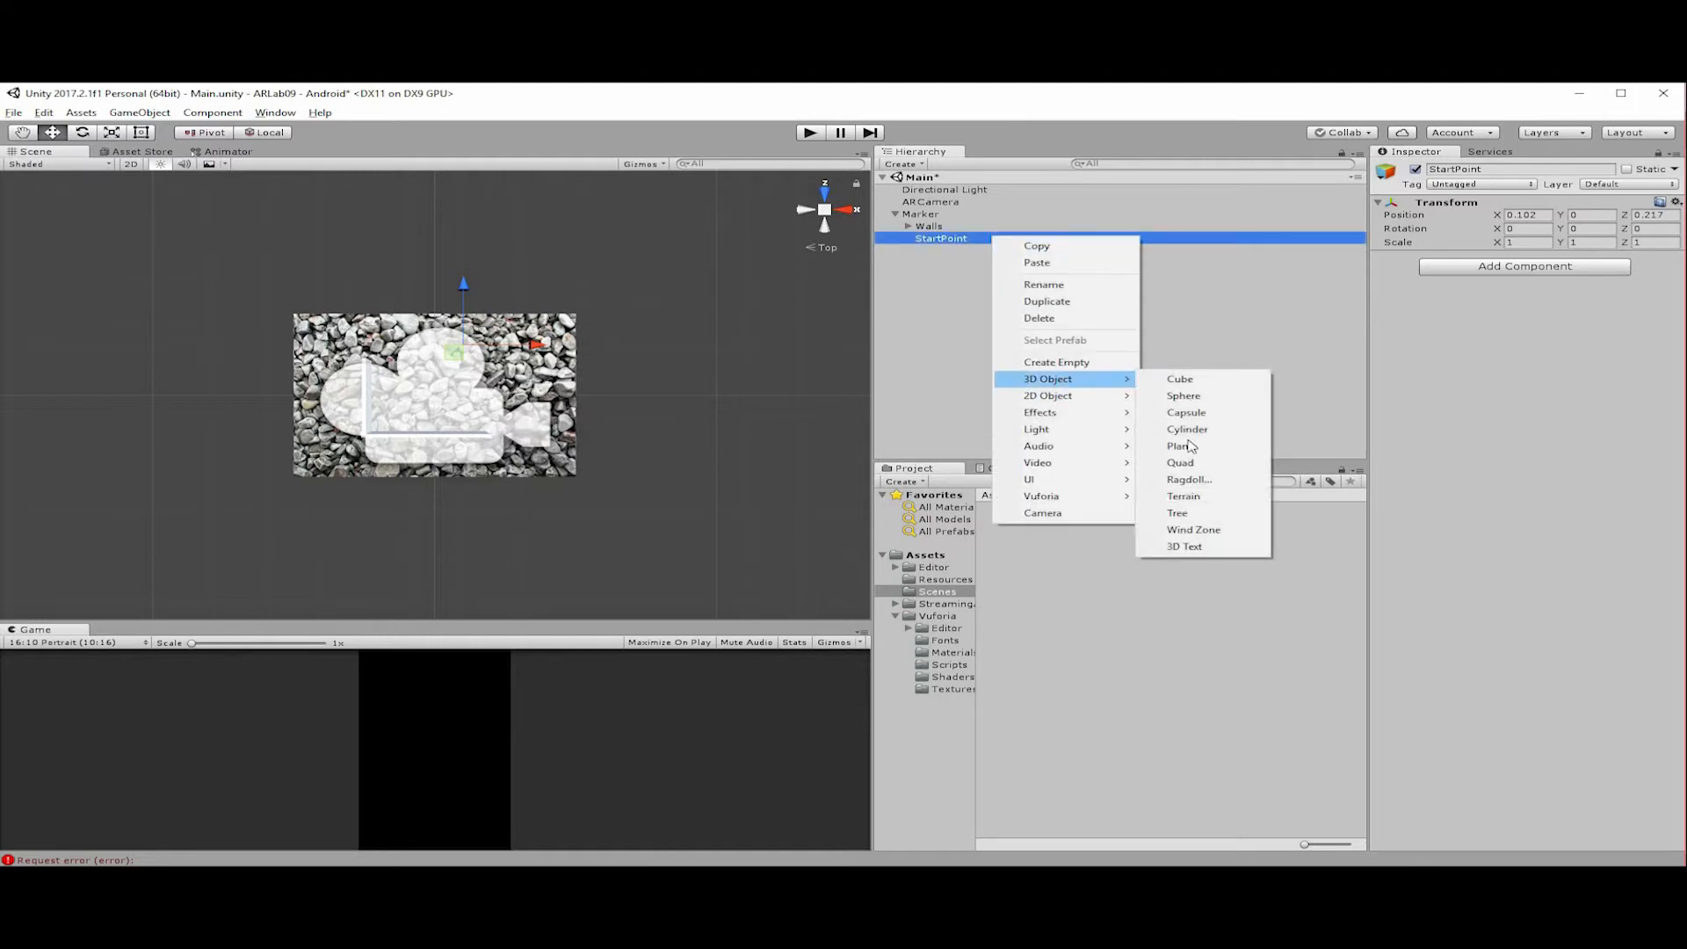
{"action": "left_click", "coordinate": [1191, 446]}
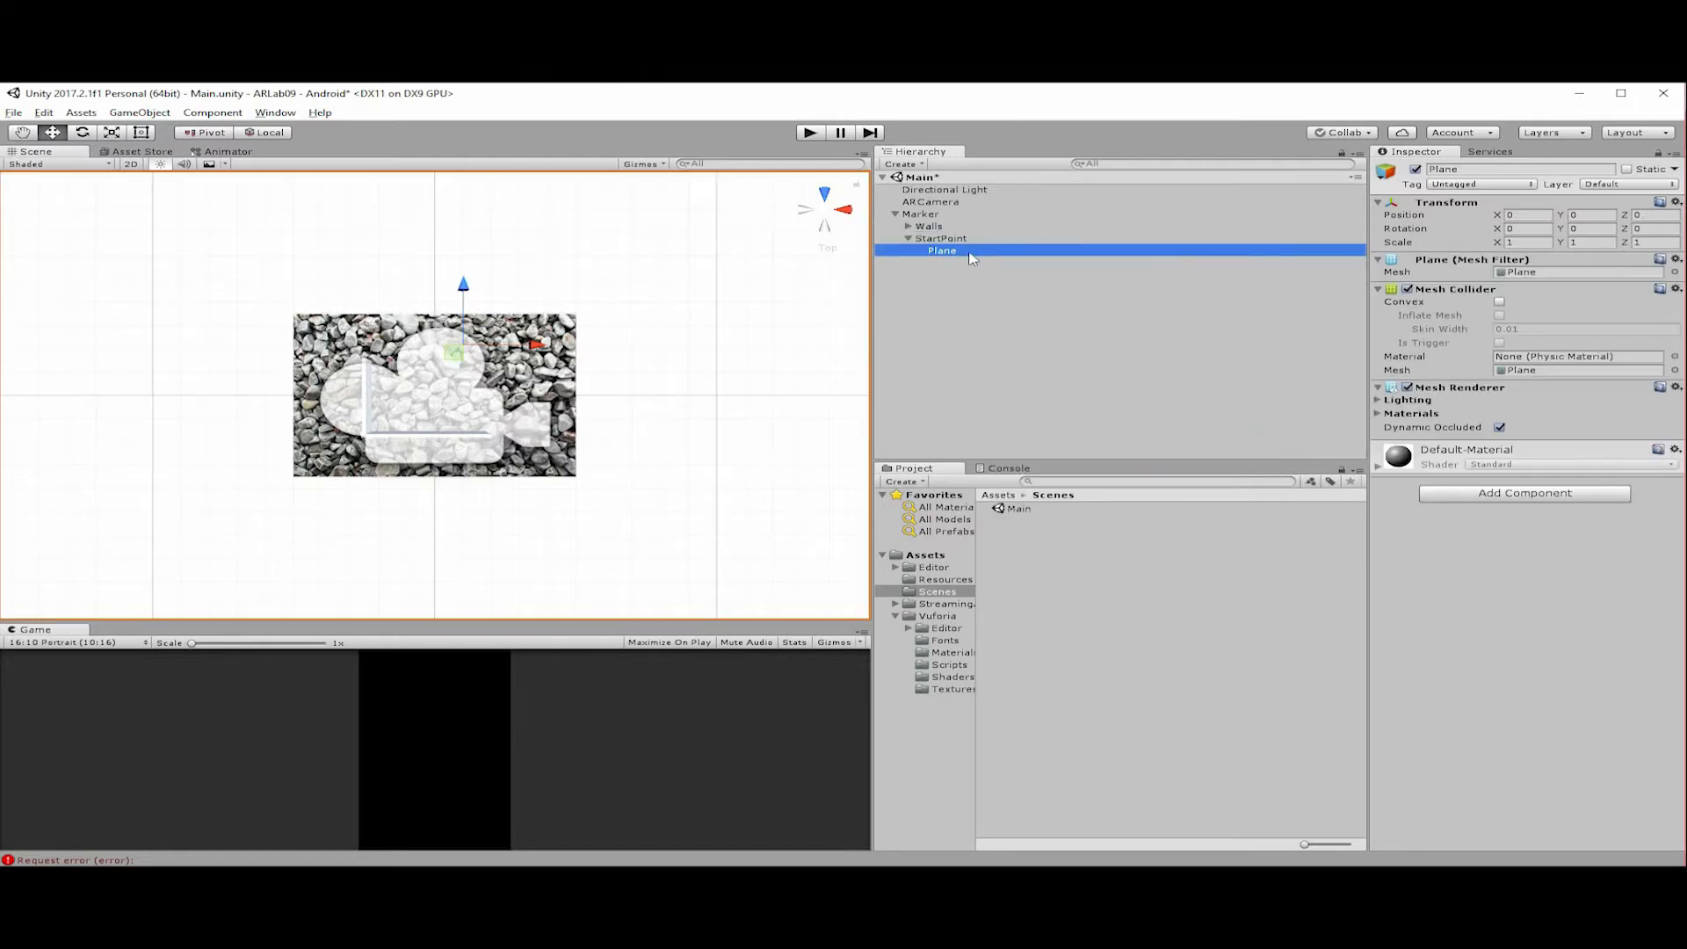
Rename the new plane under StartPoint as StartPlane.
{"action": "key", "text": "F2"}
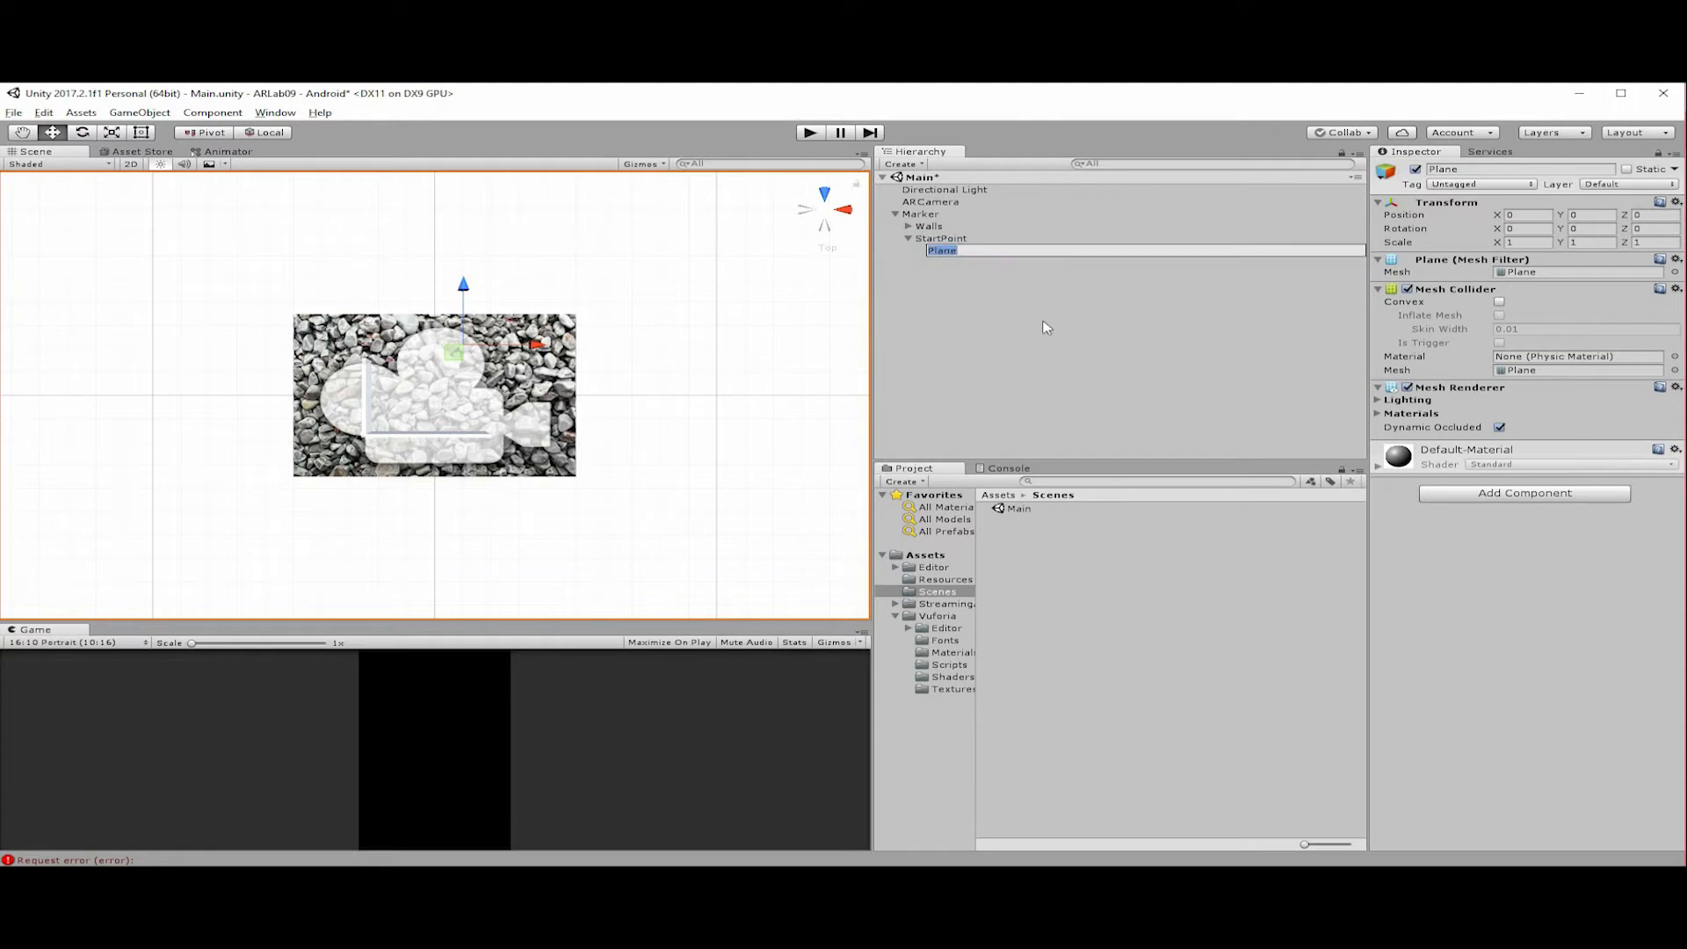
{"action": "type", "text": "S"}
{"action": "key", "text": "Return"}
{"action": "key", "text": "F2"}
{"action": "key", "text": "End"}
{"action": "key", "text": "BackSpace"}
{"action": "key", "text": "BackSpace"}
{"action": "type", "text": "lane"}
{"action": "key", "text": "Return"}
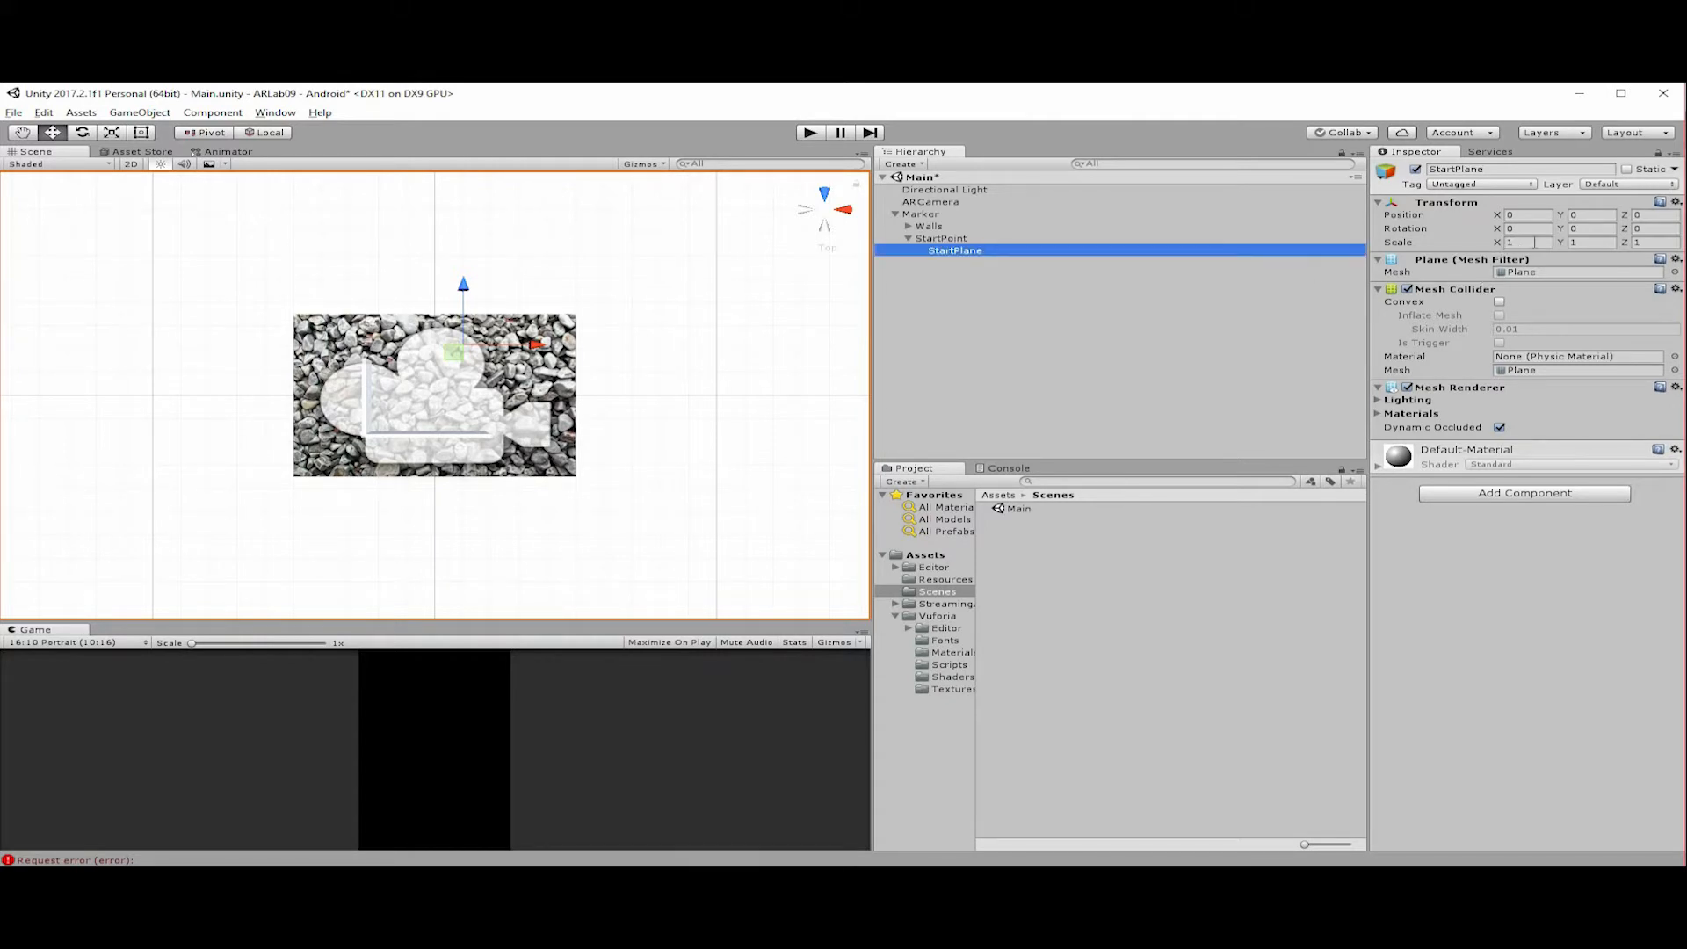
Try scaling StartPlane to 0.1 on the X, Y and Z axes.
{"action": "left_click", "coordinate": [1527, 243]}
{"action": "type", "text": "0.1"}
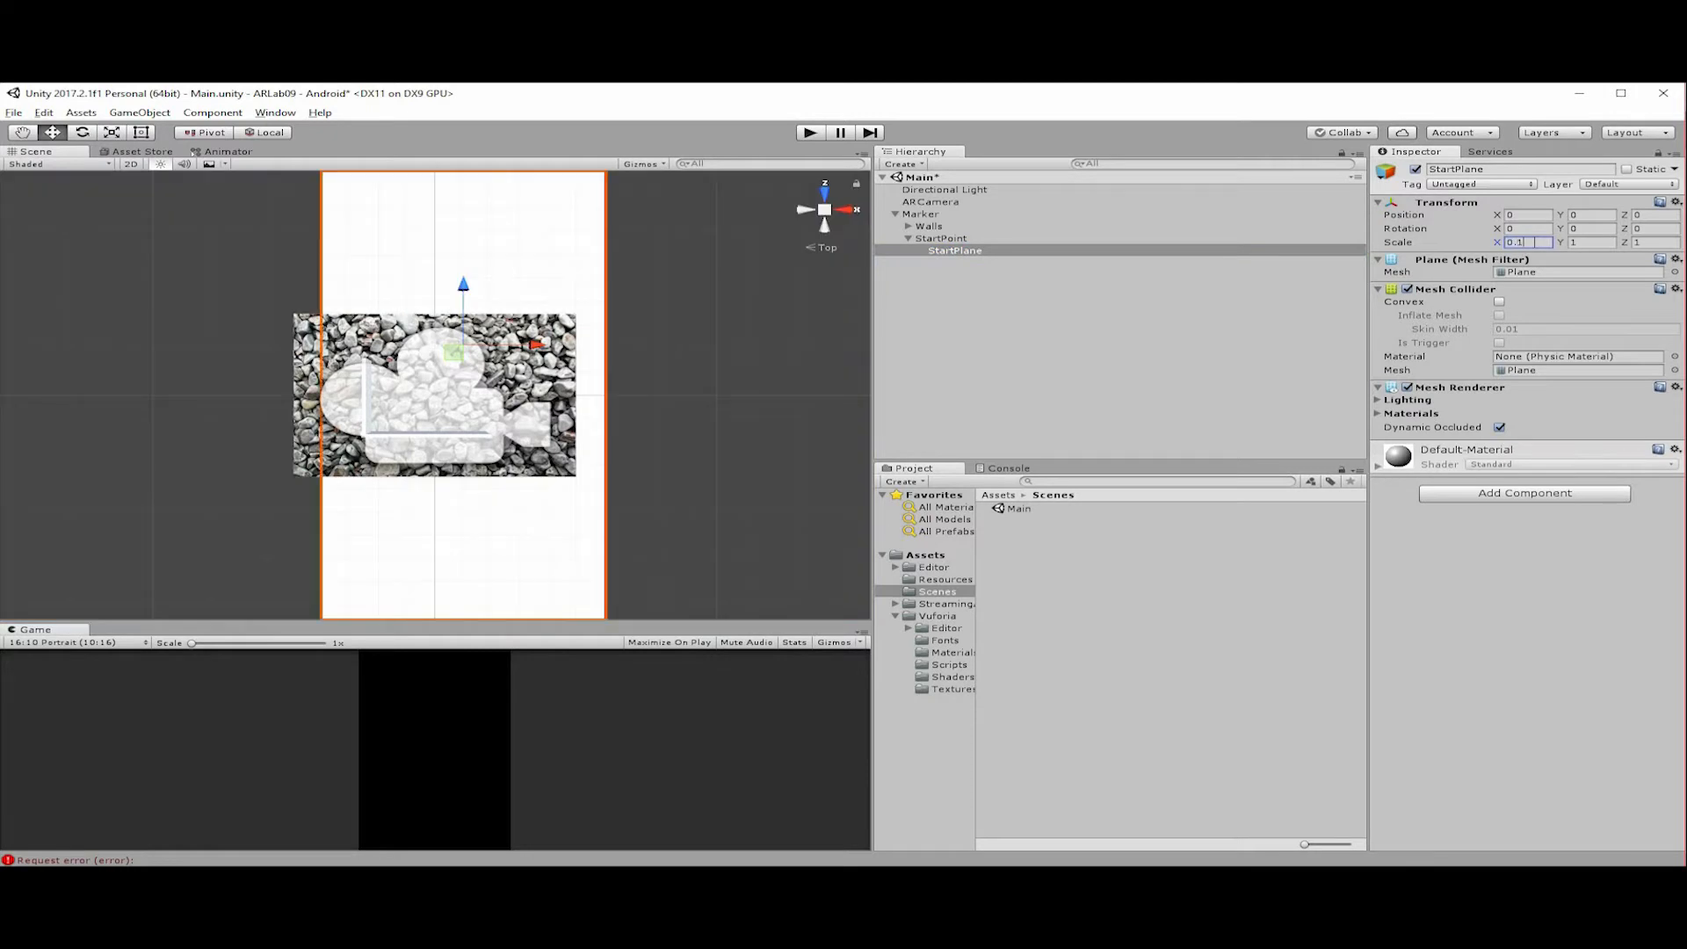
{"action": "key", "text": "Tab"}
{"action": "type", "text": "0.1"}
{"action": "key", "text": "Tab"}
{"action": "type", "text": "0.1"}
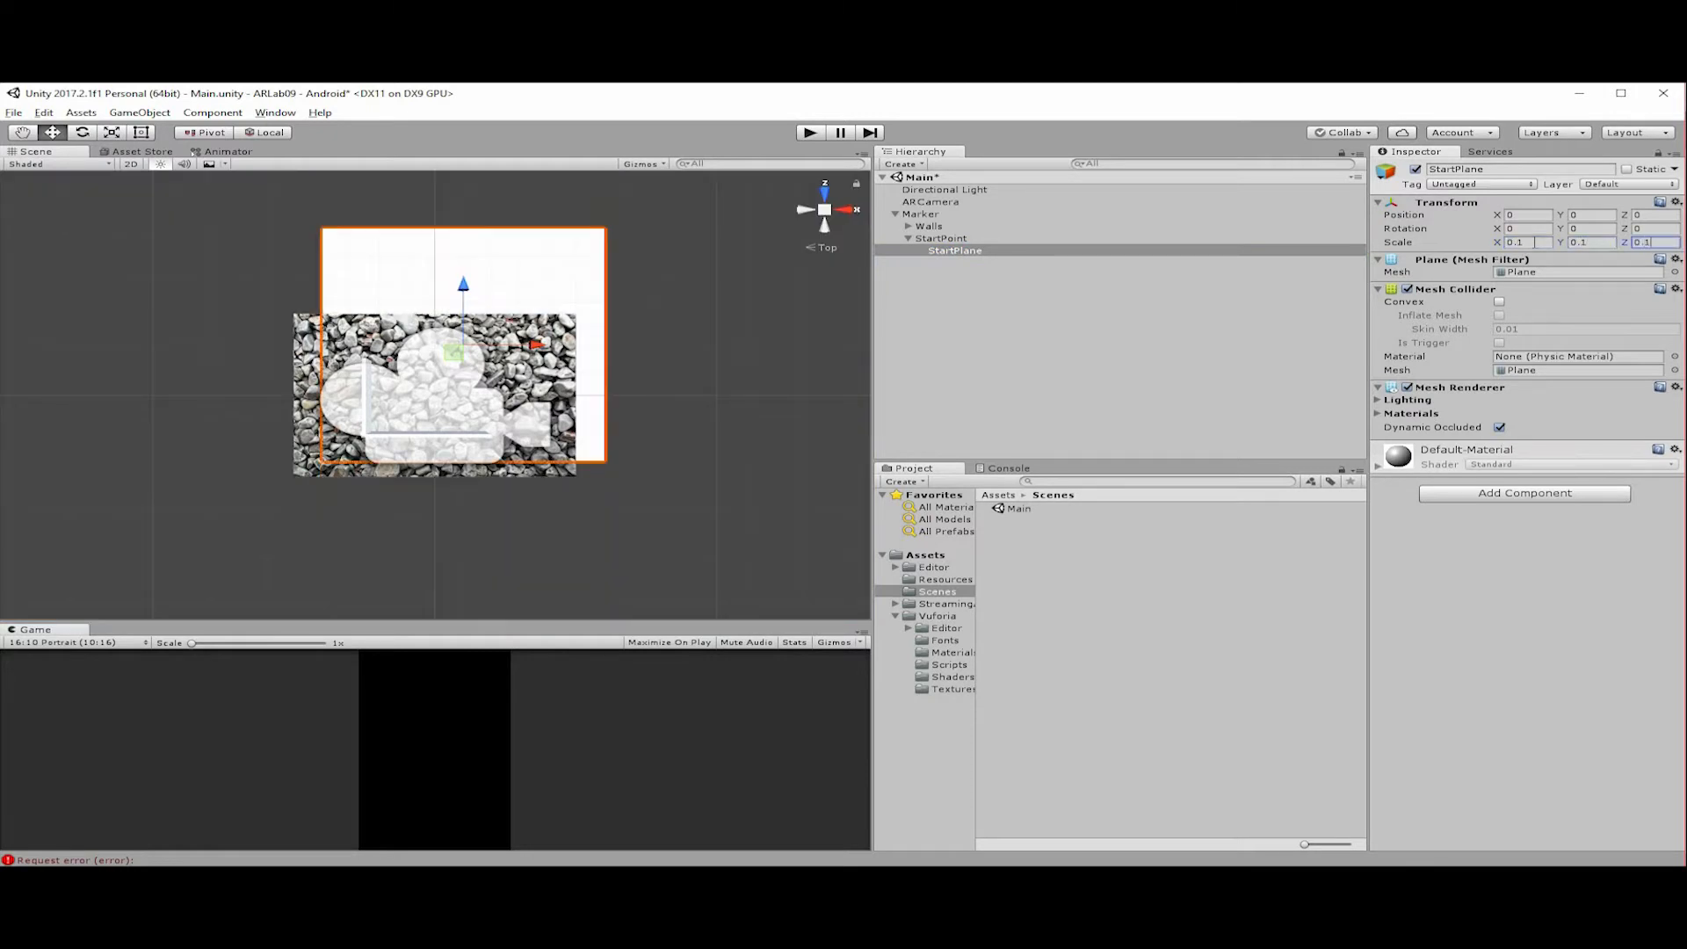
Set StartPlane's scale to 0.01 on the X, Y and Z axes.
{"action": "left_click", "coordinate": [1517, 244]}
{"action": "type", "text": "0"}
{"action": "key", "text": "Tab"}
{"action": "type", "text": "0.01"}
{"action": "key", "text": "Tab"}
{"action": "type", "text": "0.01"}
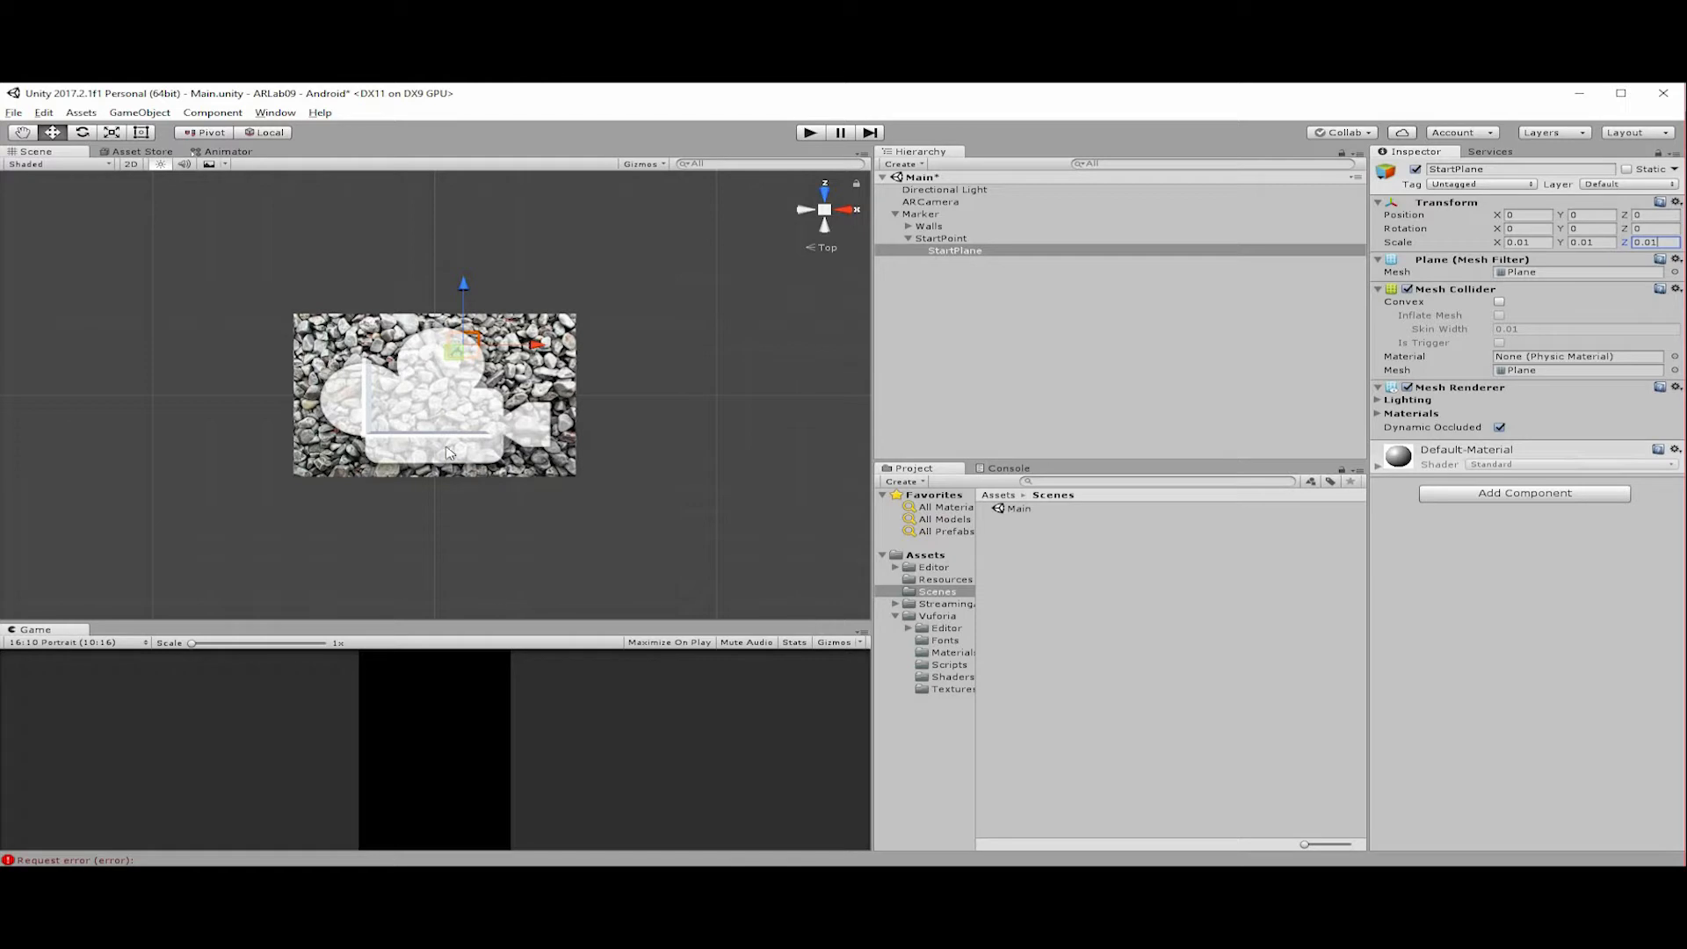
Raise StartPlane to about Y 0.028 and adjust its position over the marker, above the L-shaped walls.
{"action": "left_click_drag", "start_coordinate": [538, 386], "coordinate": [497, 332], "text": "alt"}
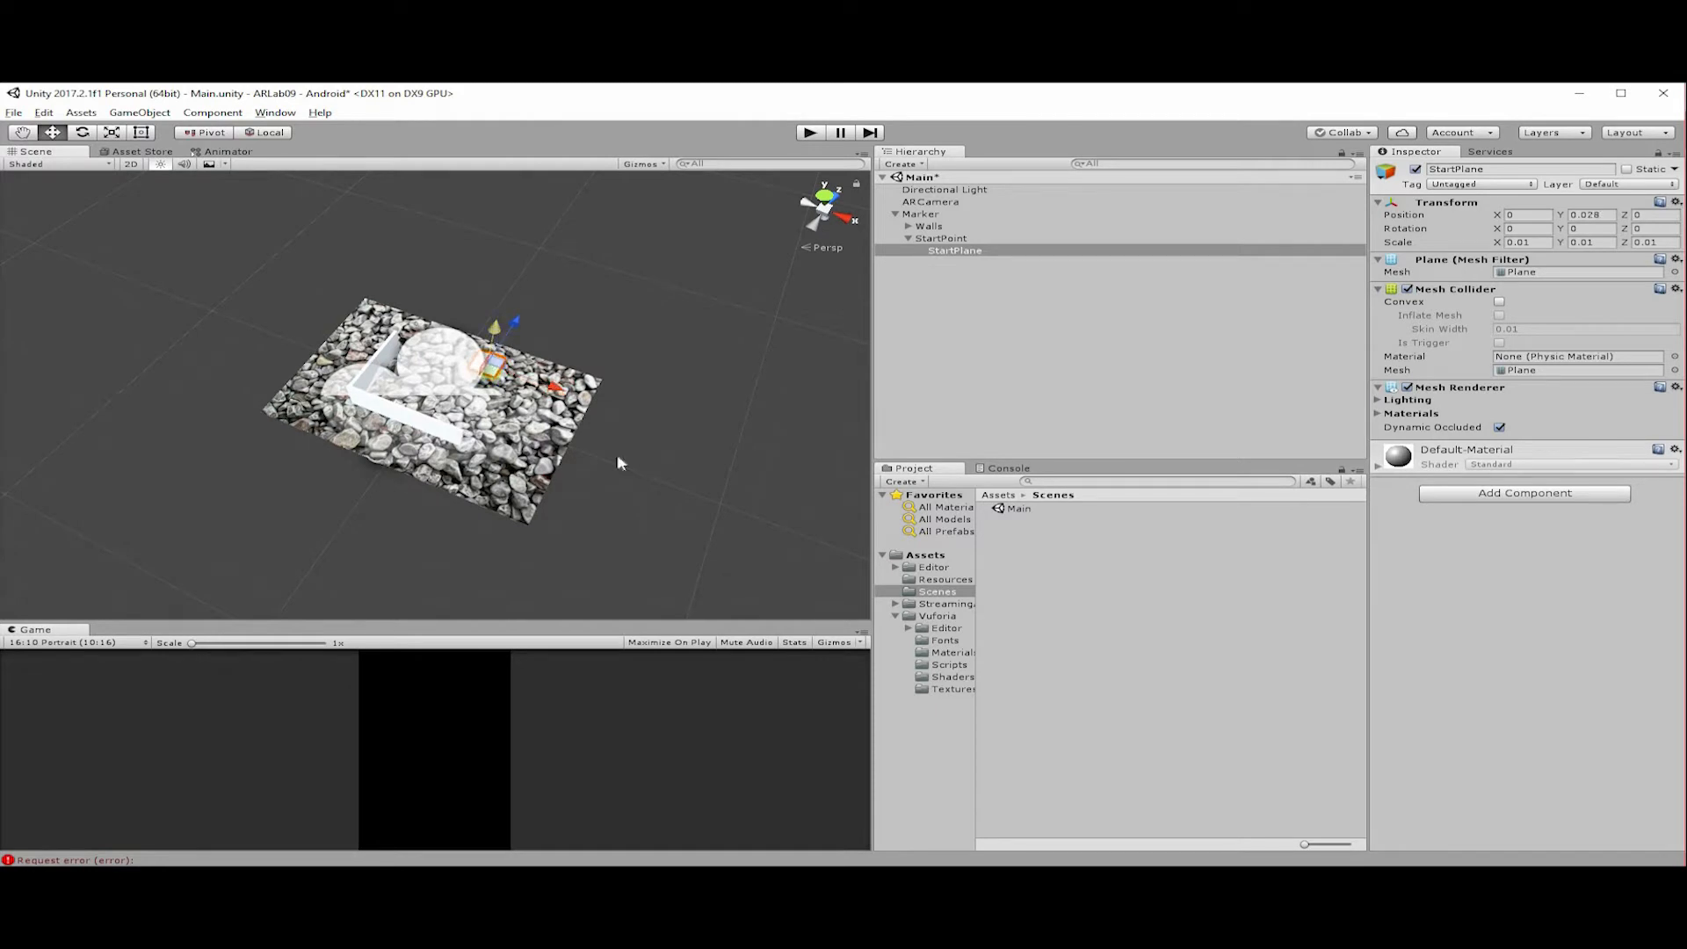
{"action": "mouse_move", "coordinate": [482, 346]}
{"action": "left_mouse_down", "text": "alt"}
{"action": "mouse_move", "coordinate": [466, 435]}
{"action": "mouse_move", "coordinate": [455, 359]}
{"action": "left_mouse_up", "text": "alt"}
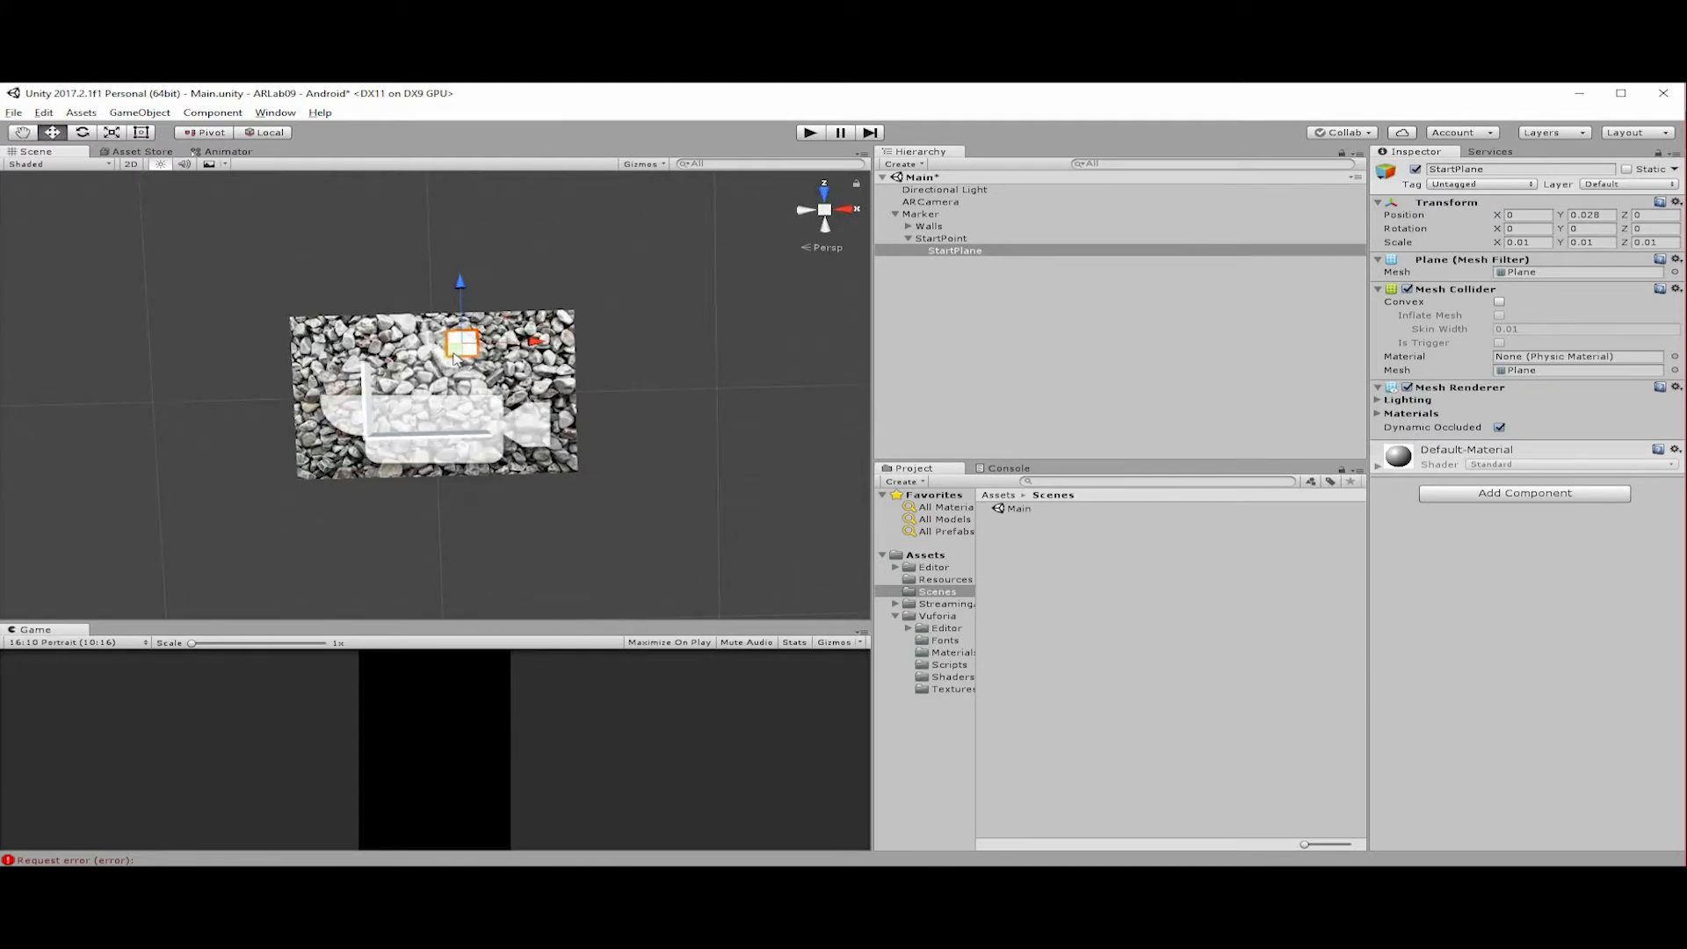
{"action": "mouse_move", "coordinate": [452, 364]}
{"action": "left_mouse_down"}
{"action": "mouse_move", "coordinate": [509, 380]}
{"action": "mouse_move", "coordinate": [446, 436]}
{"action": "mouse_move", "coordinate": [444, 356]}
{"action": "left_mouse_up"}
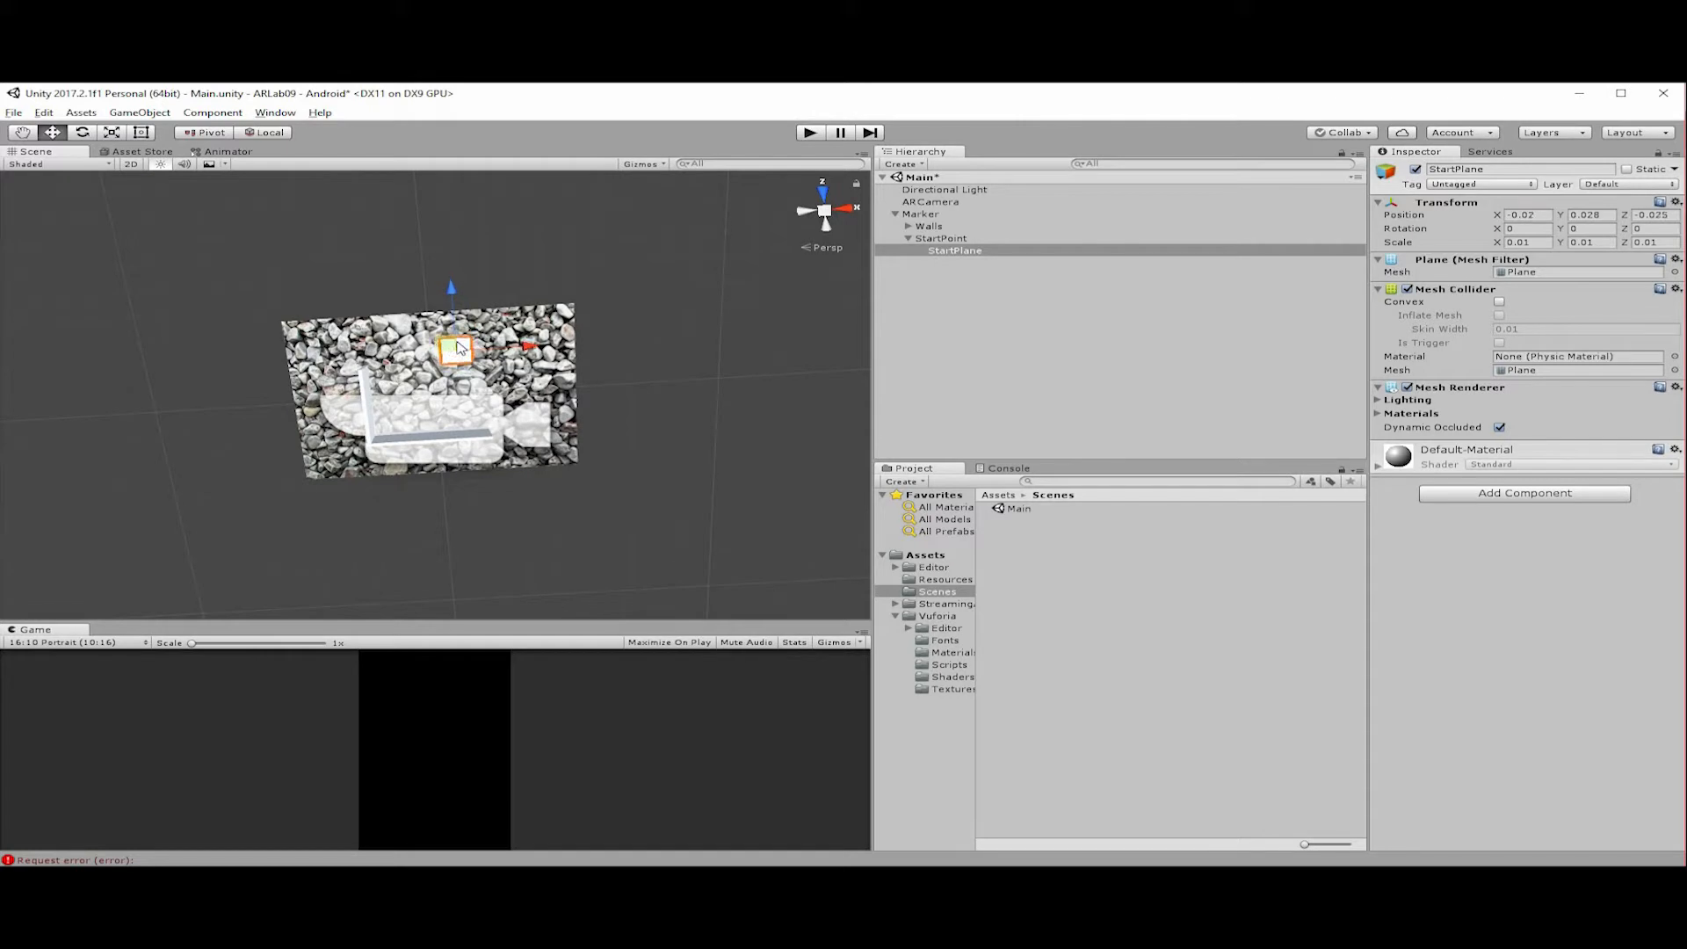
{"action": "mouse_move", "coordinate": [458, 347]}
{"action": "left_mouse_down"}
{"action": "mouse_move", "coordinate": [489, 355]}
{"action": "mouse_move", "coordinate": [429, 327]}
{"action": "mouse_move", "coordinate": [387, 360]}
{"action": "mouse_move", "coordinate": [423, 338]}
{"action": "mouse_move", "coordinate": [514, 369]}
{"action": "mouse_move", "coordinate": [457, 332]}
{"action": "mouse_move", "coordinate": [431, 338]}
{"action": "mouse_move", "coordinate": [506, 373]}
{"action": "mouse_move", "coordinate": [527, 360]}
{"action": "mouse_move", "coordinate": [457, 342]}
{"action": "left_mouse_up"}
{"action": "left_click_drag", "start_coordinate": [536, 501], "coordinate": [518, 440], "text": "alt"}
Deactivate the ARCamera object so its icon no longer covers the marker in the scene.
{"action": "left_click", "coordinate": [931, 203]}
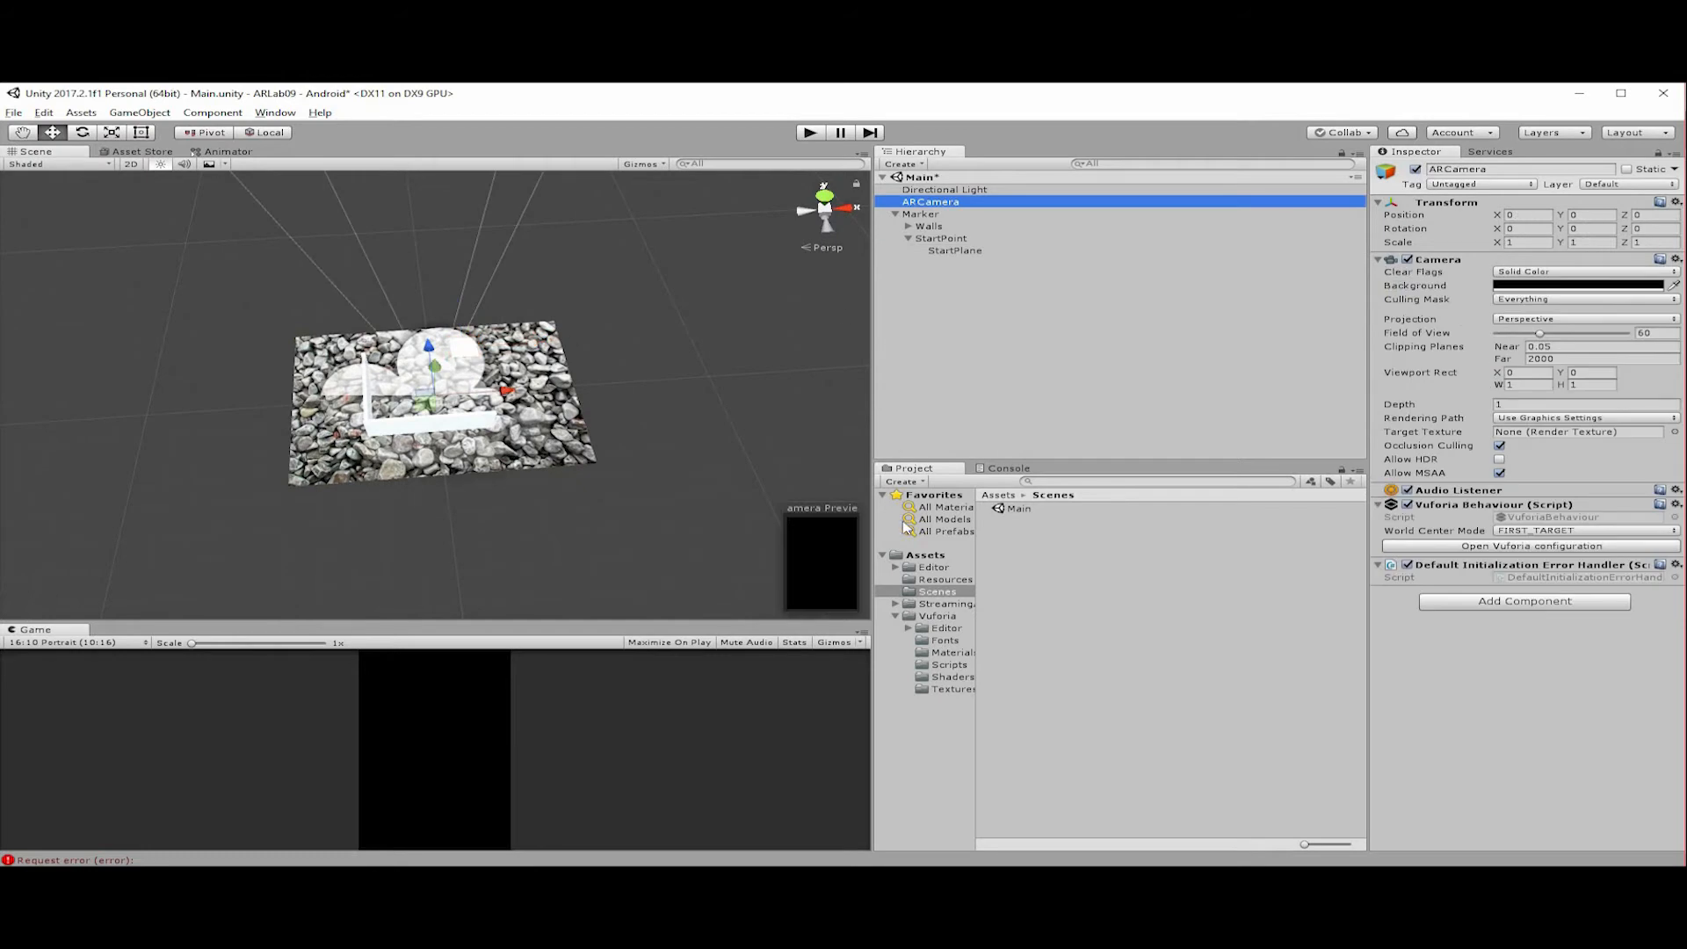
{"action": "left_click", "coordinate": [1415, 169]}
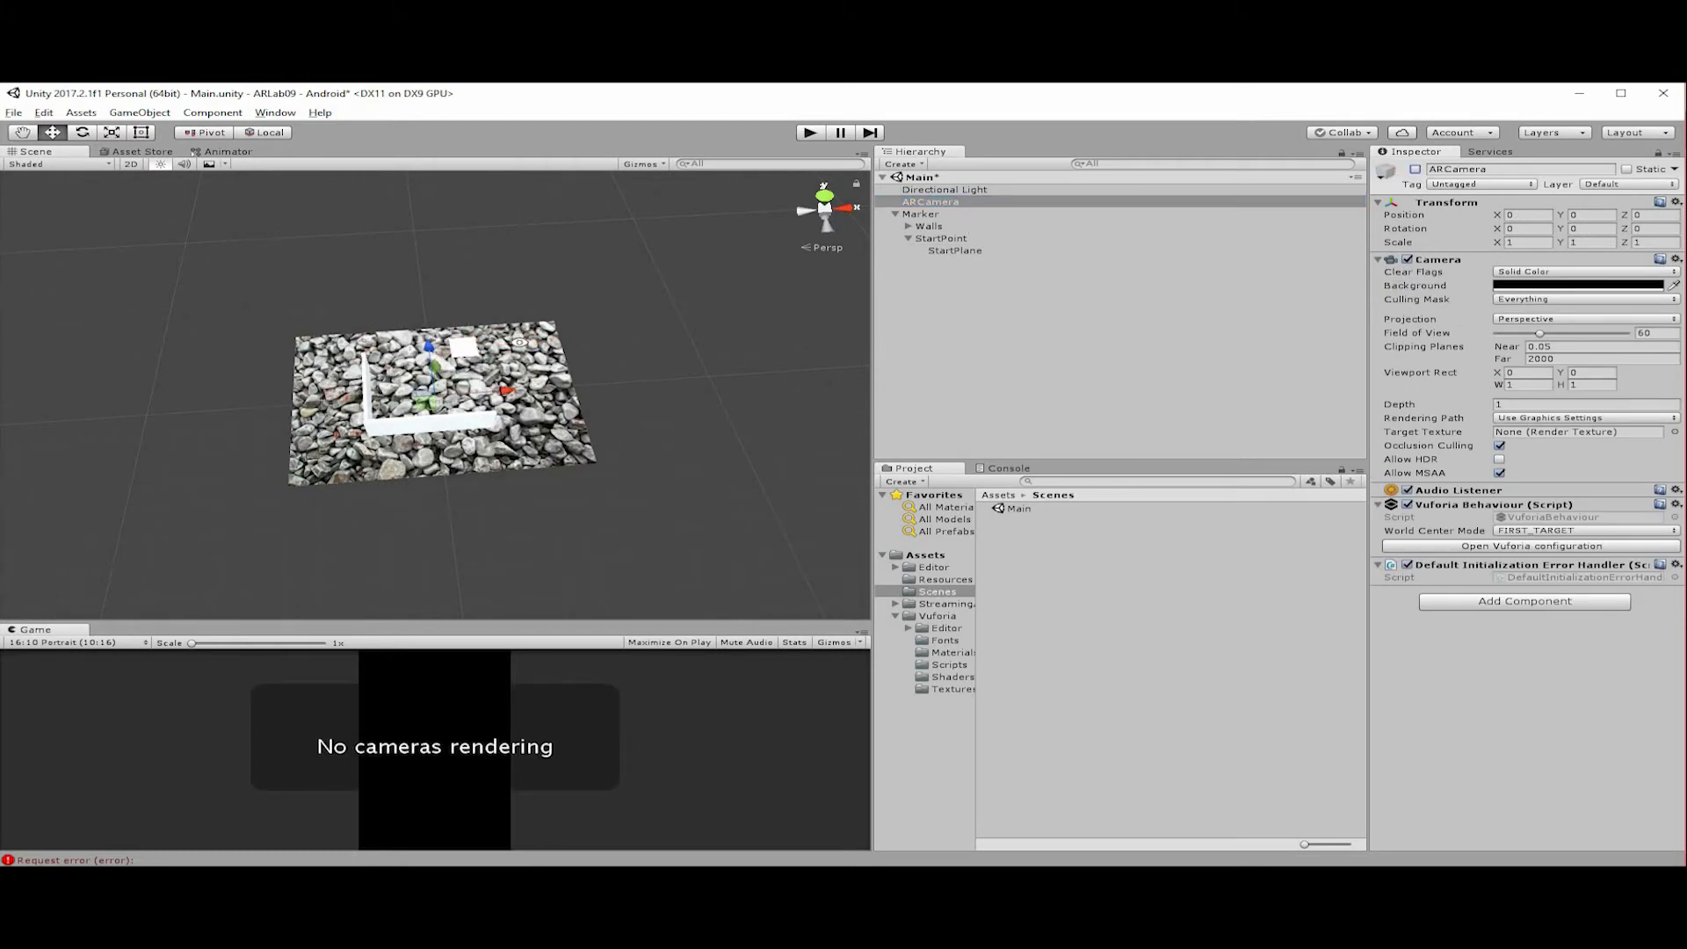
{"action": "left_click_drag", "start_coordinate": [485, 317], "coordinate": [510, 368], "text": "alt"}
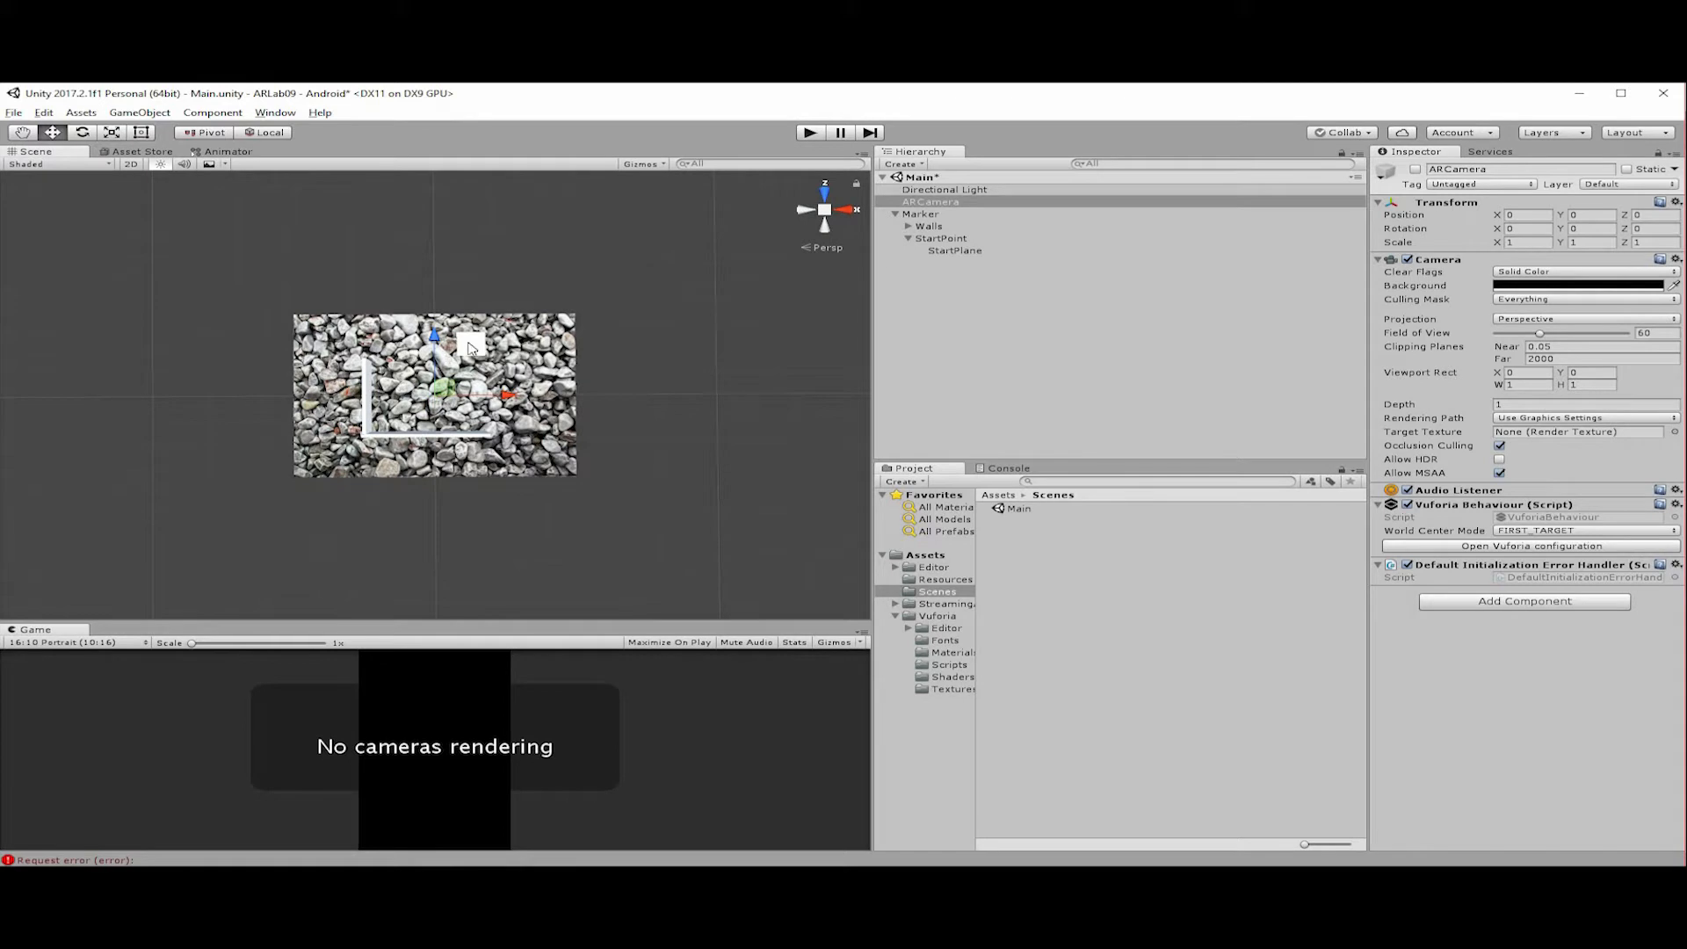
Create a folder named Materials in the project's root Assets folder.
{"action": "left_click", "coordinate": [989, 265]}
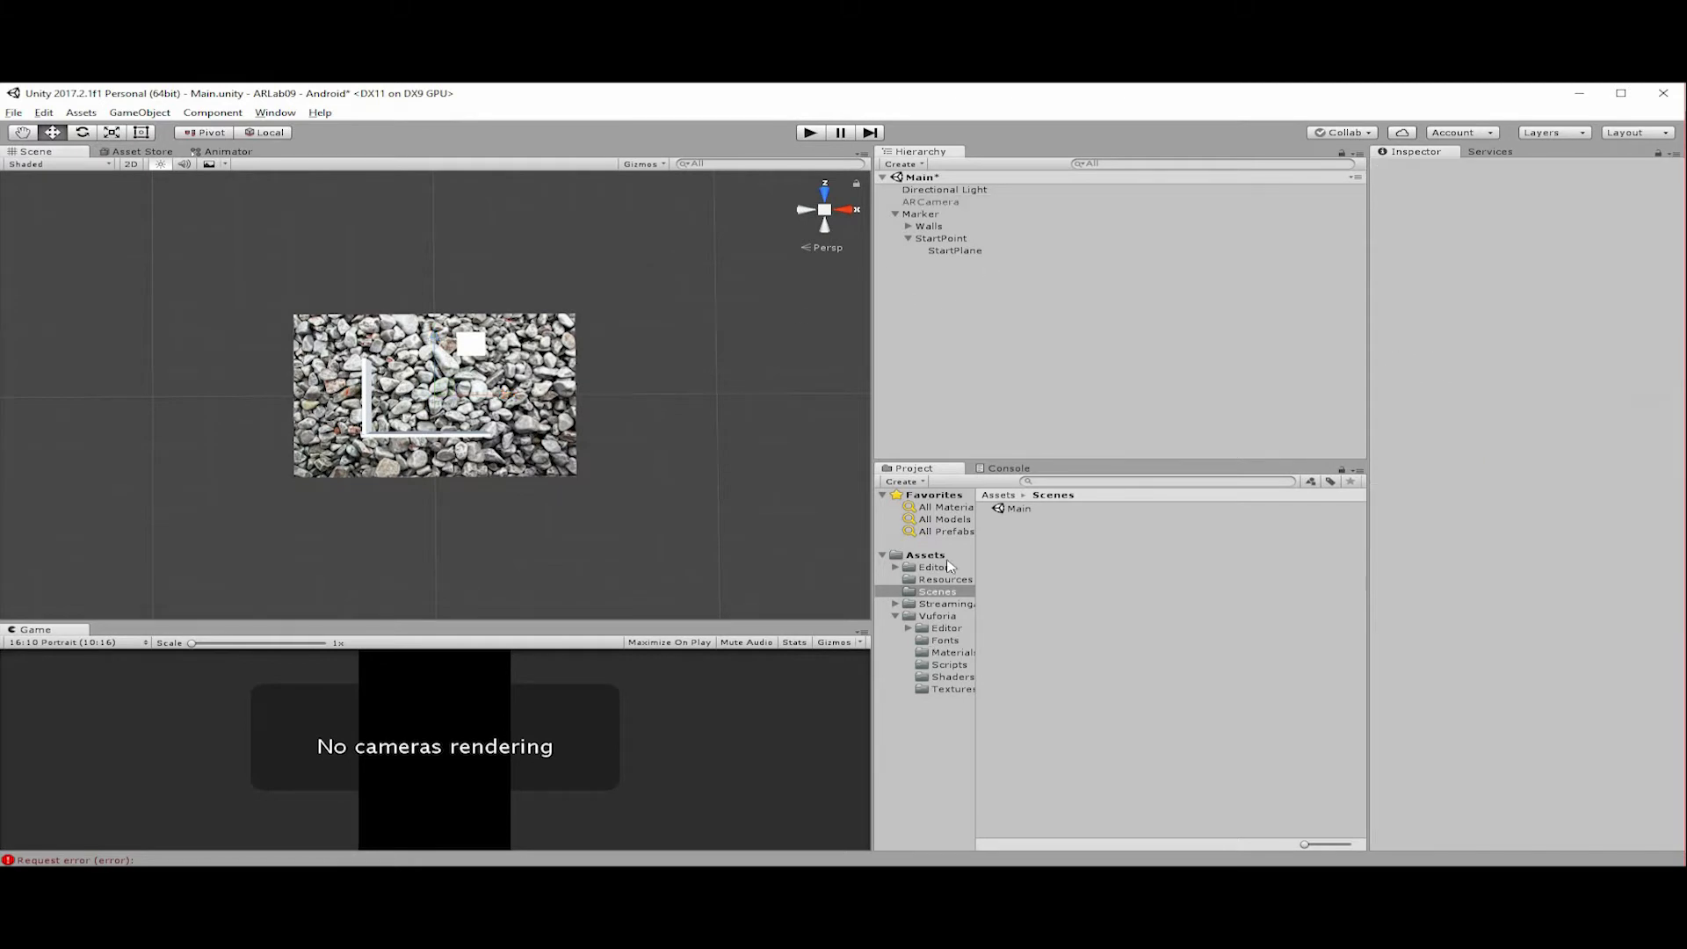
{"action": "right_click", "coordinate": [939, 556]}
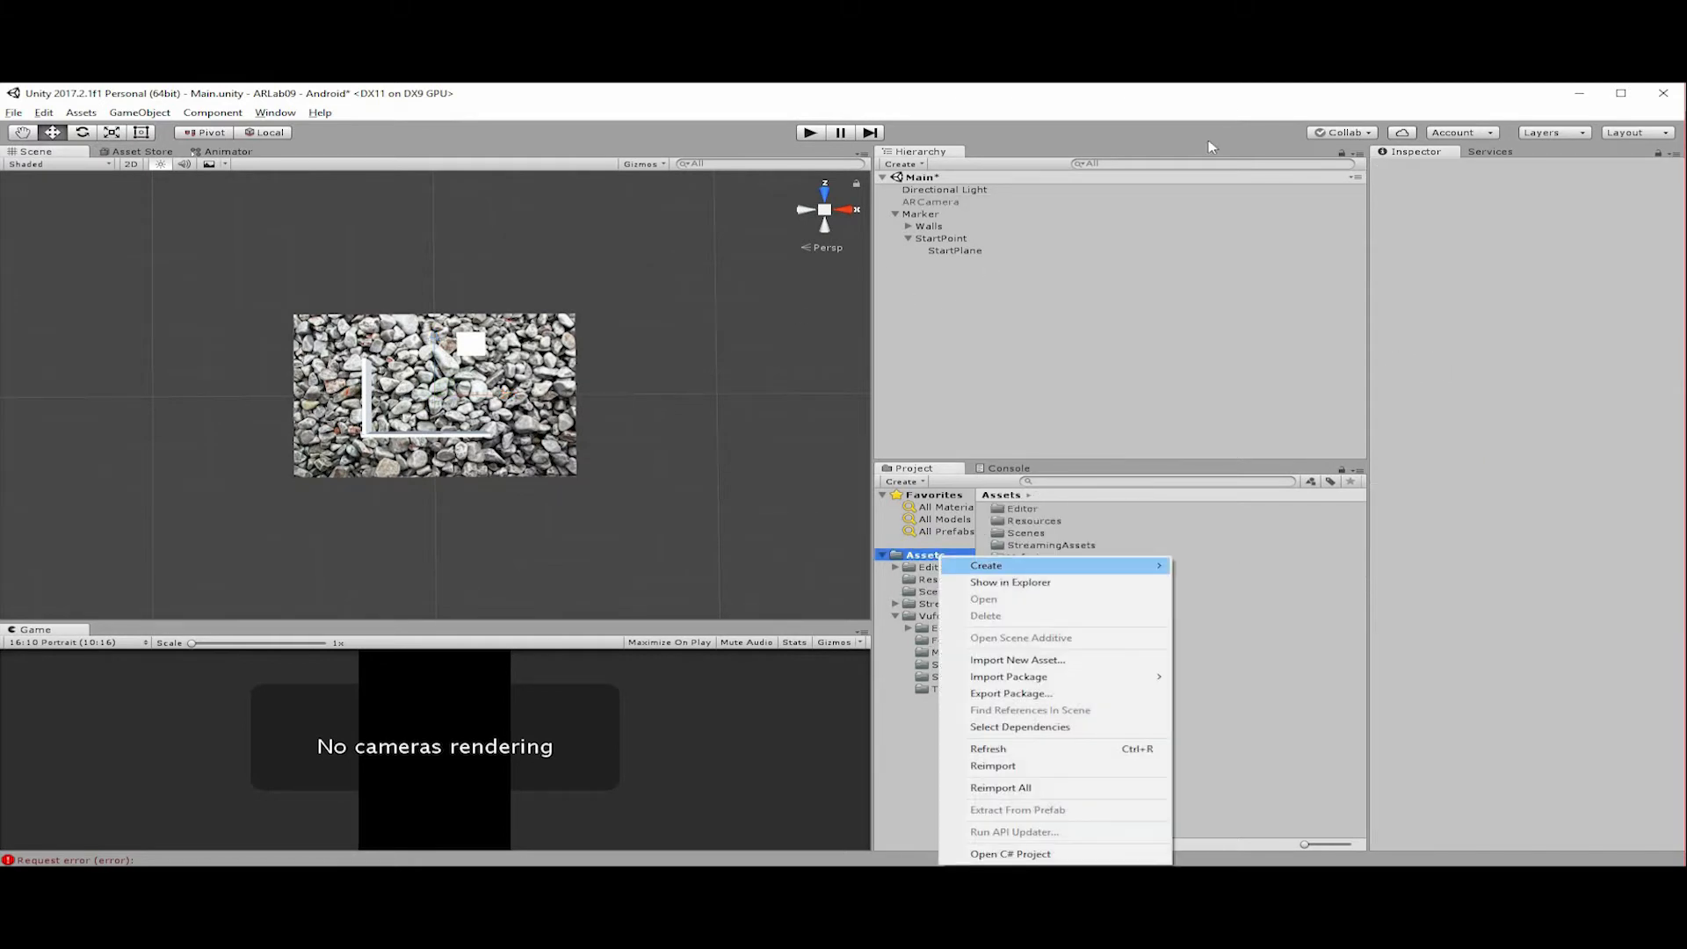
{"action": "mouse_move", "coordinate": [1099, 565]}
{"action": "left_click", "coordinate": [1222, 93]}
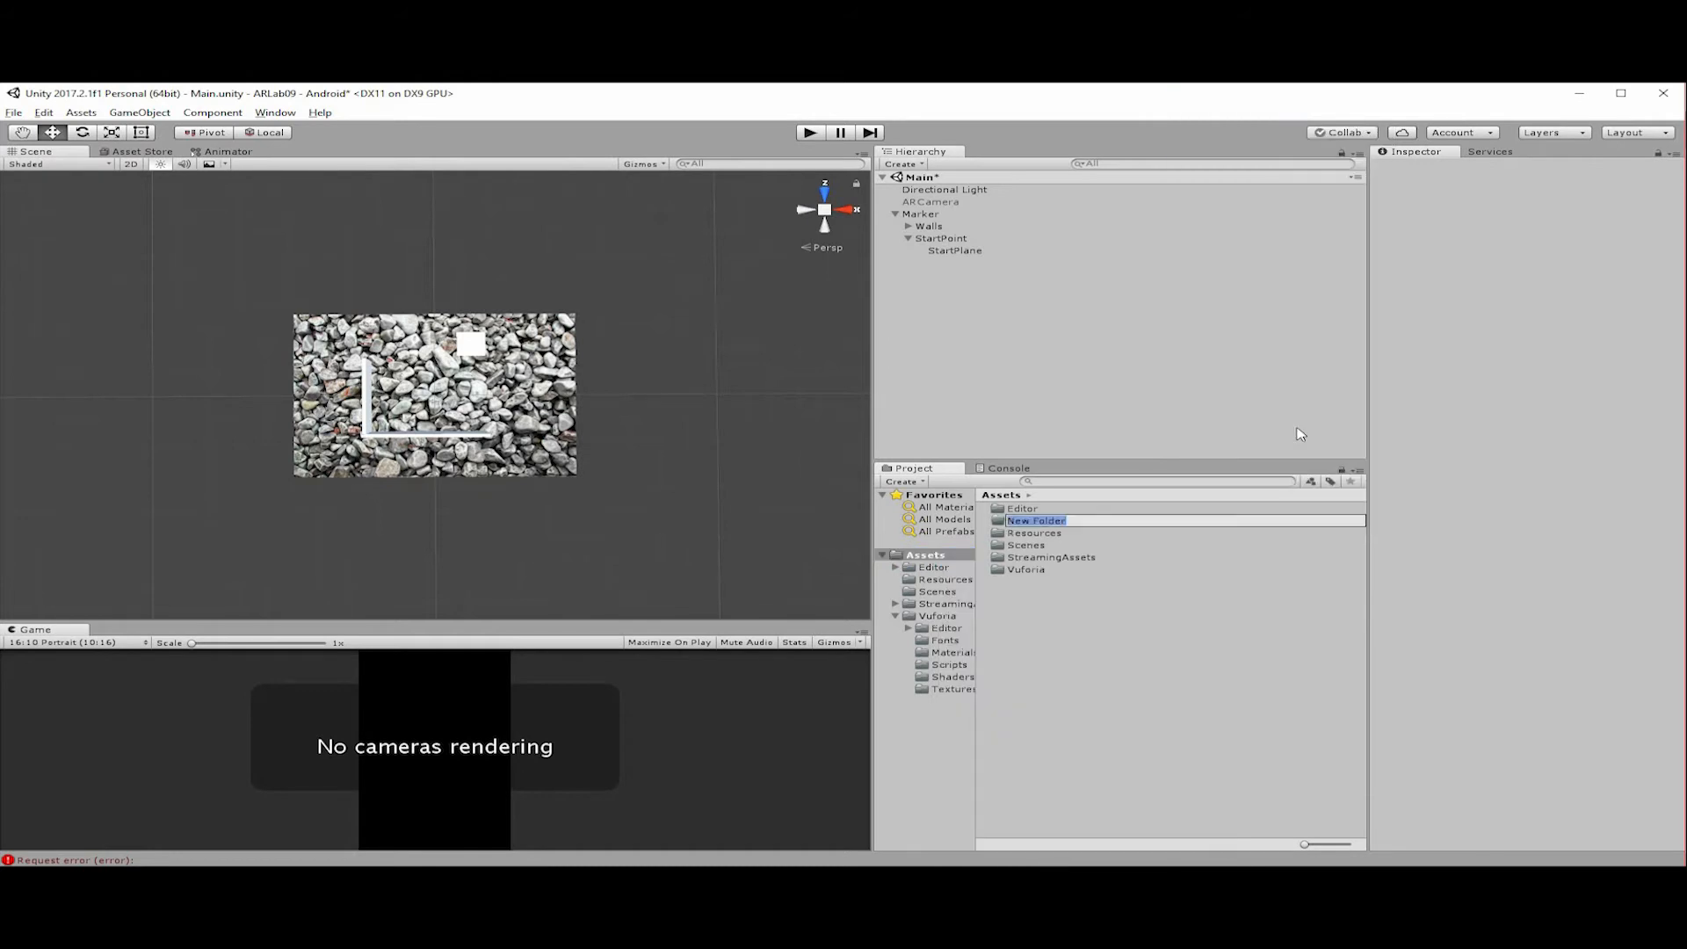
{"action": "type", "text": "Materials"}
{"action": "key", "text": "Return"}
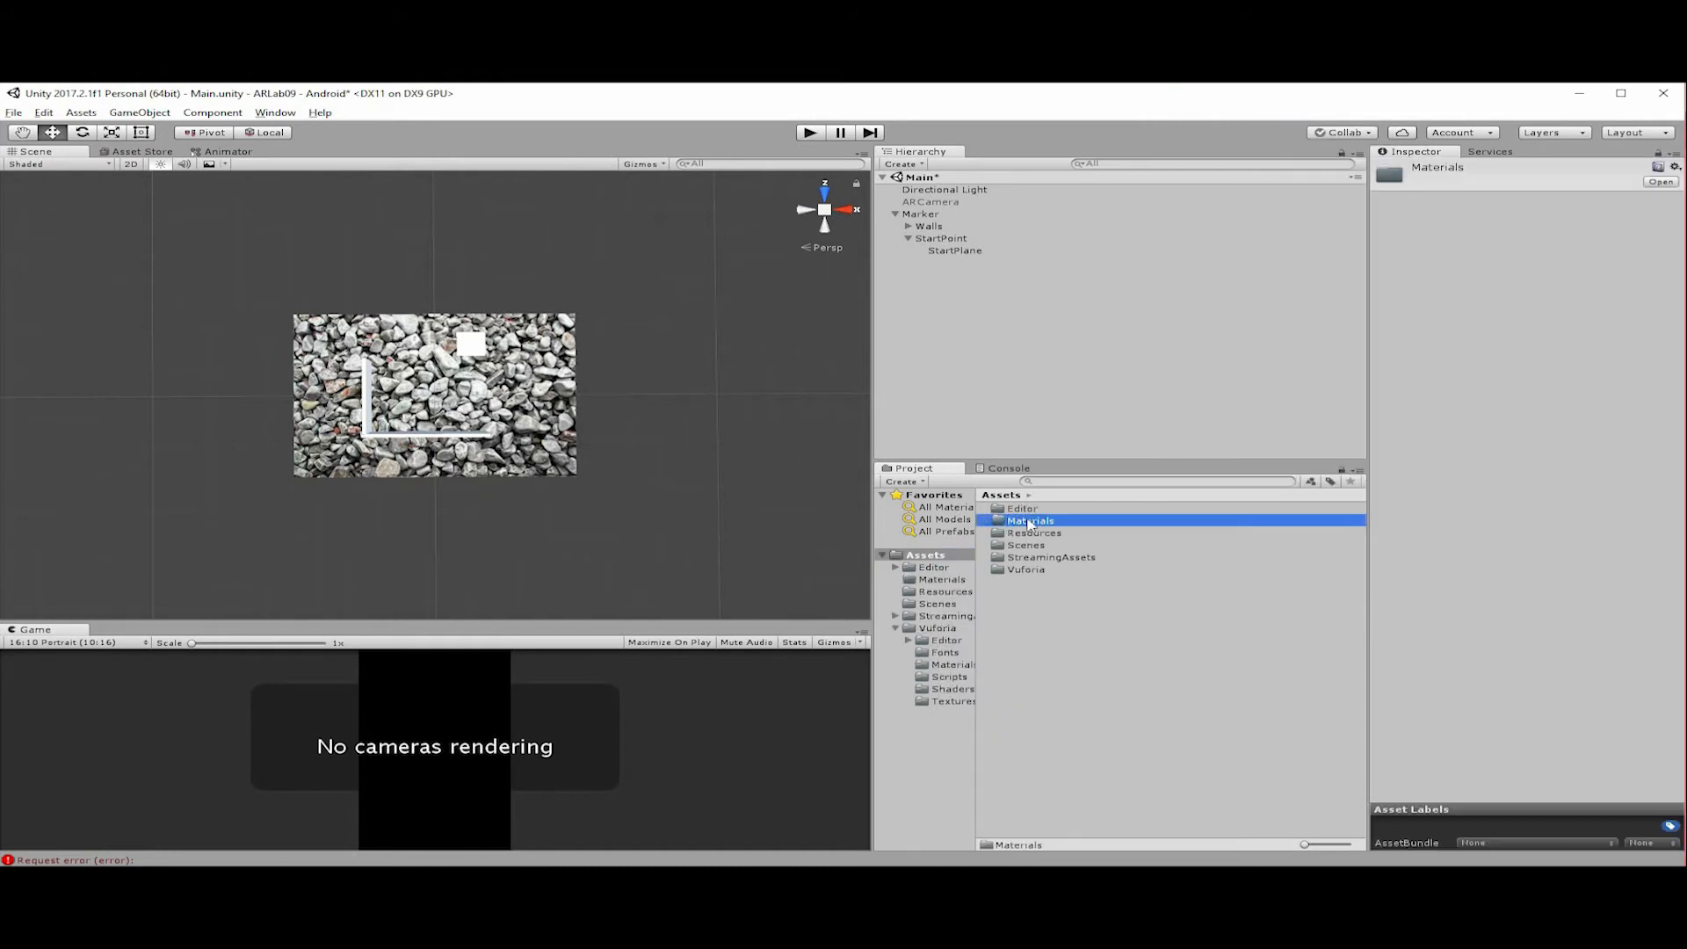
Create a material named StartPlane inside the Materials folder.
{"action": "key", "text": "Return"}
{"action": "right_click", "coordinate": [1037, 541]}
{"action": "mouse_move", "coordinate": [1143, 549]}
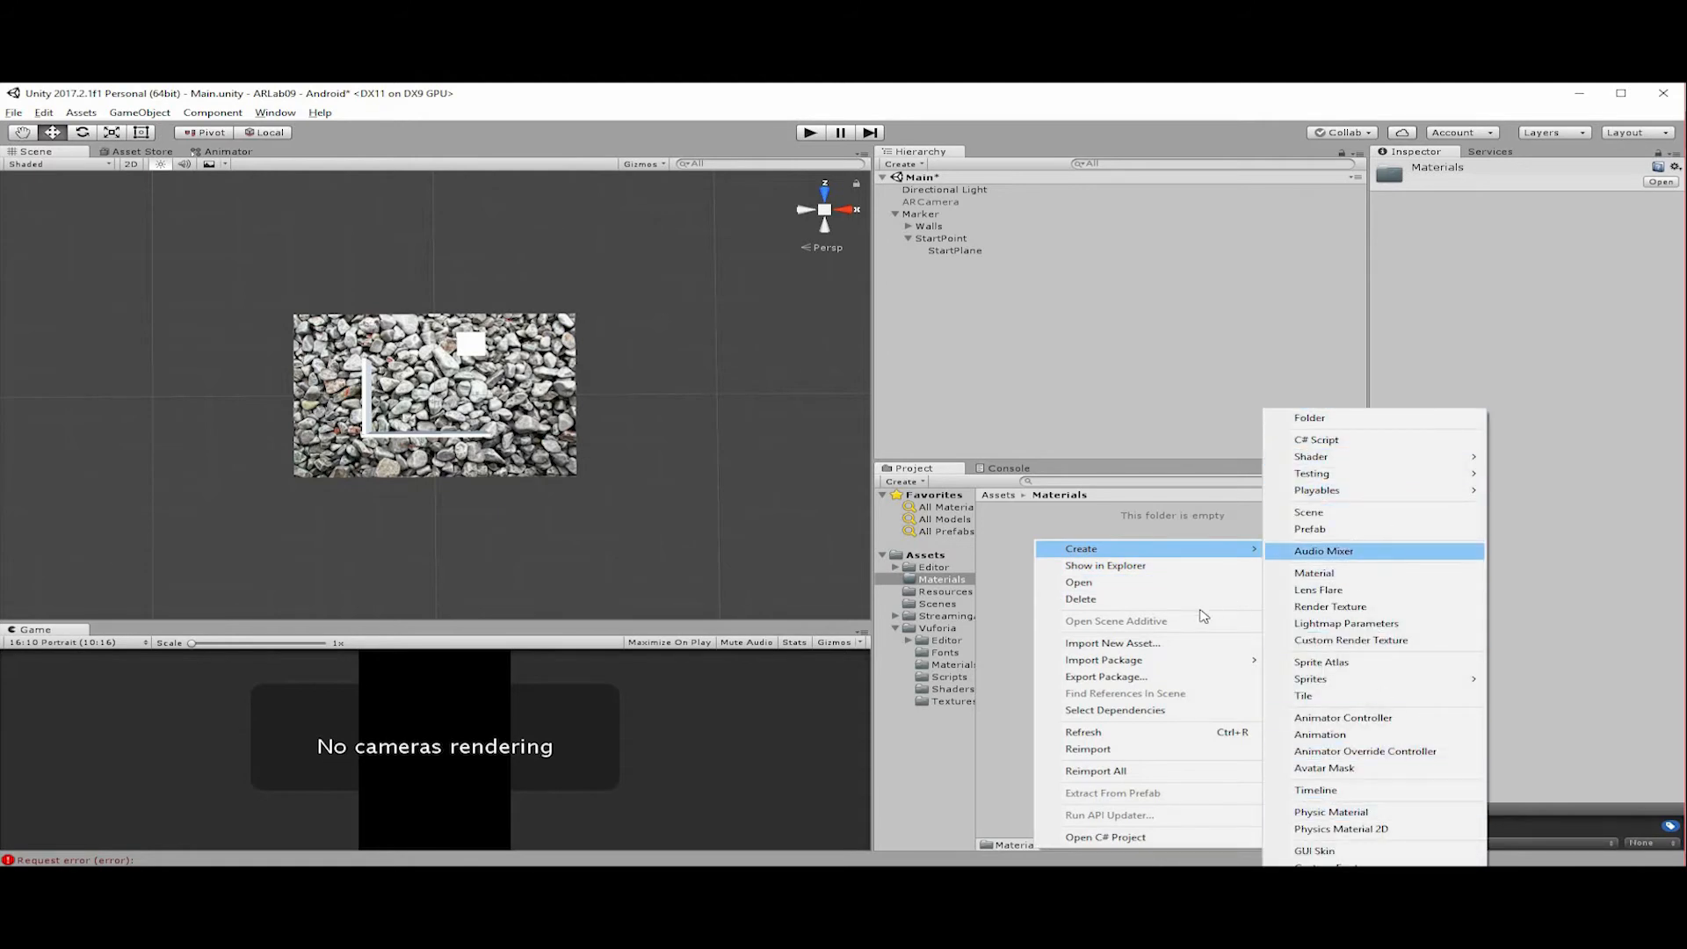
{"action": "left_click", "coordinate": [1314, 572]}
{"action": "type", "text": "StartPlane"}
{"action": "key", "text": "Return"}
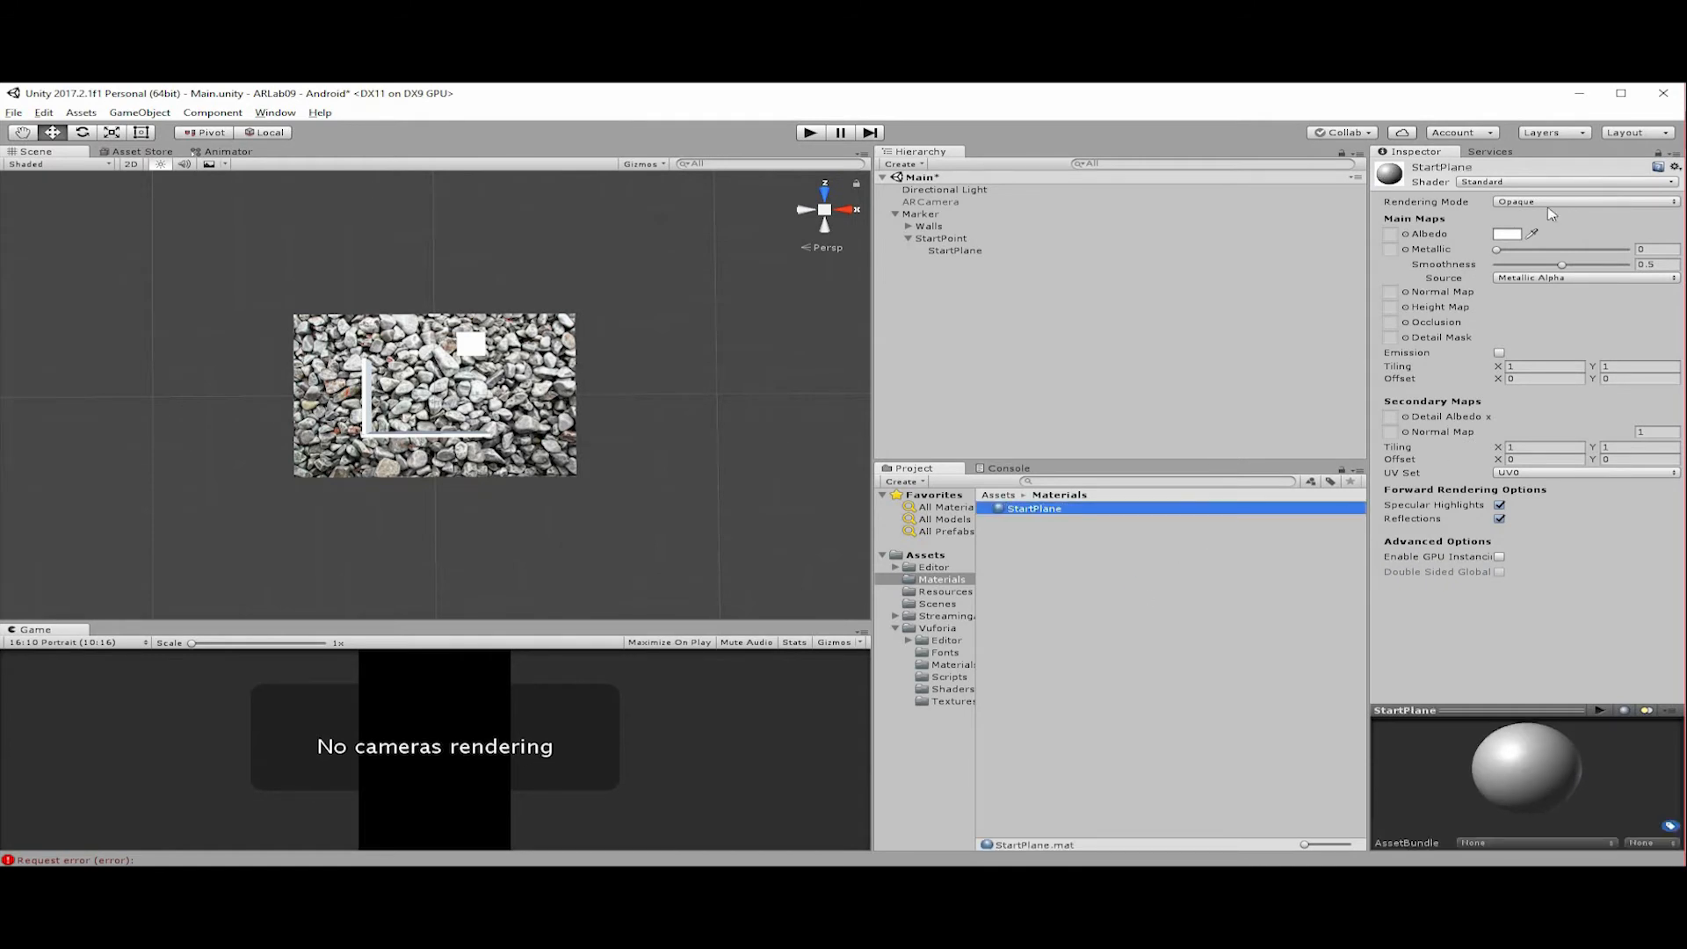
Set the StartPlane material's albedo to cyan (00DFFF) and apply the material to the StartPlane object.
{"action": "key", "text": "F2"}
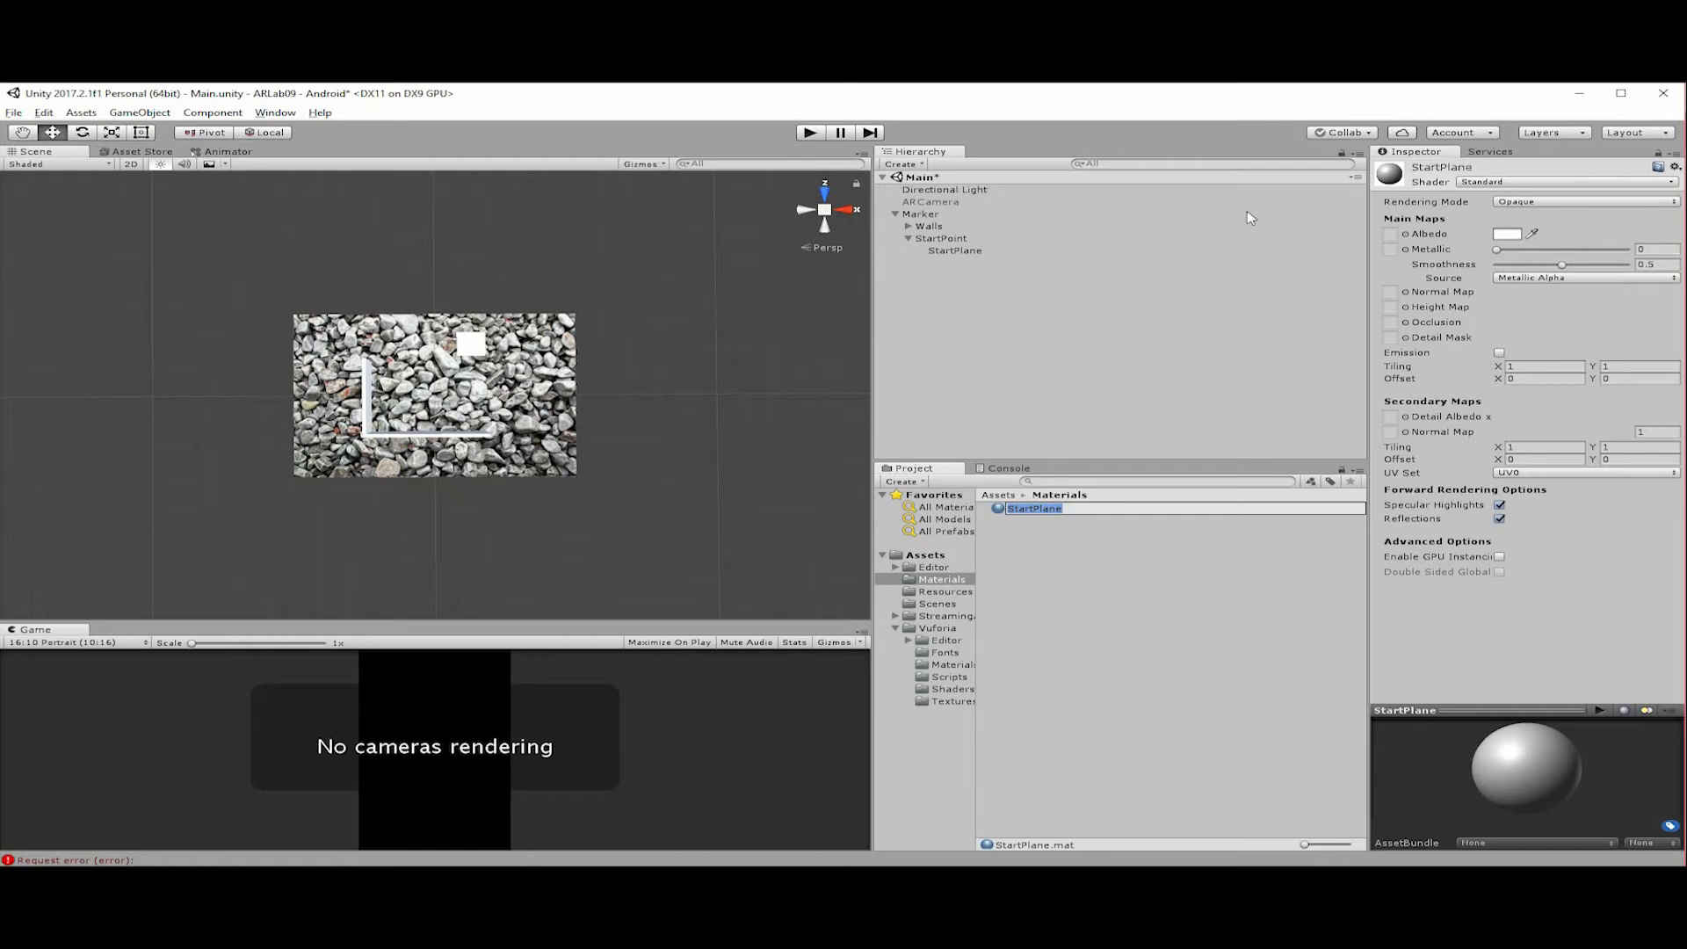
{"action": "left_click_drag", "start_coordinate": [121, 234], "coordinate": [128, 177]}
{"action": "left_click", "coordinate": [185, 190]}
{"action": "left_click", "coordinate": [168, 156]}
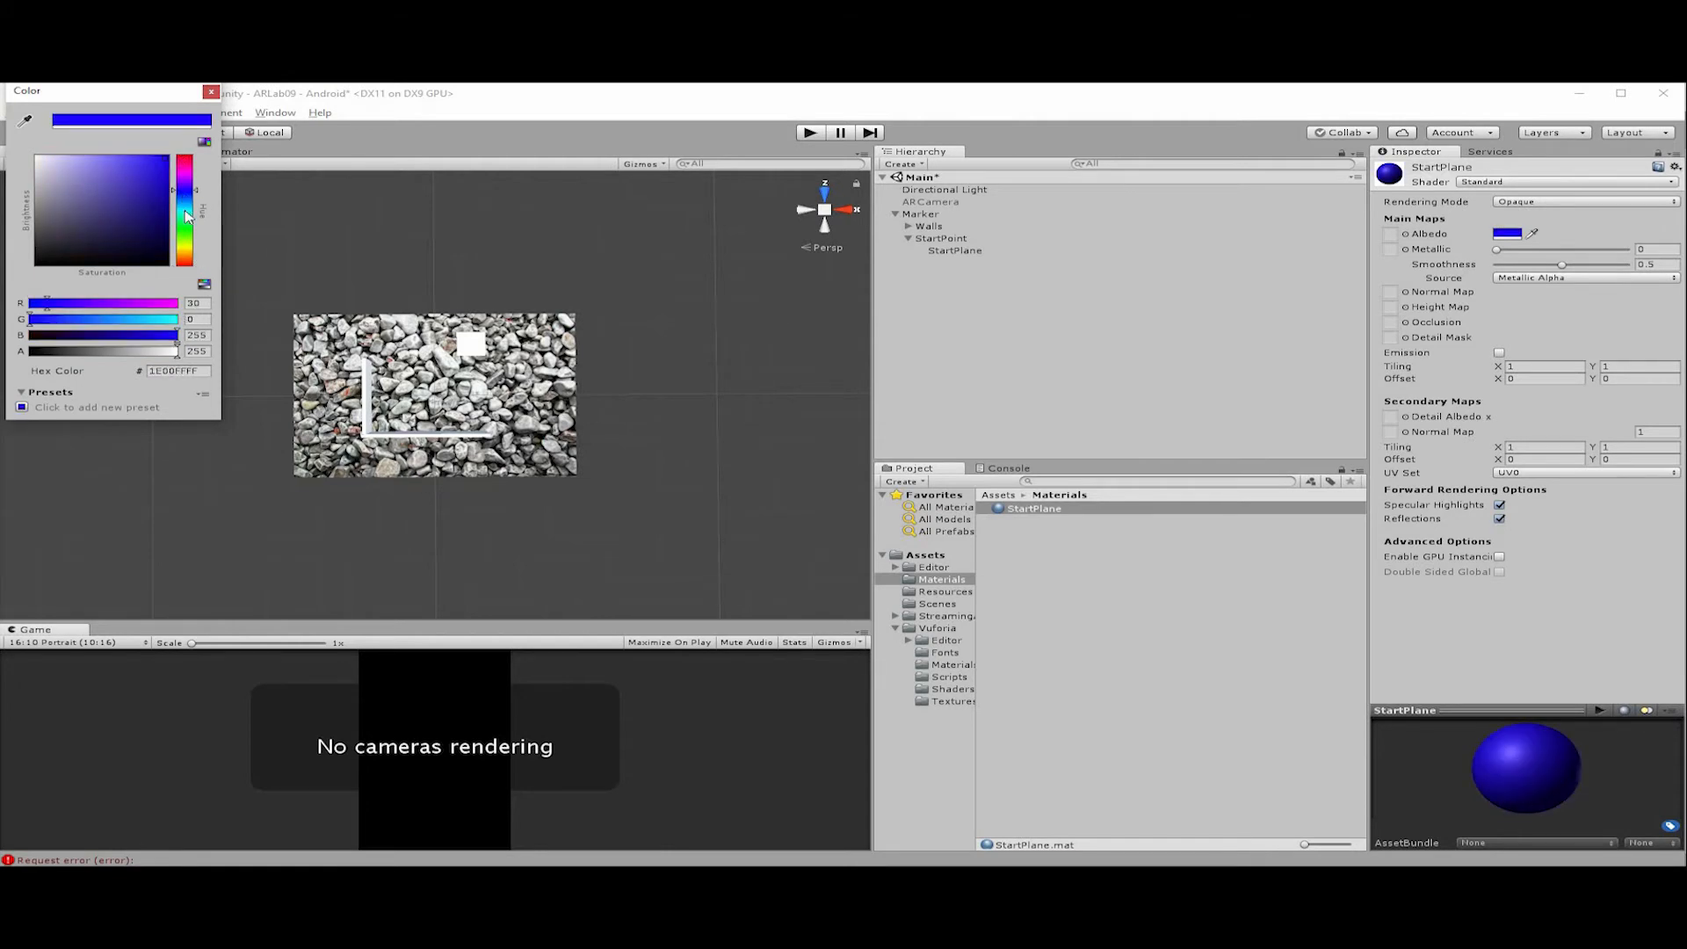
{"action": "left_click", "coordinate": [184, 207]}
{"action": "left_click", "coordinate": [210, 96]}
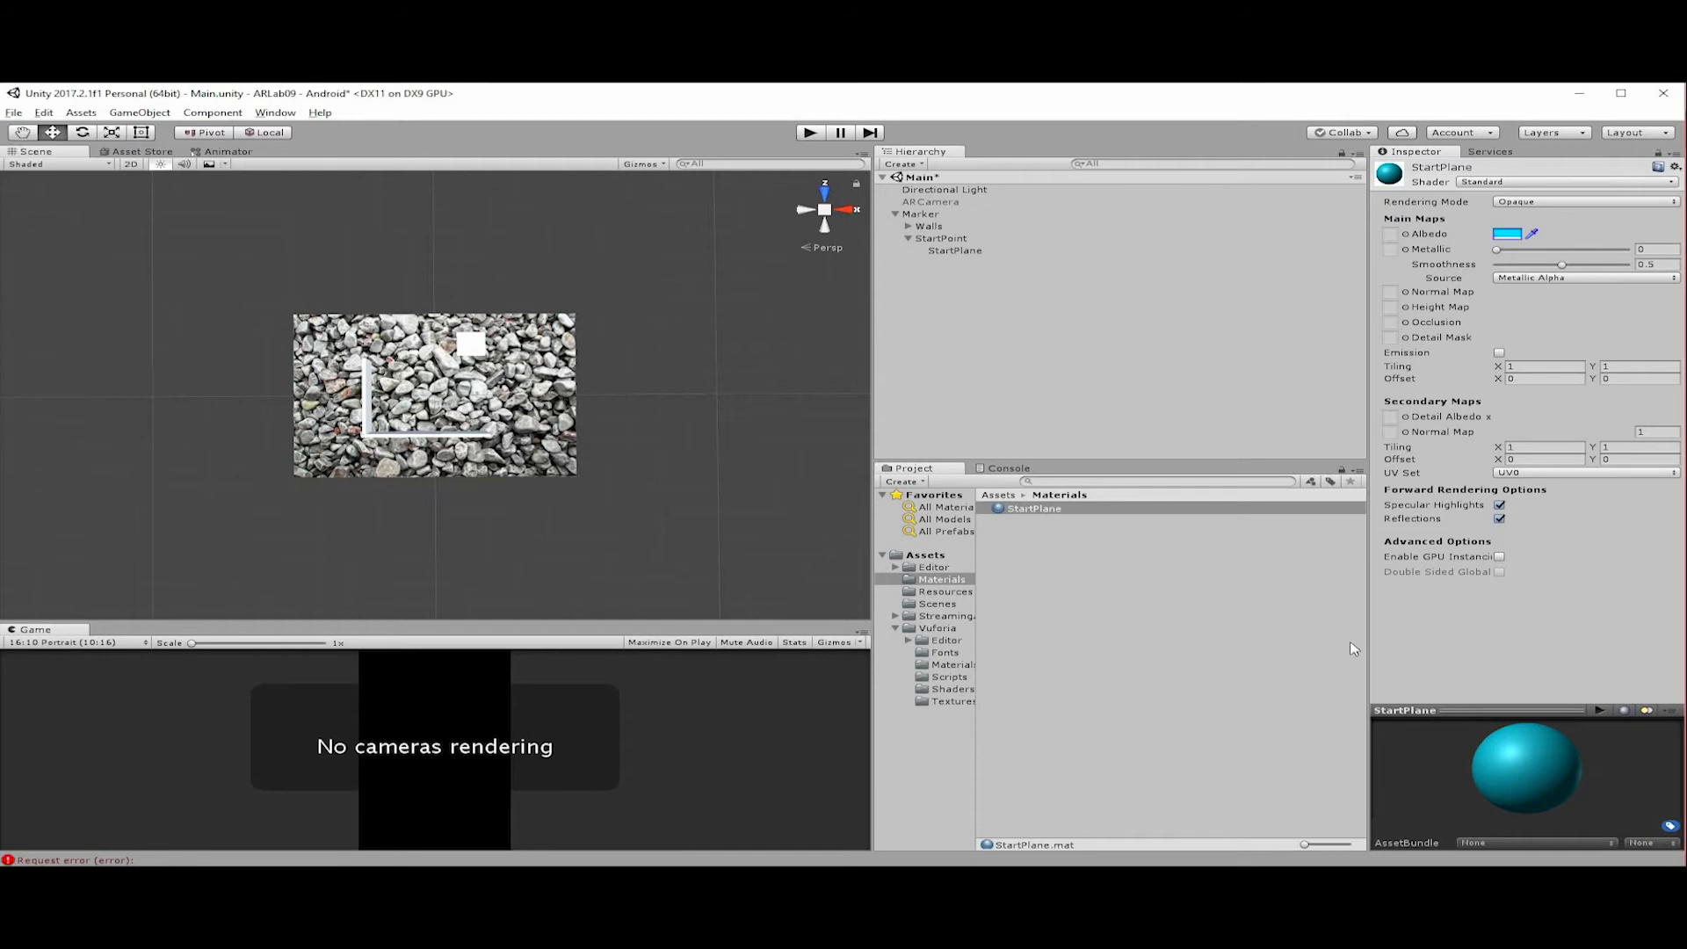
{"action": "left_click_drag", "start_coordinate": [1033, 512], "coordinate": [950, 253]}
{"action": "left_click_drag", "start_coordinate": [559, 309], "coordinate": [482, 351]}
Make the StartPlane material semi-transparent with the Fade rendering mode and an albedo alpha of 190.
{"action": "left_click", "coordinate": [1608, 203]}
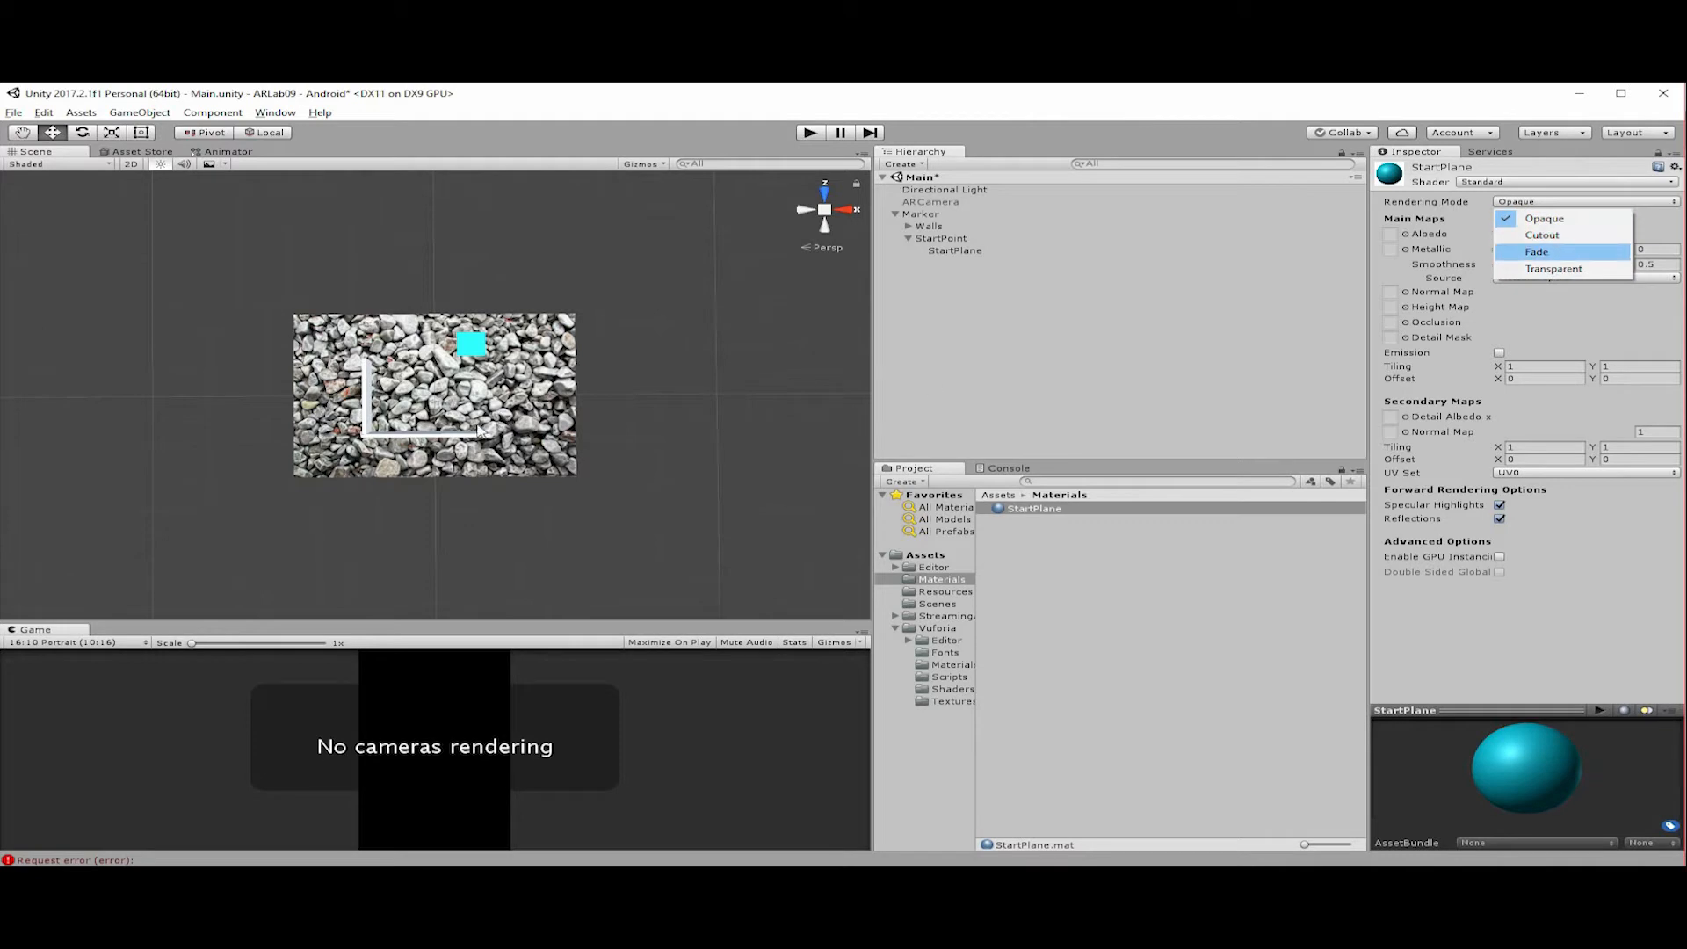
{"action": "left_click", "coordinate": [1555, 252]}
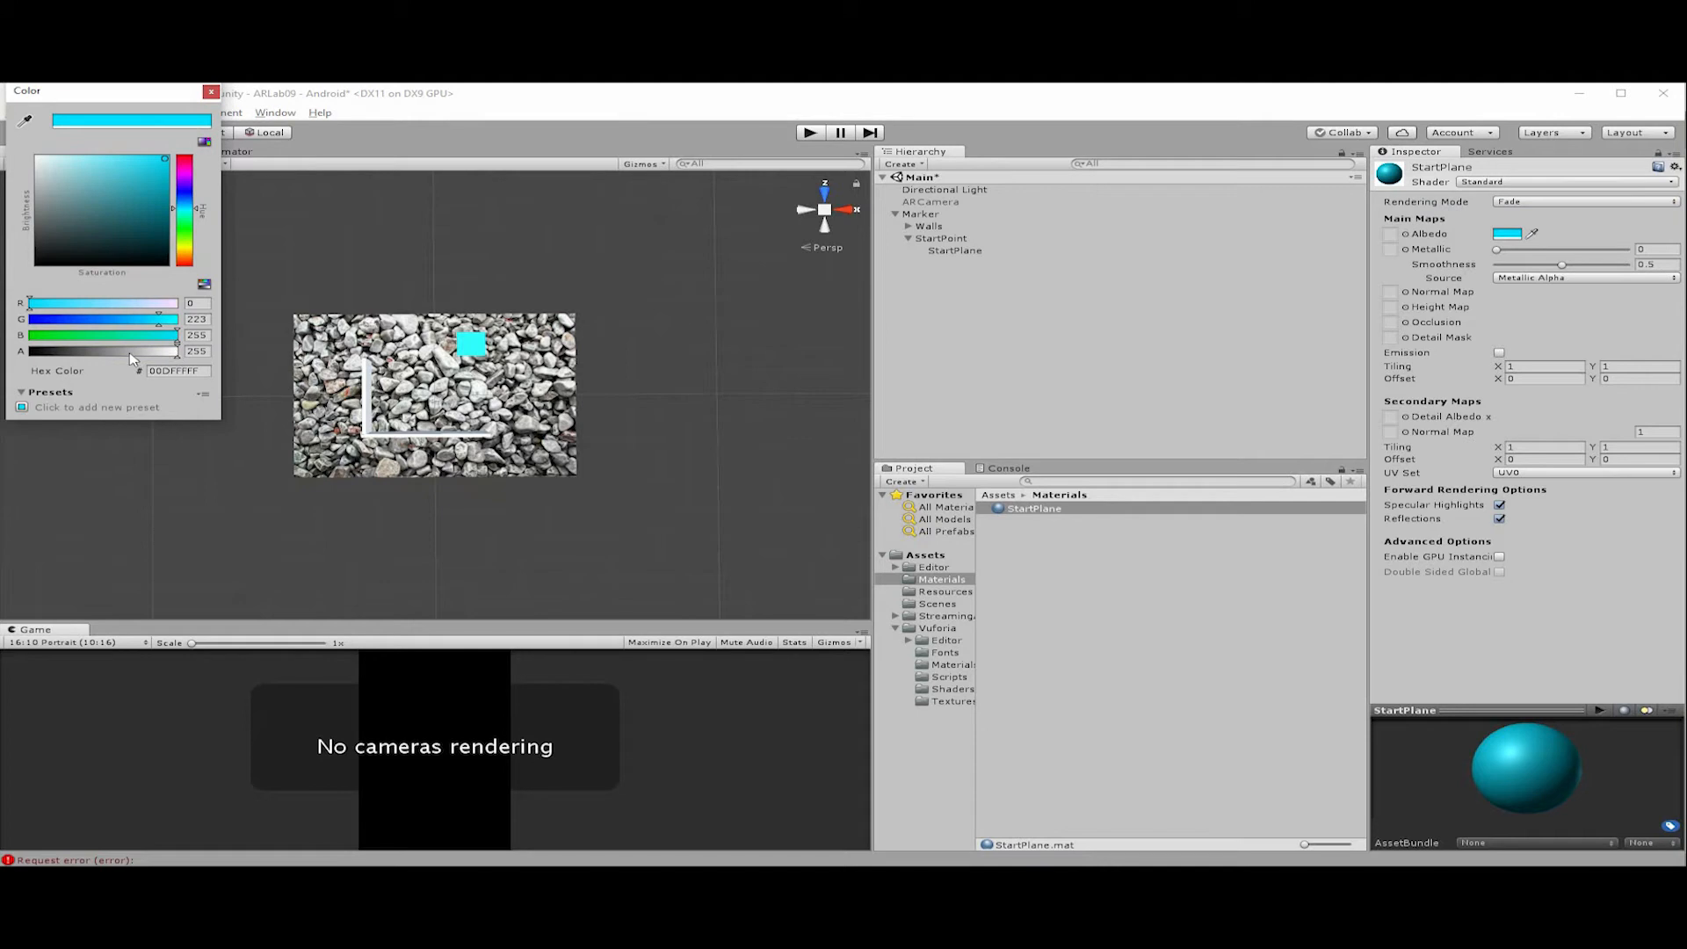
{"action": "left_click_drag", "start_coordinate": [75, 358], "coordinate": [62, 356]}
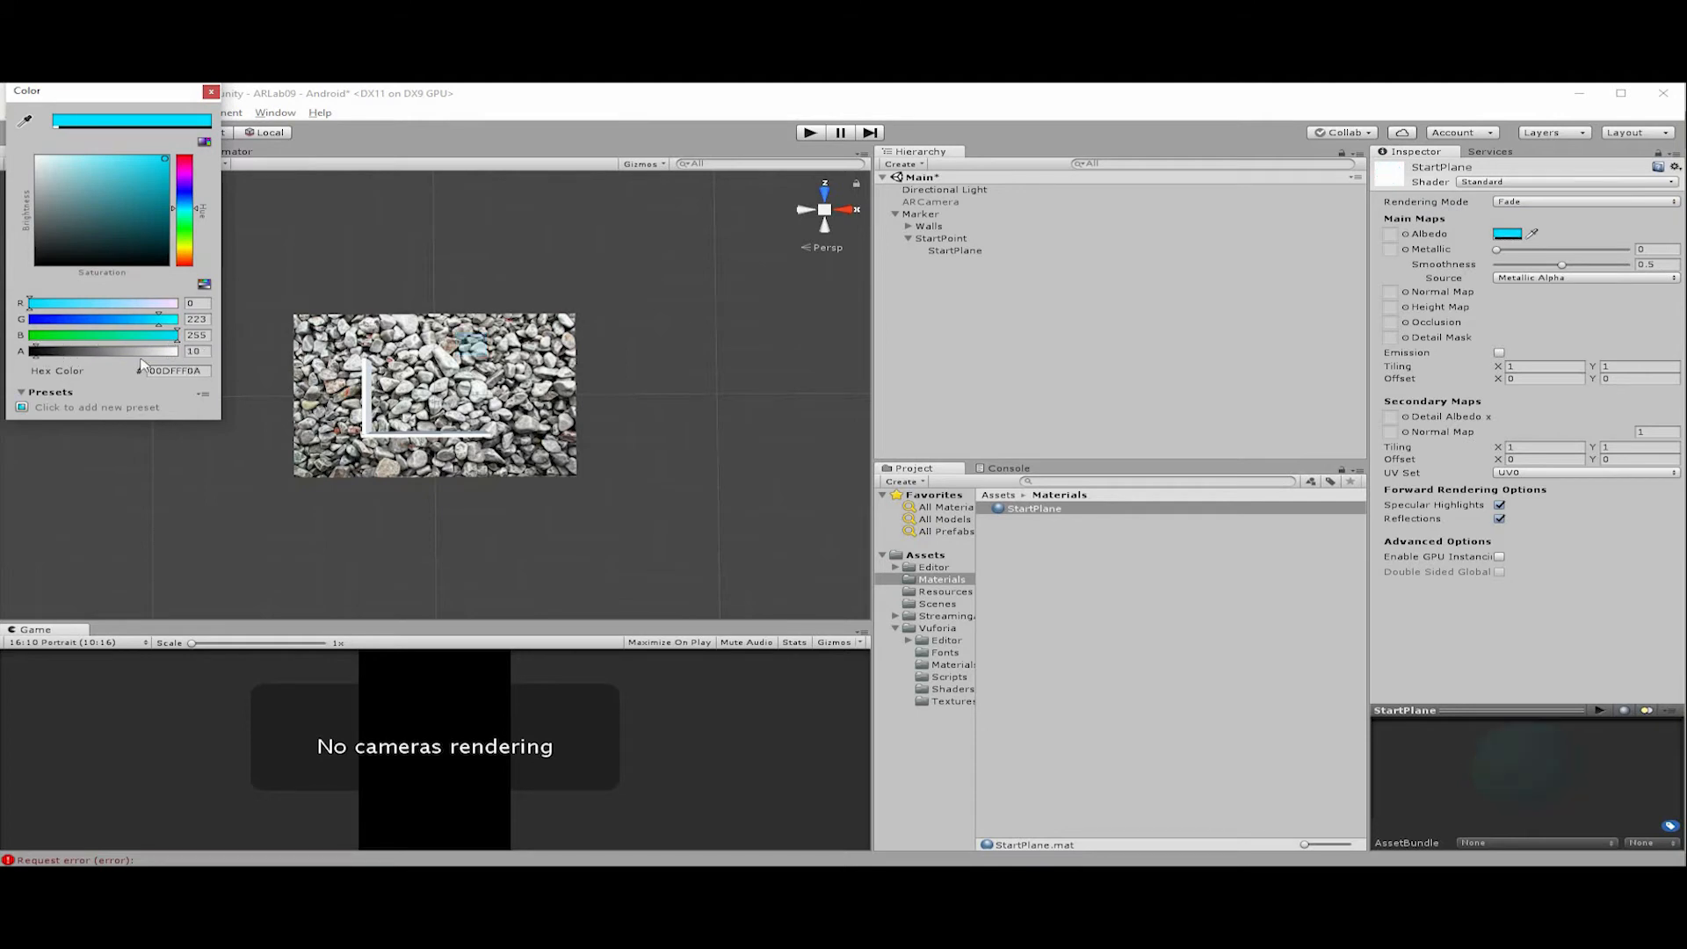
{"action": "left_click_drag", "start_coordinate": [192, 359], "coordinate": [144, 364]}
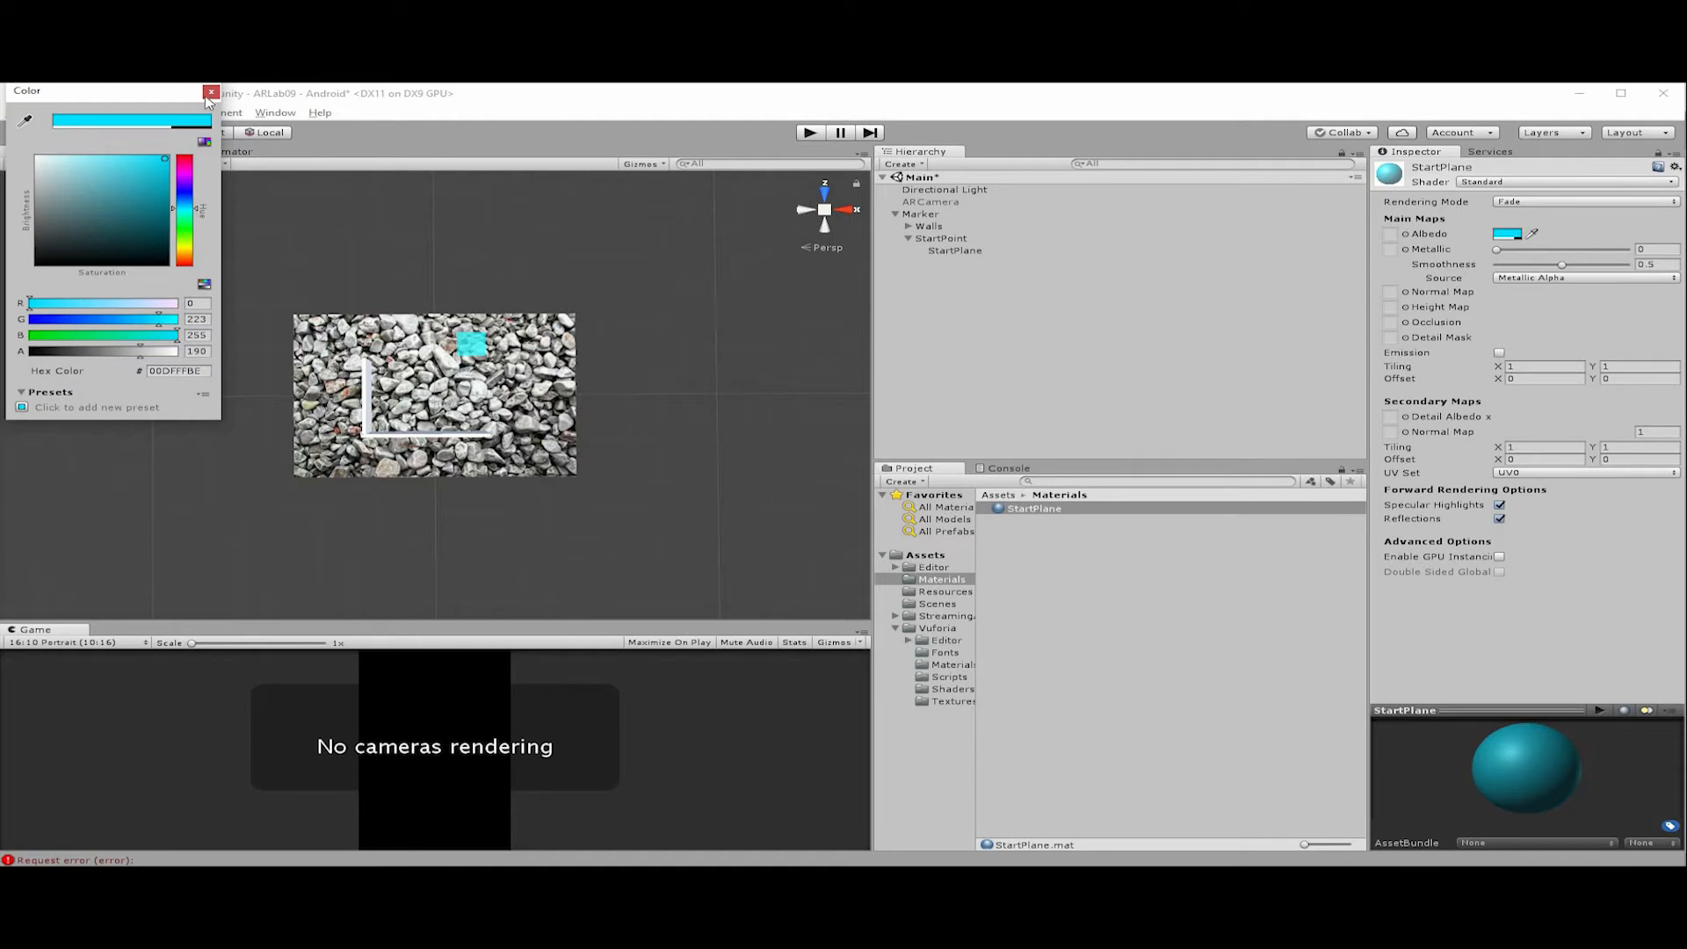
{"action": "left_click", "coordinate": [923, 258]}
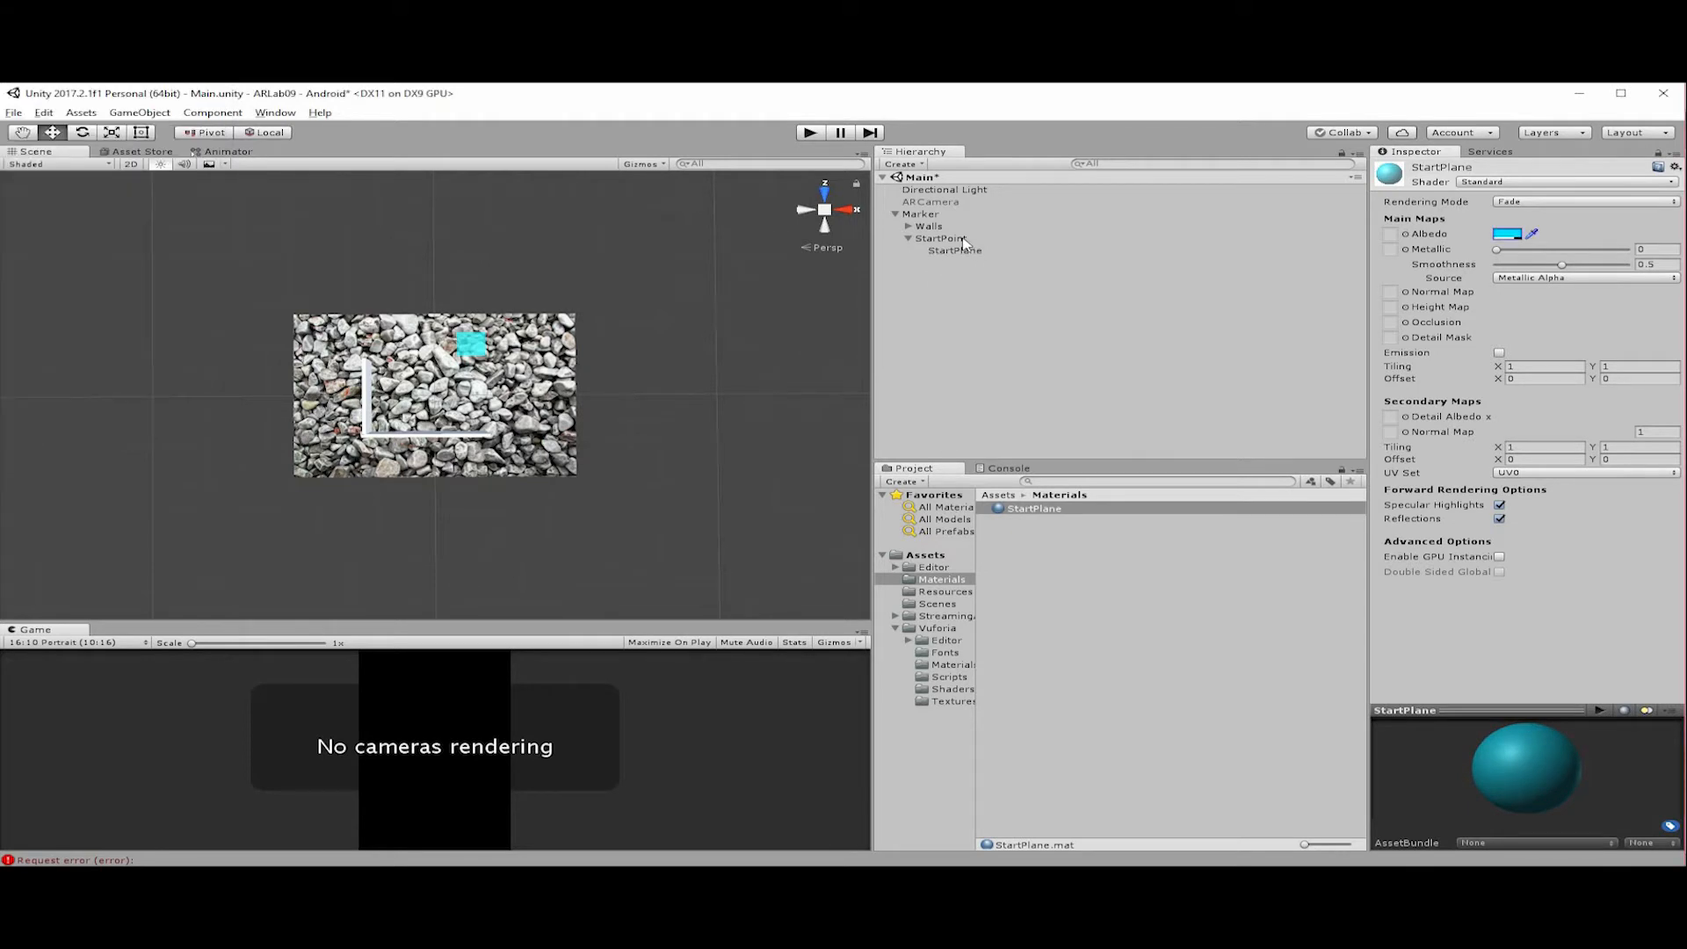
Add a 3D Text object as a child of StartPoint and name it StartText.
{"action": "left_click", "coordinate": [963, 240]}
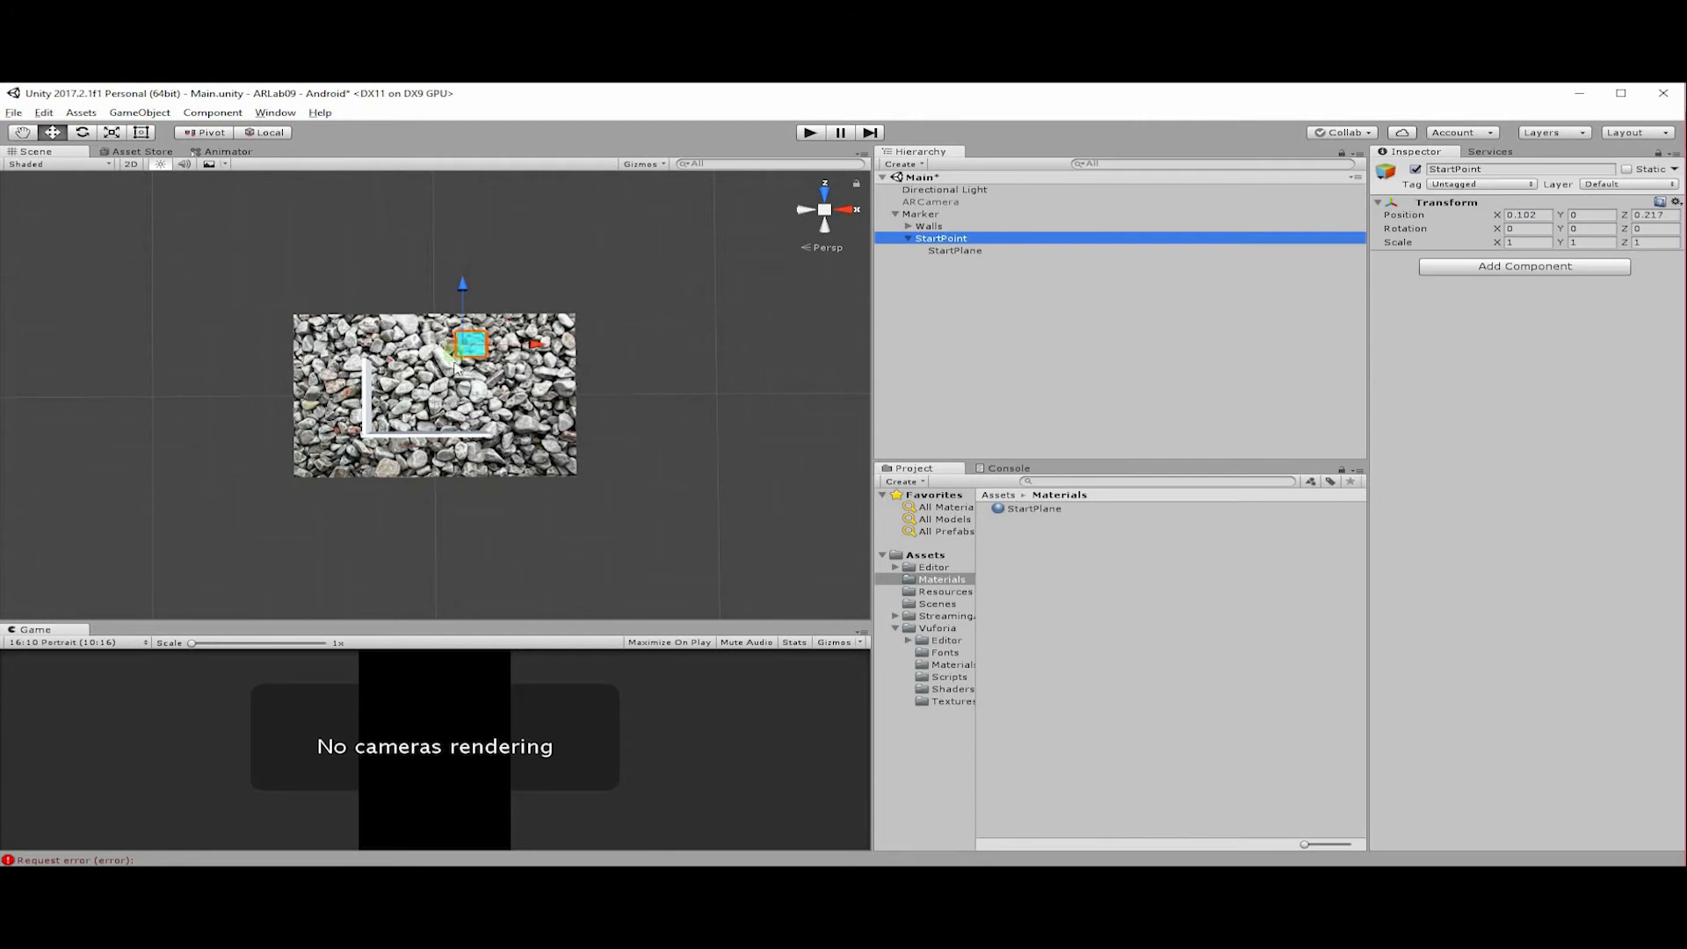
{"action": "right_click", "coordinate": [980, 242]}
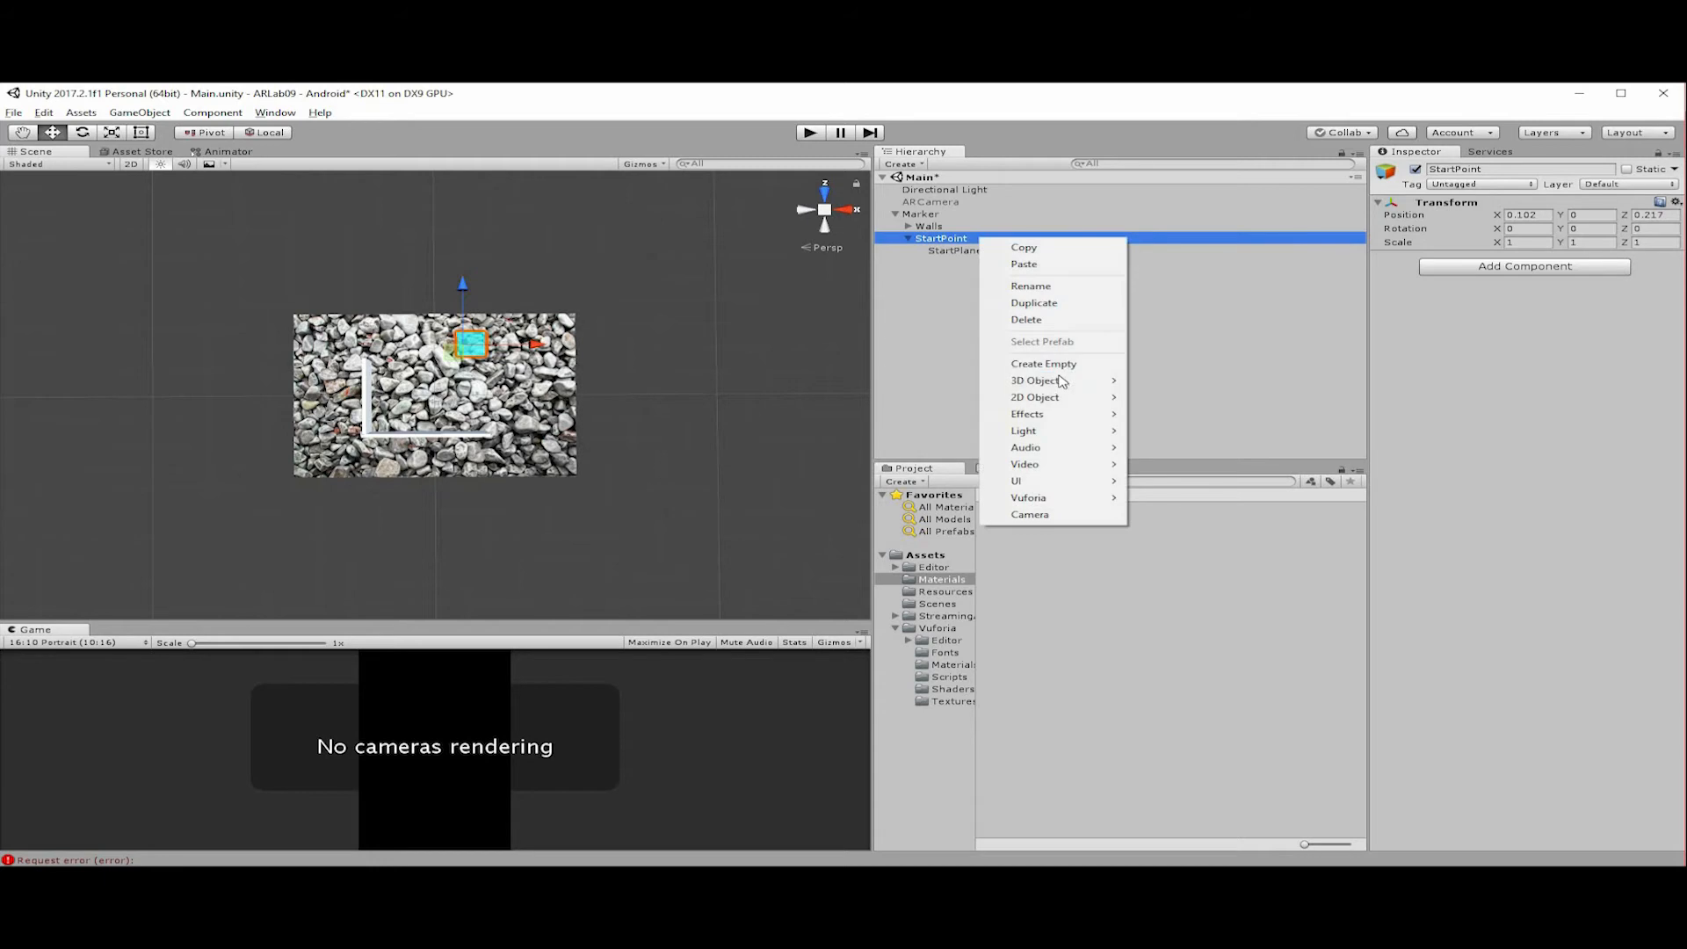
{"action": "mouse_move", "coordinate": [1054, 381]}
{"action": "left_click", "coordinate": [1178, 548]}
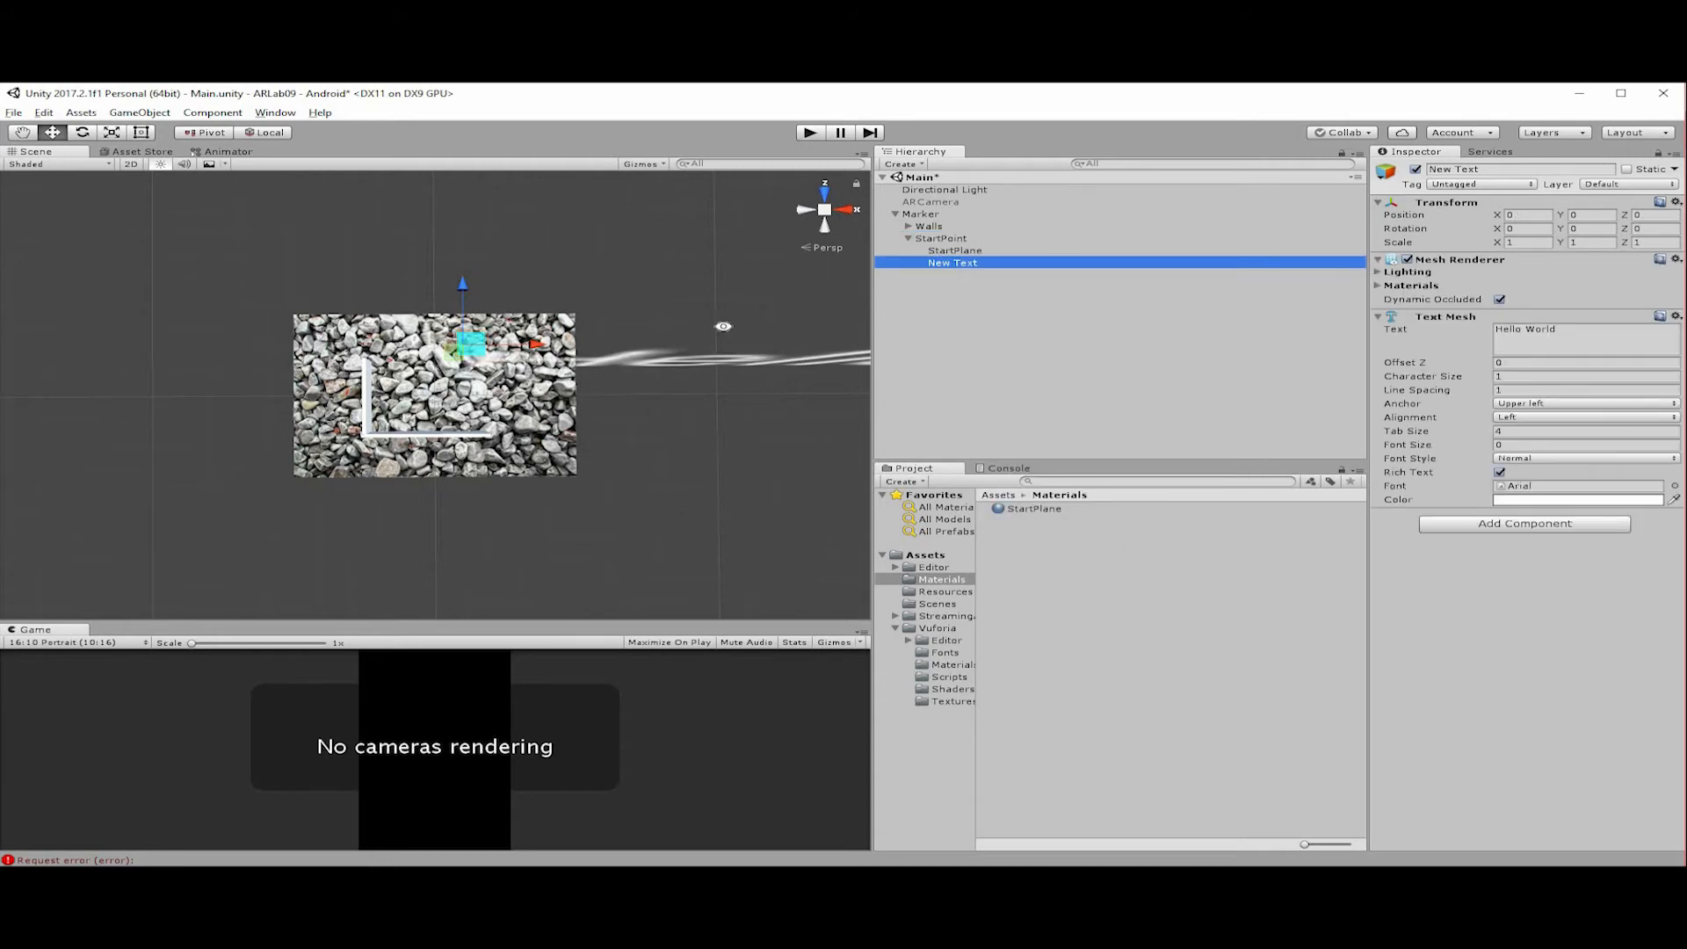
{"action": "left_click_drag", "start_coordinate": [687, 481], "coordinate": [543, 320], "text": "alt"}
{"action": "left_click_drag", "start_coordinate": [421, 388], "coordinate": [553, 392], "text": "alt"}
{"action": "middle_click_drag", "start_coordinate": [460, 421], "coordinate": [497, 325]}
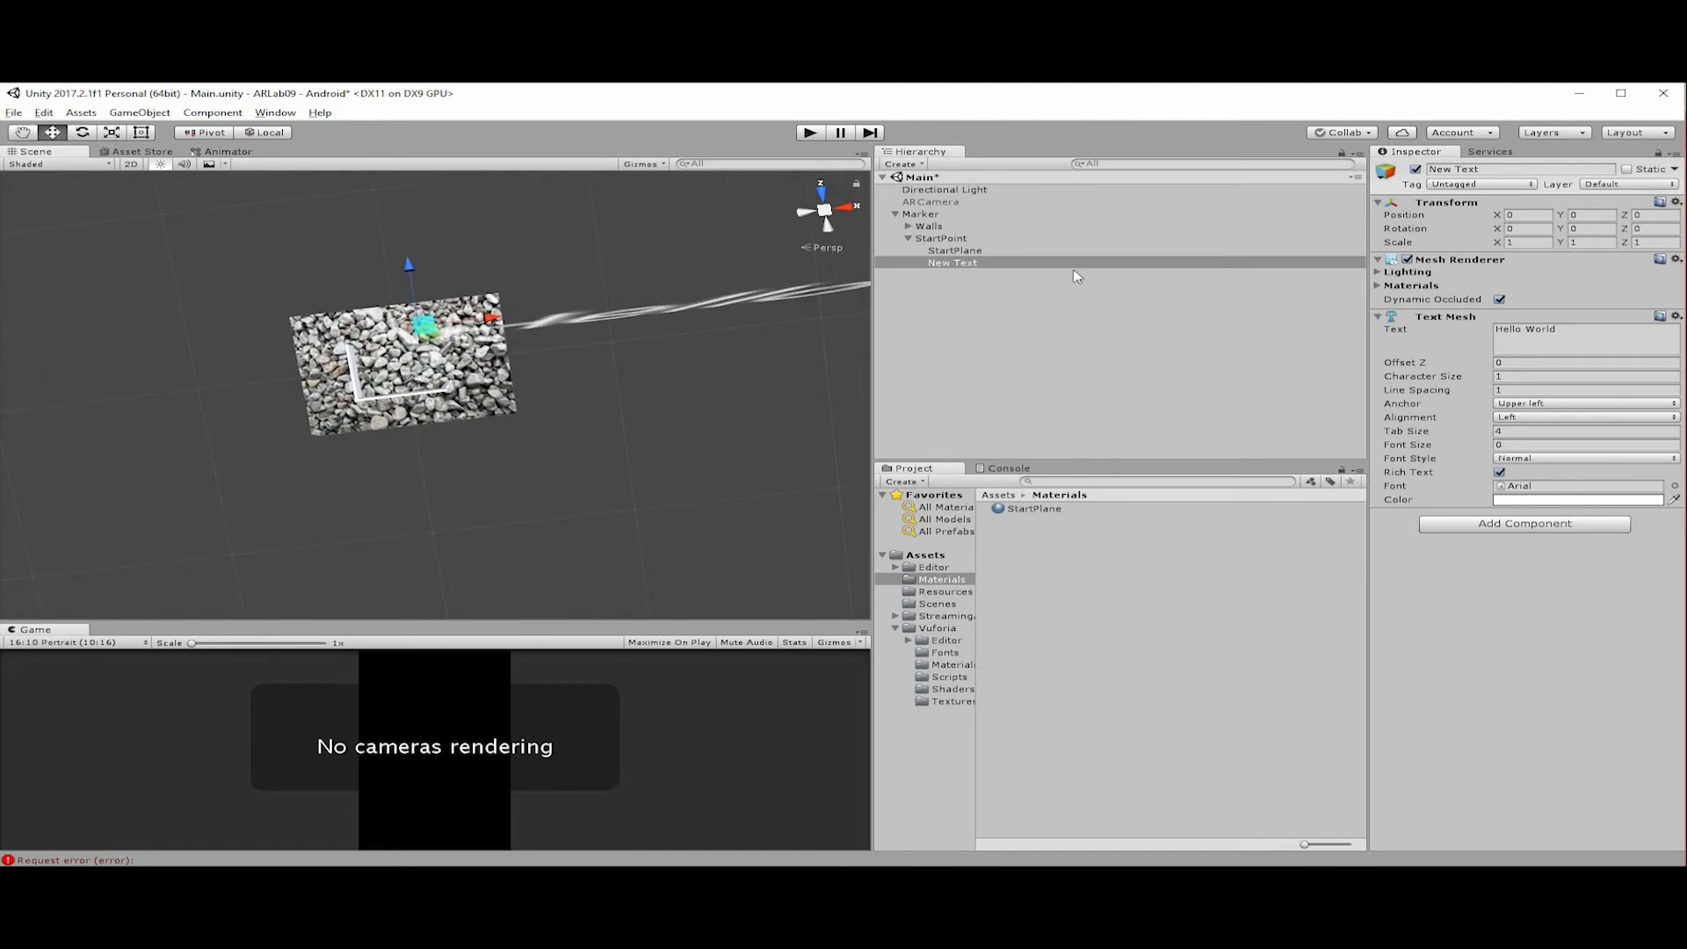
{"action": "key", "text": "F2"}
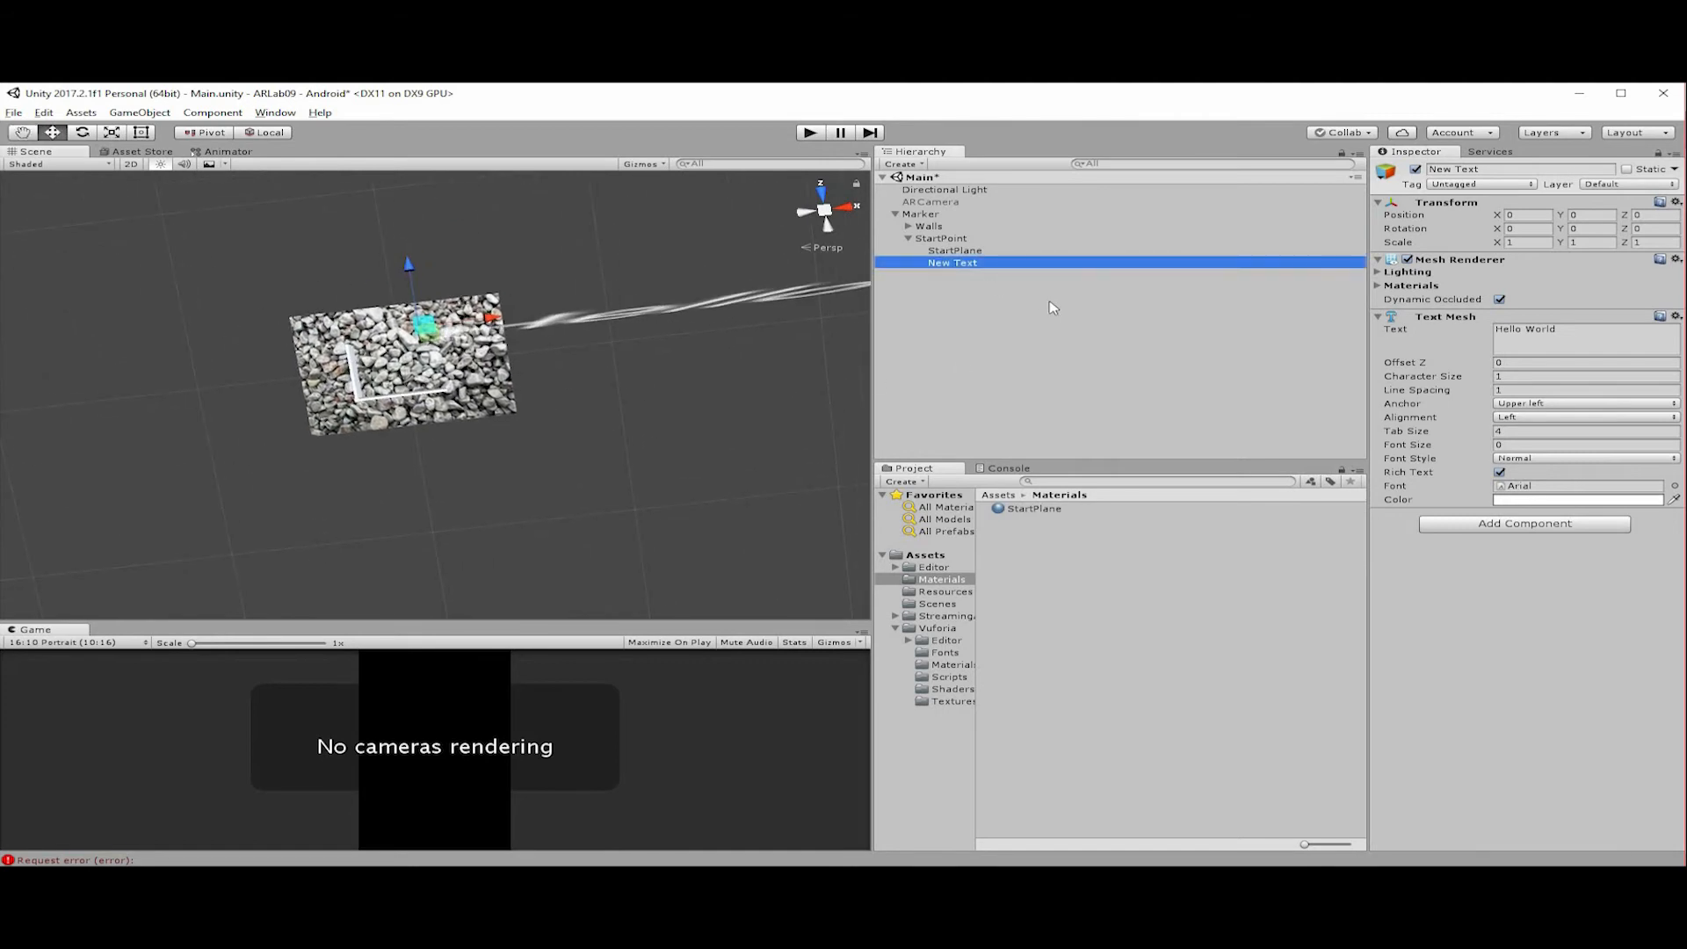
{"action": "type", "text": "StartText"}
{"action": "key", "text": "Return"}
Set StartText's X rotation to 90 so the text lies flat over the marker.
{"action": "left_click", "coordinate": [1552, 229]}
{"action": "type", "text": "90"}
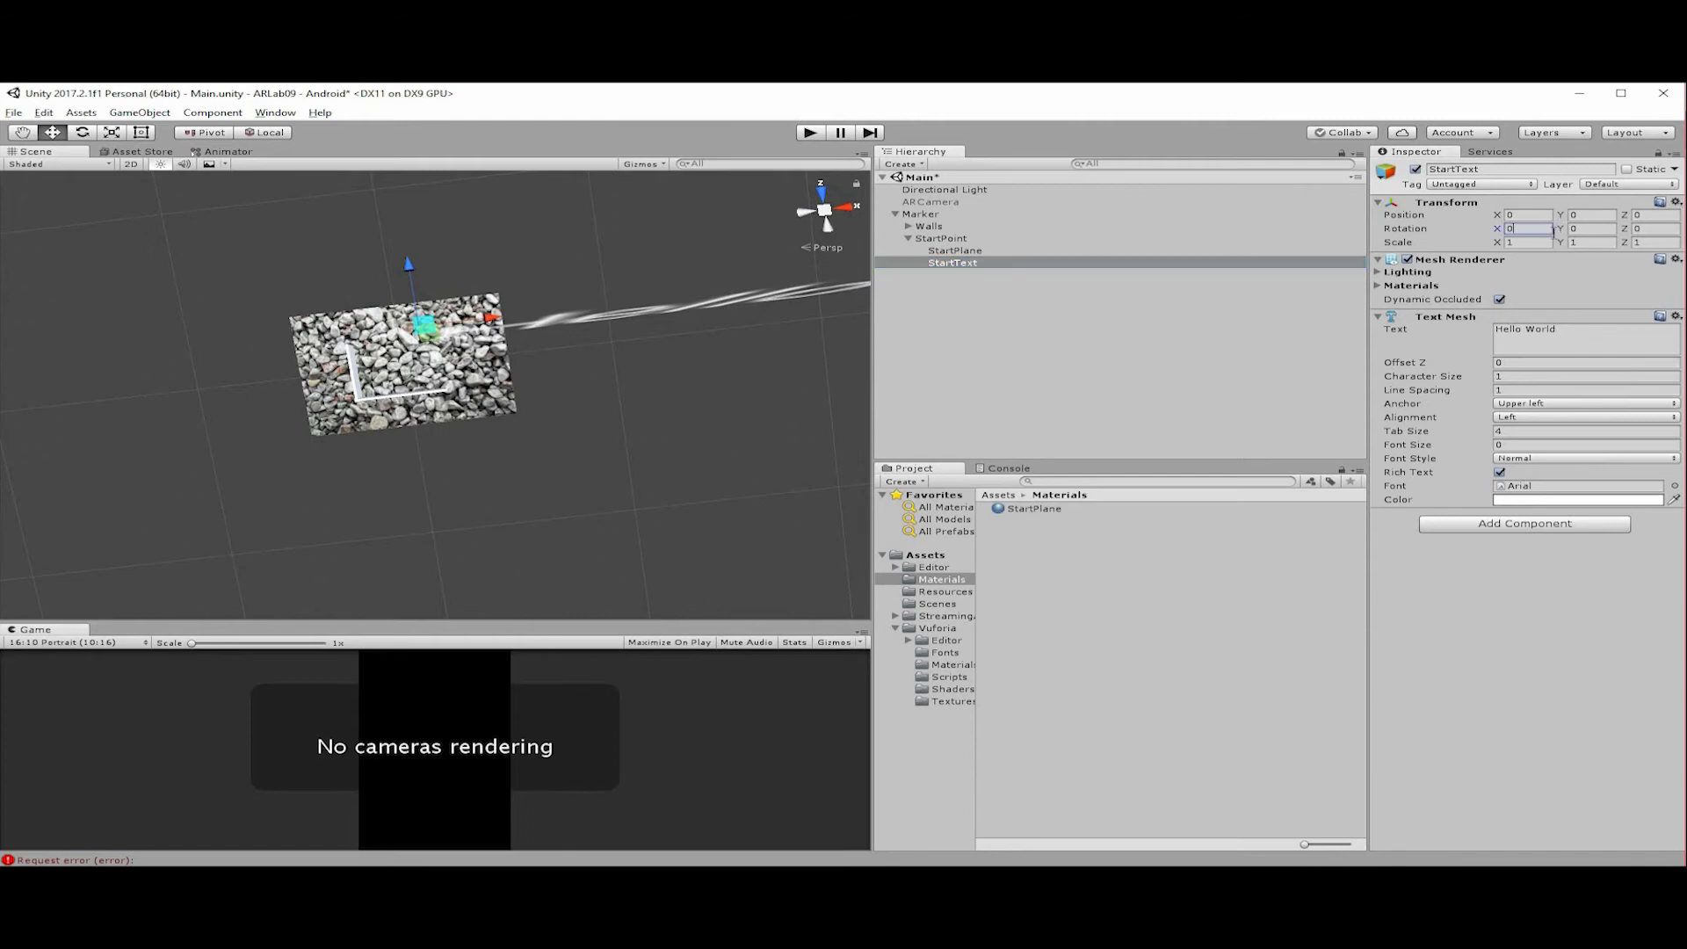
{"action": "key", "text": "Return"}
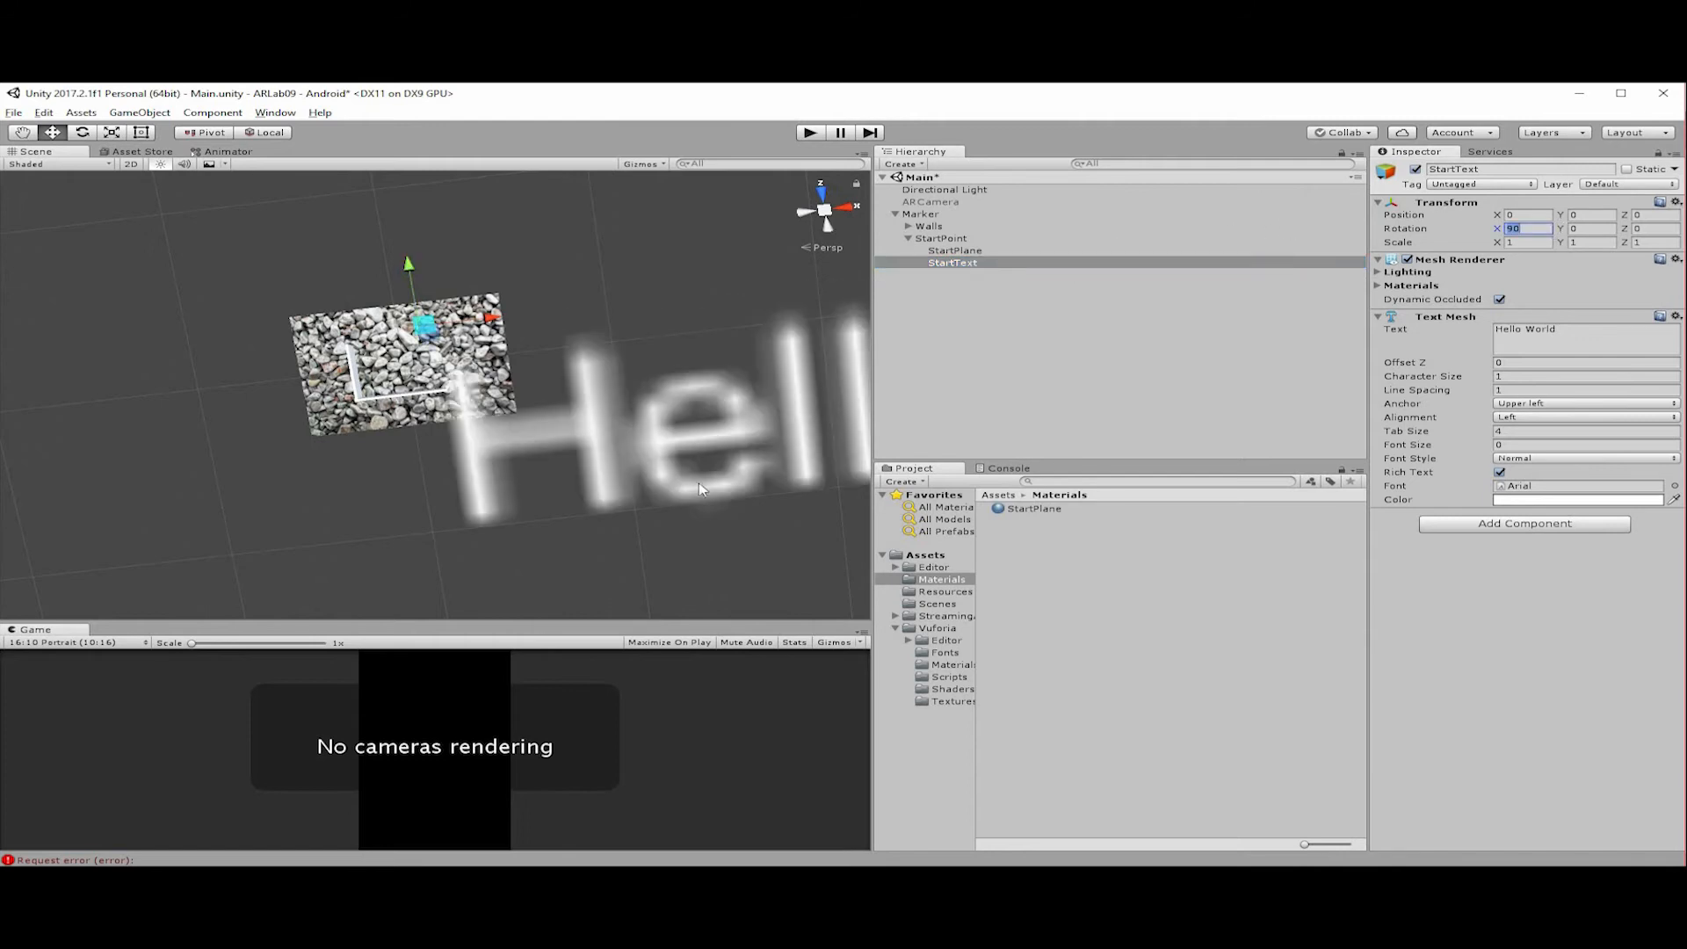
Scale StartText down to 0.01 on the X, Y and Z axes.
{"action": "scroll", "coordinate": [640, 478], "scroll_direction": "down", "scroll_amount": 4}
{"action": "scroll", "coordinate": [798, 501], "scroll_direction": "up", "scroll_amount": 10}
{"action": "left_click", "coordinate": [1538, 243]}
{"action": "type", "text": "0.01"}
{"action": "key", "text": "Tab"}
{"action": "type", "text": "0.01"}
{"action": "key", "text": "Tab"}
{"action": "type", "text": "0.01"}
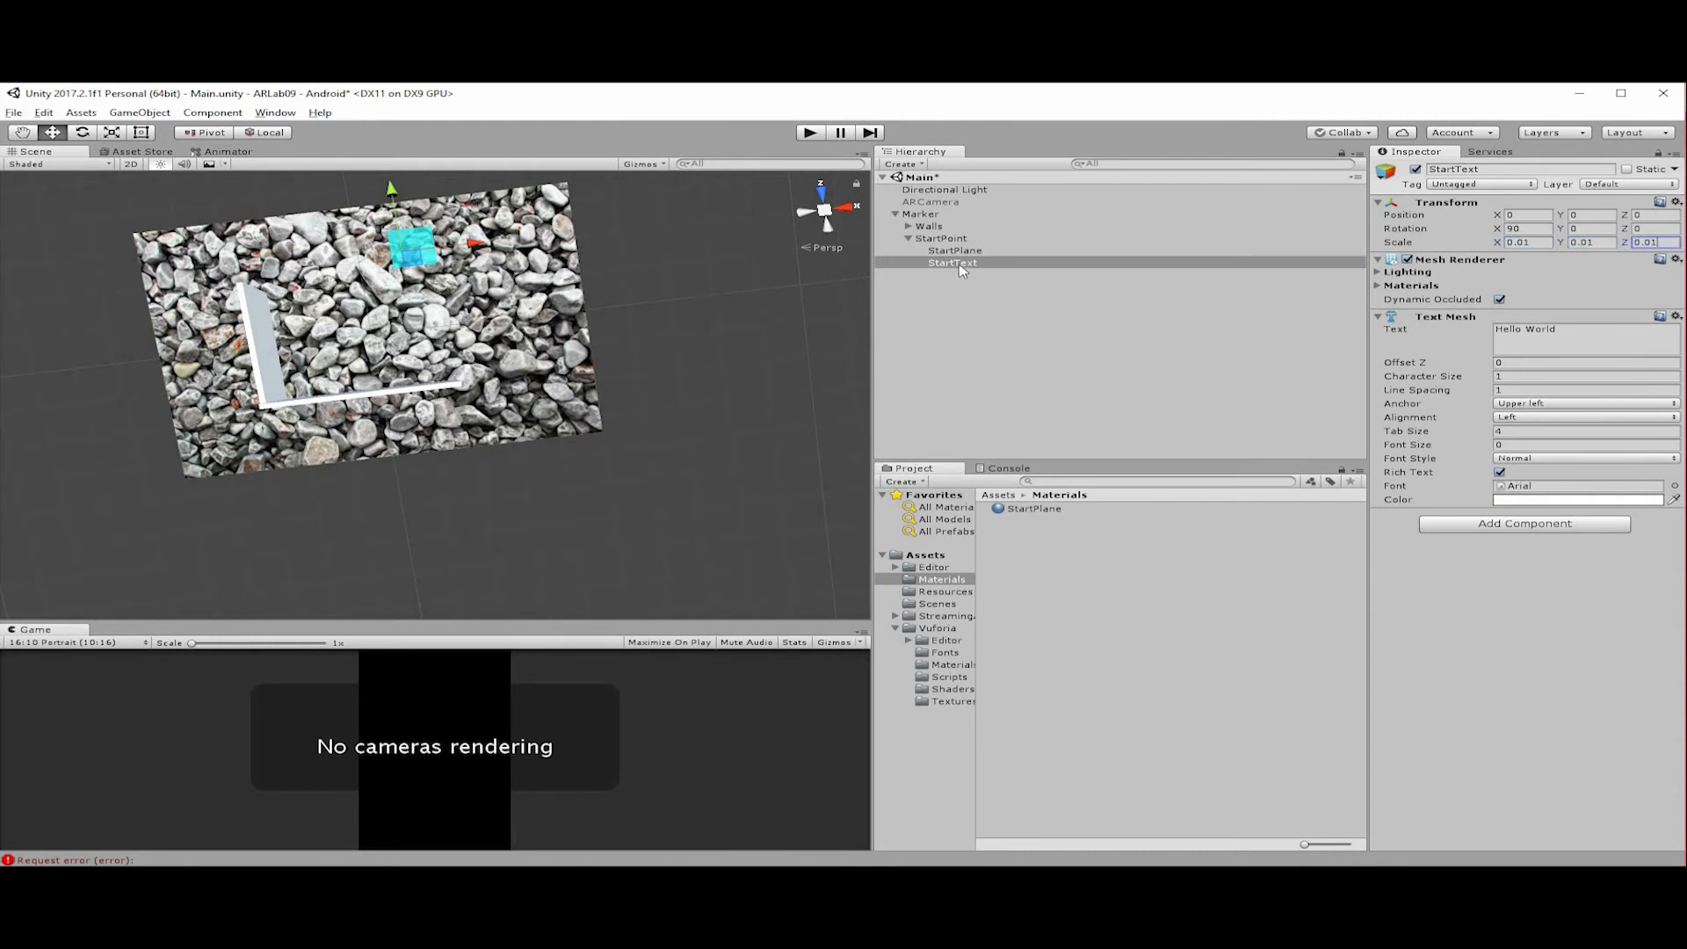
Examine how StartText sits relative to the cyan StartPlane from low viewing angles.
{"action": "double_click", "coordinate": [952, 262]}
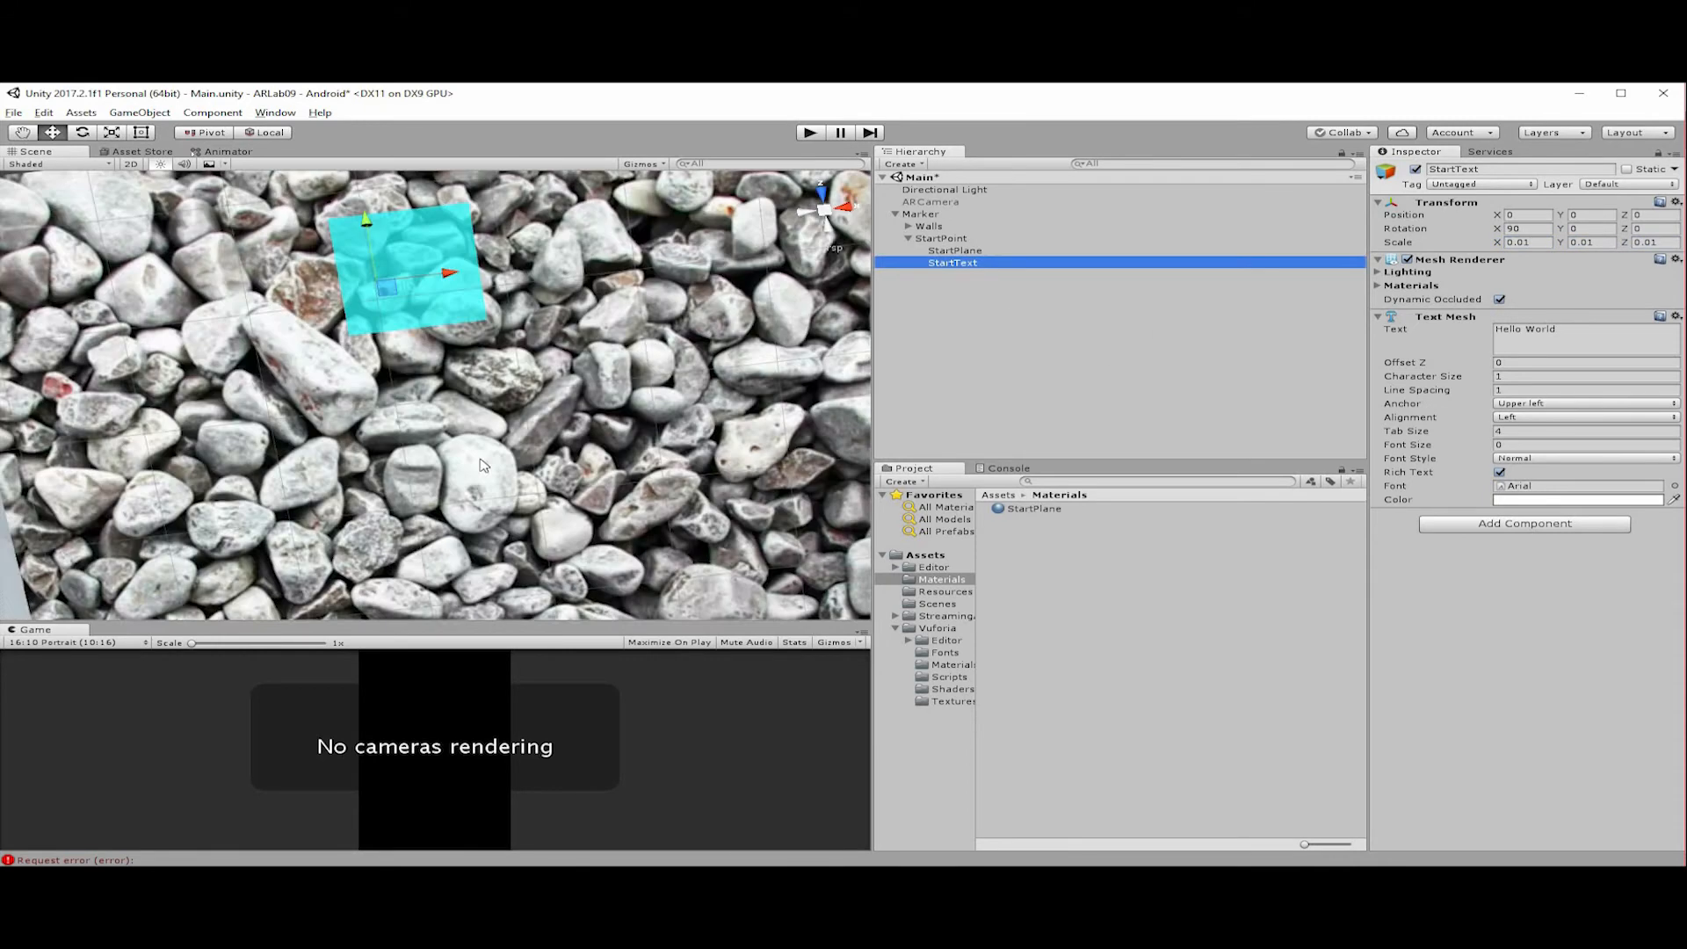
{"action": "left_click_drag", "start_coordinate": [747, 396], "coordinate": [541, 570], "text": "alt"}
{"action": "left_click_drag", "start_coordinate": [567, 364], "coordinate": [562, 304], "text": "alt"}
{"action": "left_click_drag", "start_coordinate": [580, 479], "coordinate": [672, 369], "text": "alt"}
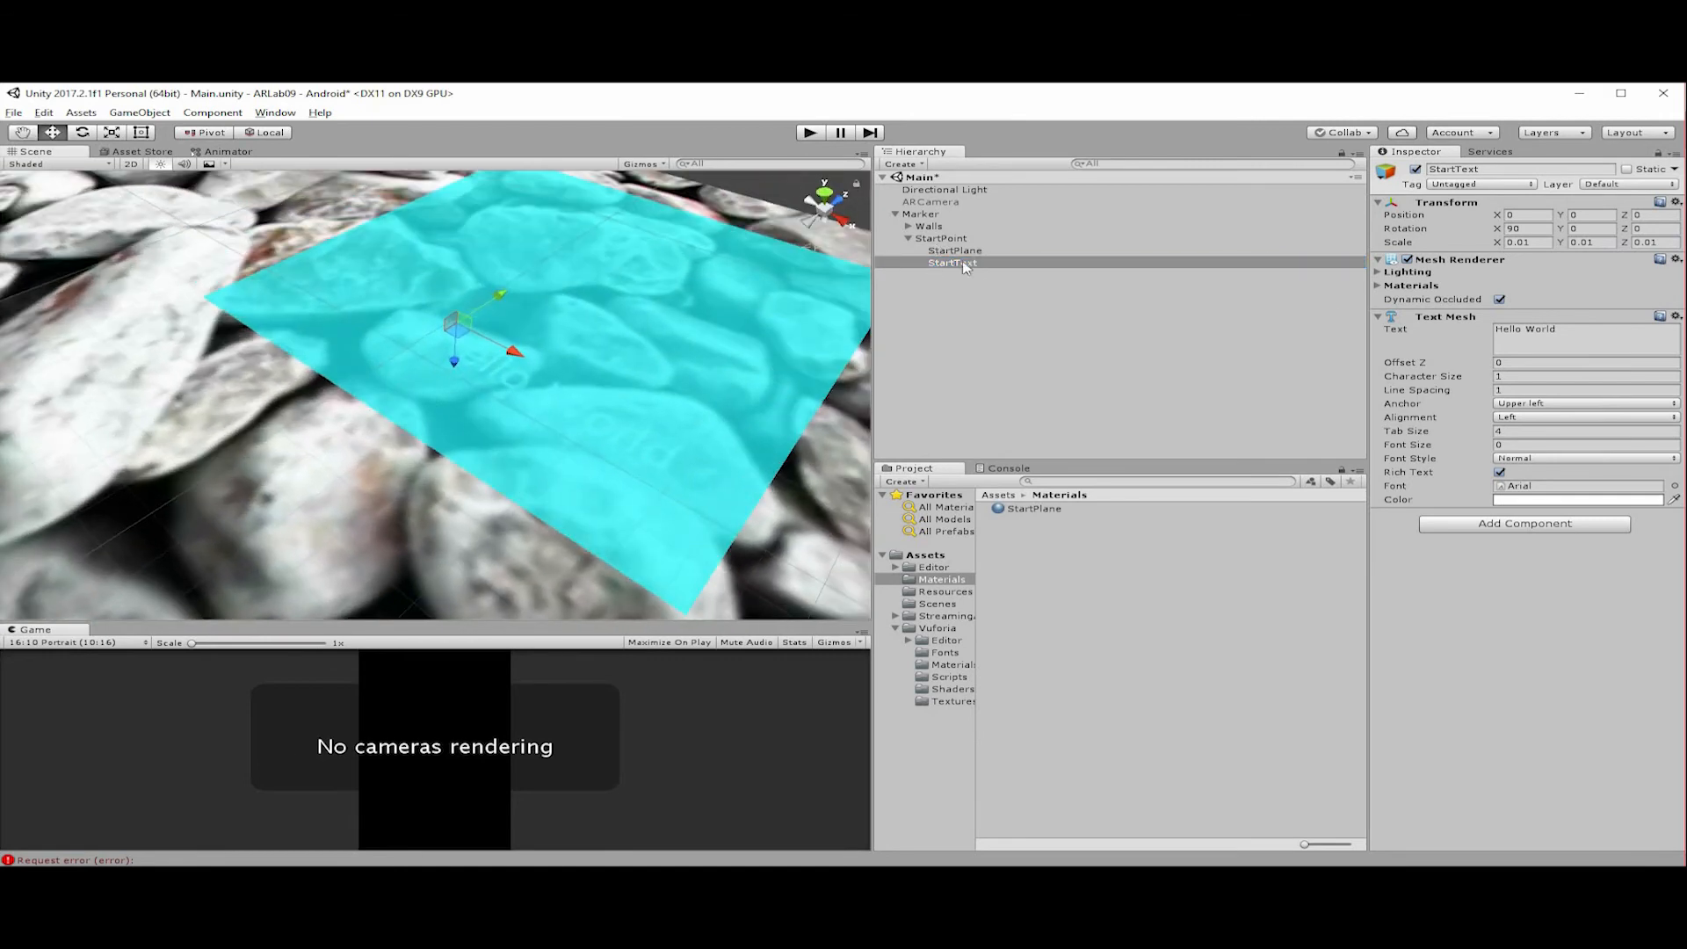
{"action": "left_click", "coordinate": [938, 239]}
{"action": "left_click", "coordinate": [945, 266]}
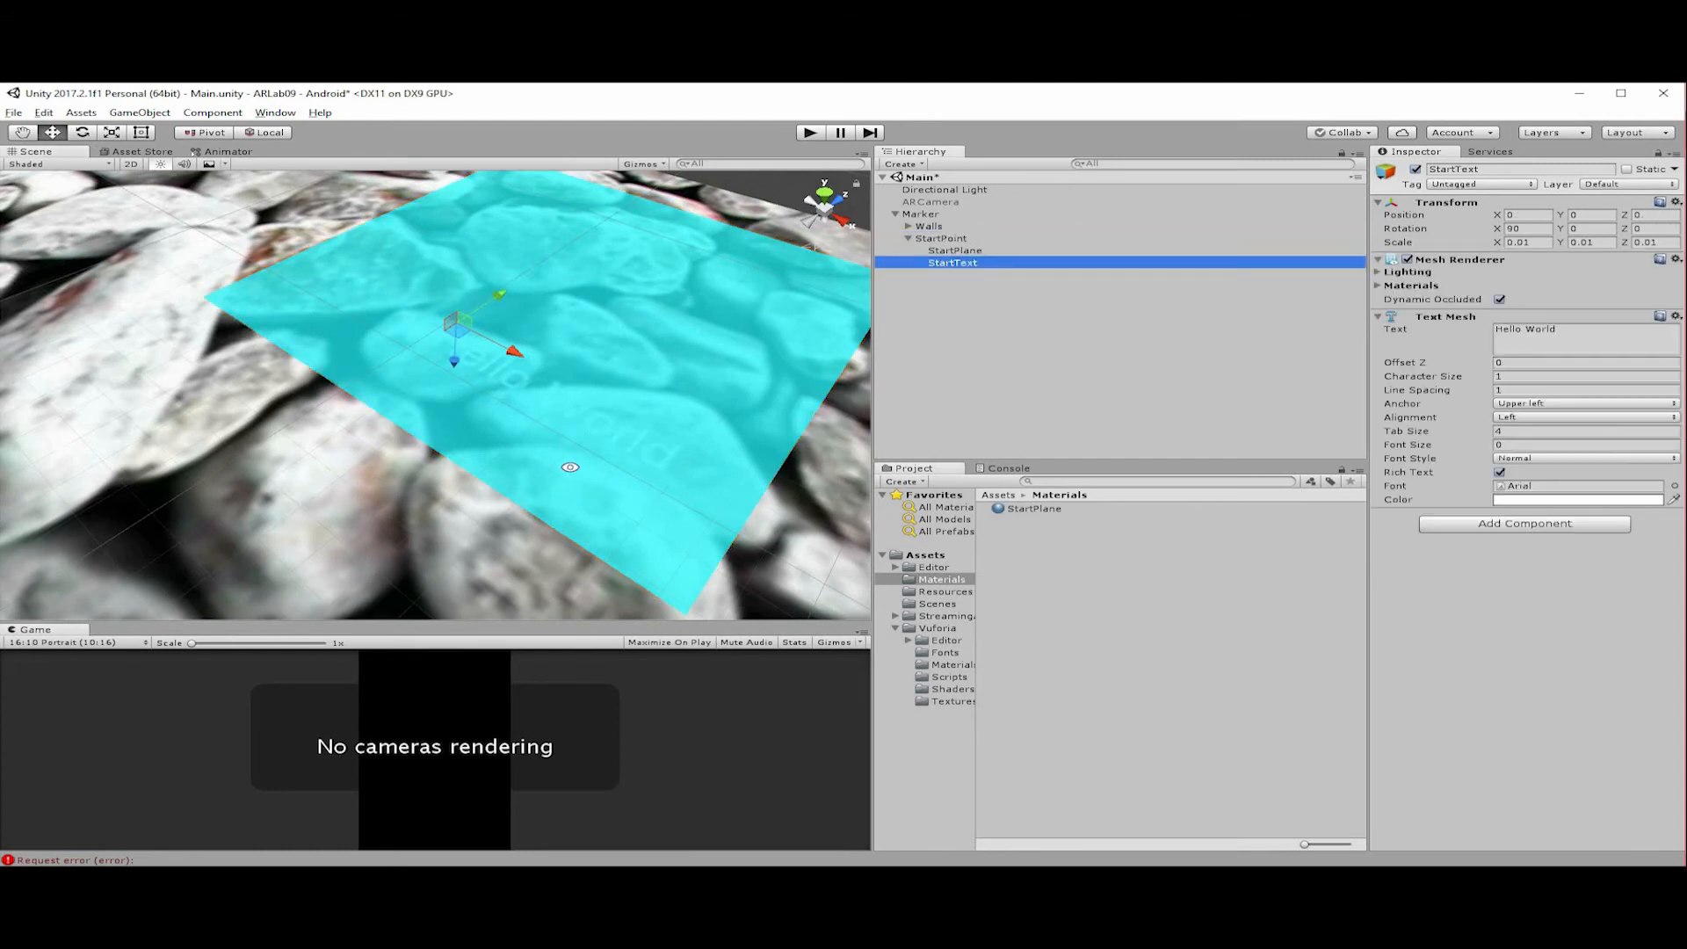
{"action": "left_click_drag", "start_coordinate": [527, 352], "coordinate": [571, 264], "text": "alt"}
{"action": "left_click_drag", "start_coordinate": [628, 374], "coordinate": [567, 400], "text": "alt"}
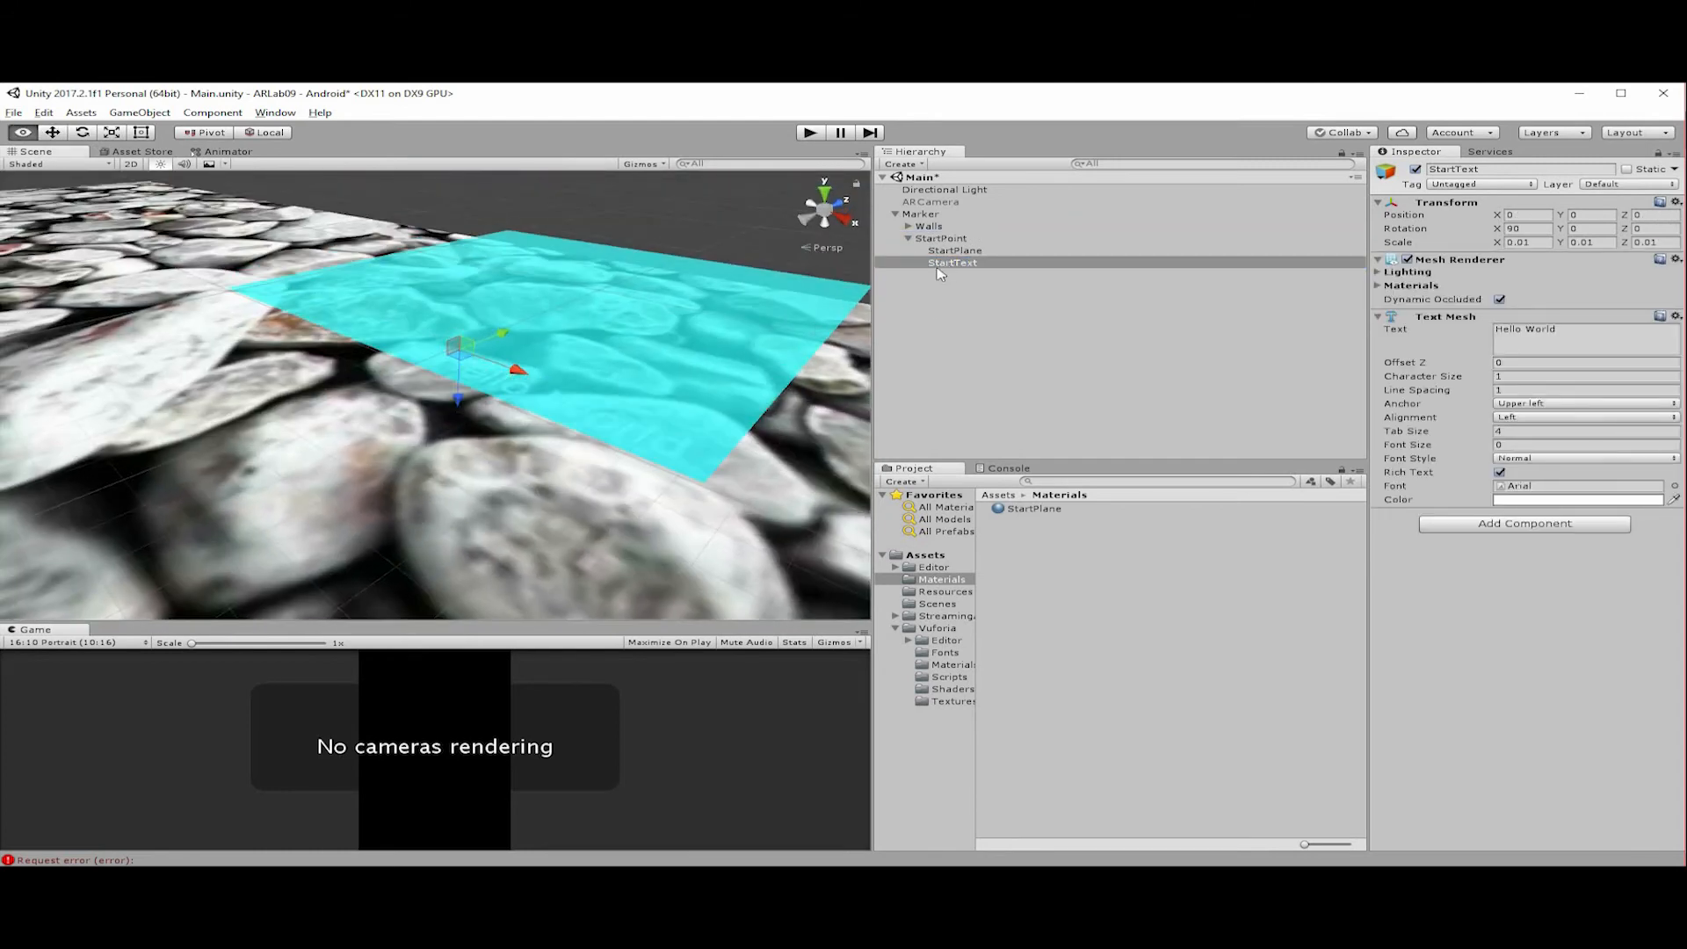
{"action": "left_click", "coordinate": [946, 263]}
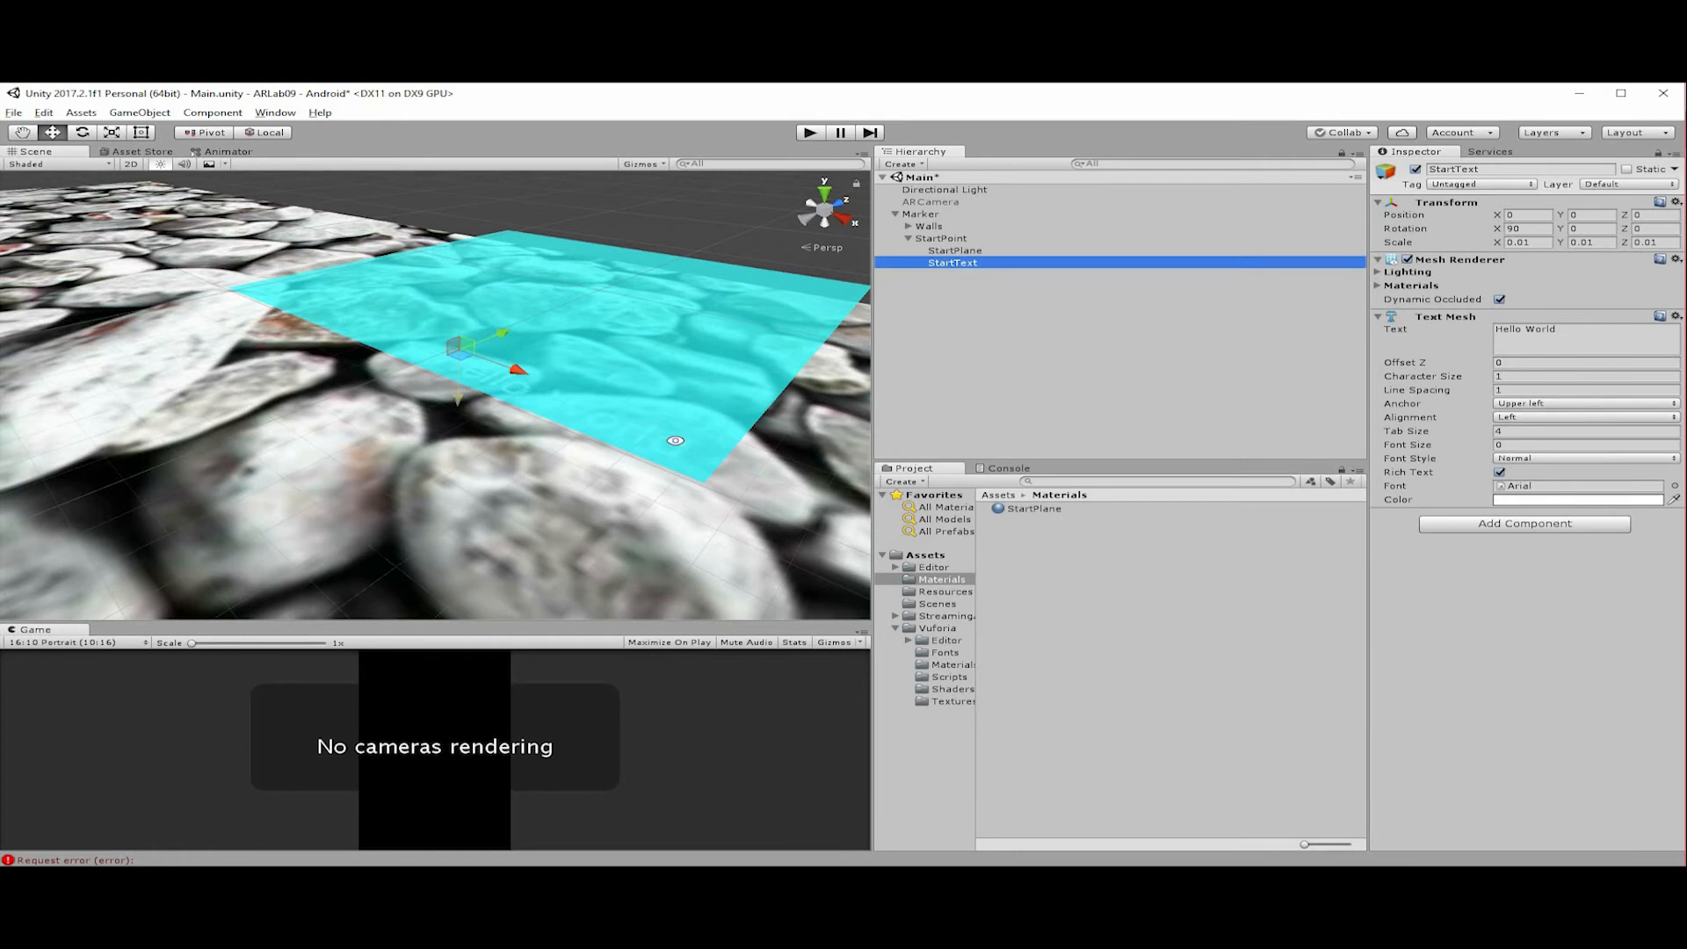
{"action": "left_click_drag", "start_coordinate": [583, 354], "coordinate": [508, 378], "text": "alt"}
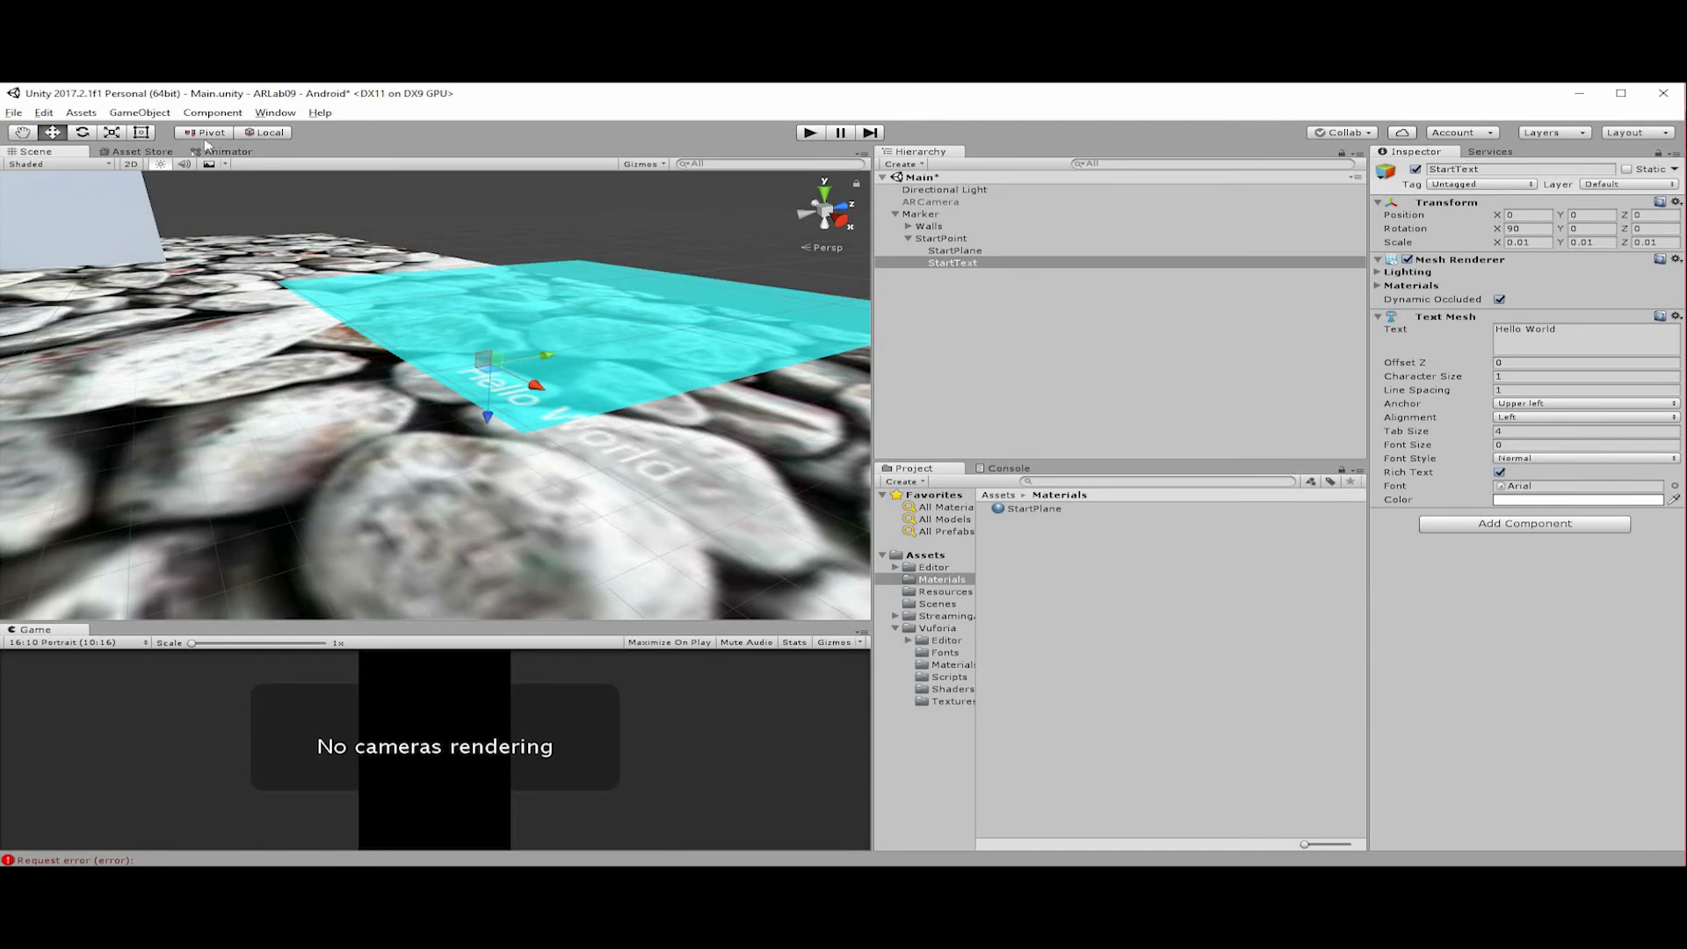
Switch the move handle to global orientation and raise StartText above StartPlane to a Y position of about 0.0286.
{"action": "left_click", "coordinate": [266, 132]}
{"action": "left_click_drag", "start_coordinate": [606, 382], "coordinate": [543, 412], "text": "alt"}
{"action": "left_click_drag", "start_coordinate": [472, 280], "coordinate": [494, 220], "text": "alt"}
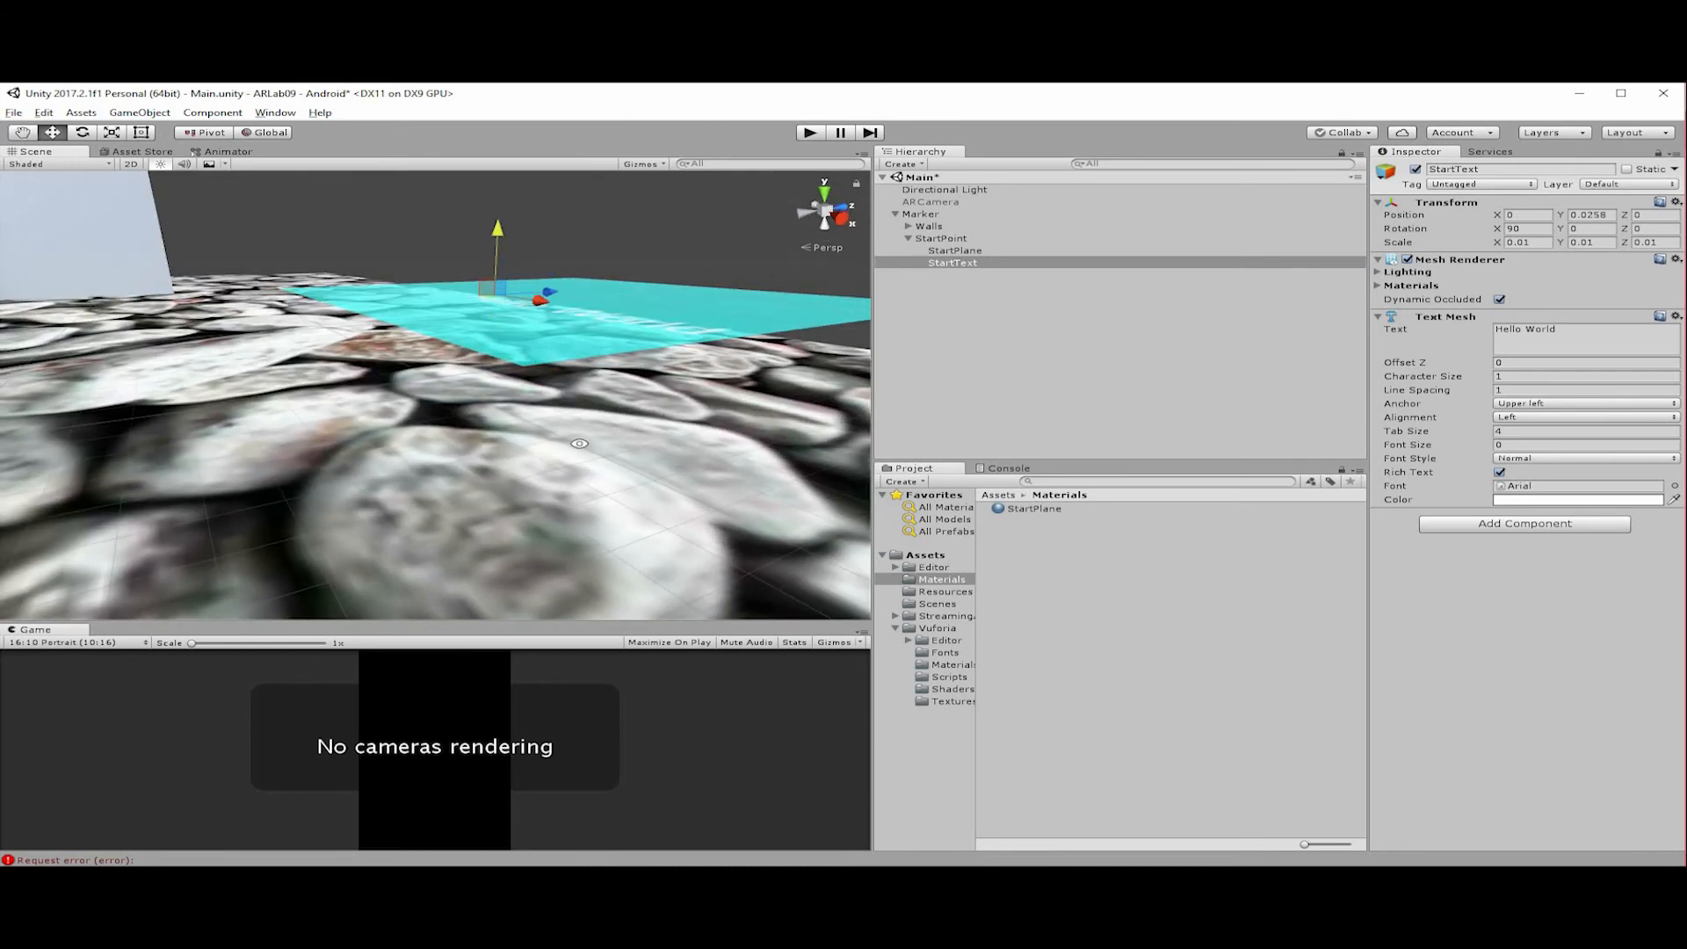
{"action": "left_click_drag", "start_coordinate": [526, 419], "coordinate": [562, 391], "text": "alt"}
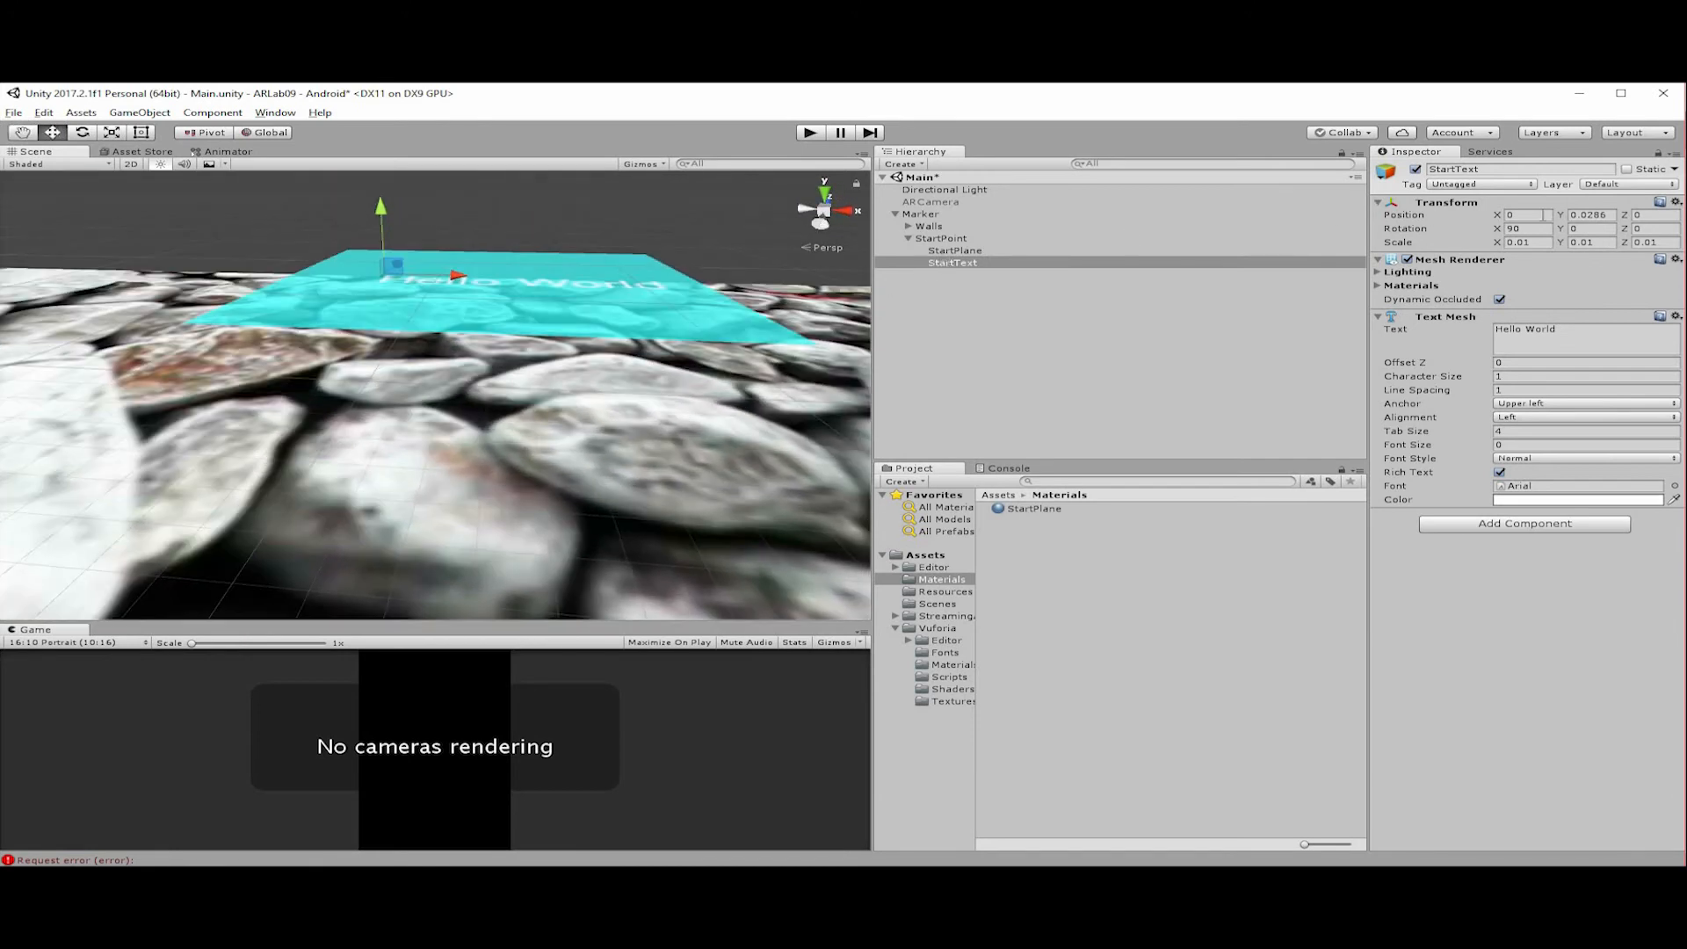
{"action": "left_click", "coordinate": [955, 251]}
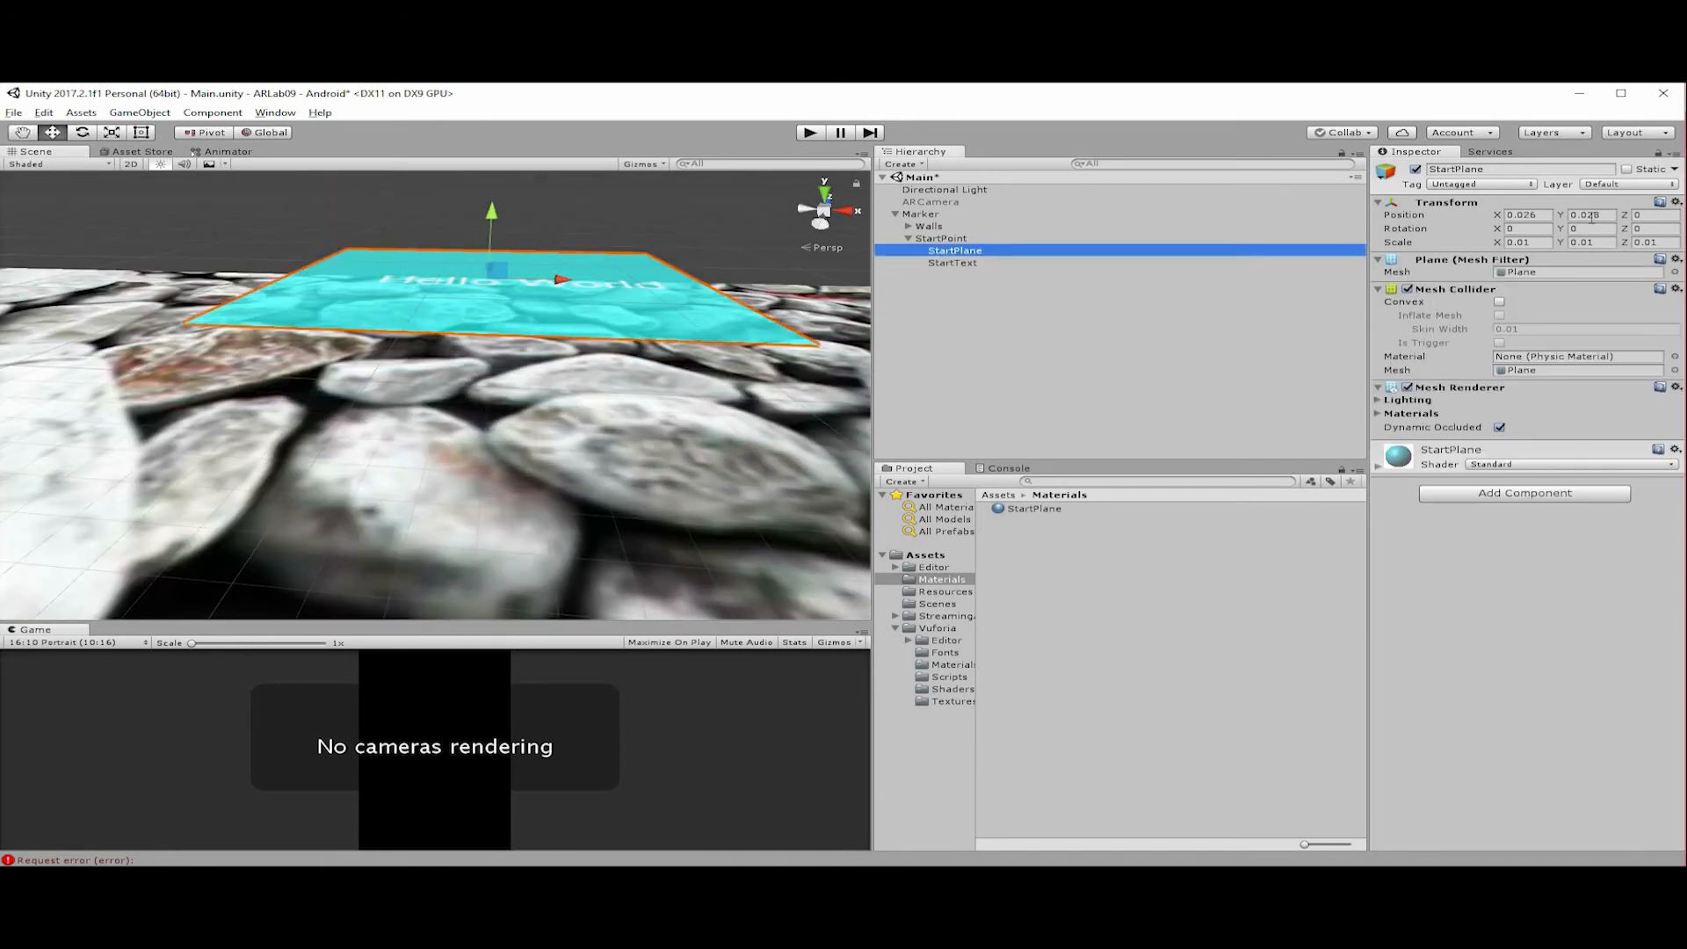
{"action": "left_click", "coordinate": [984, 264]}
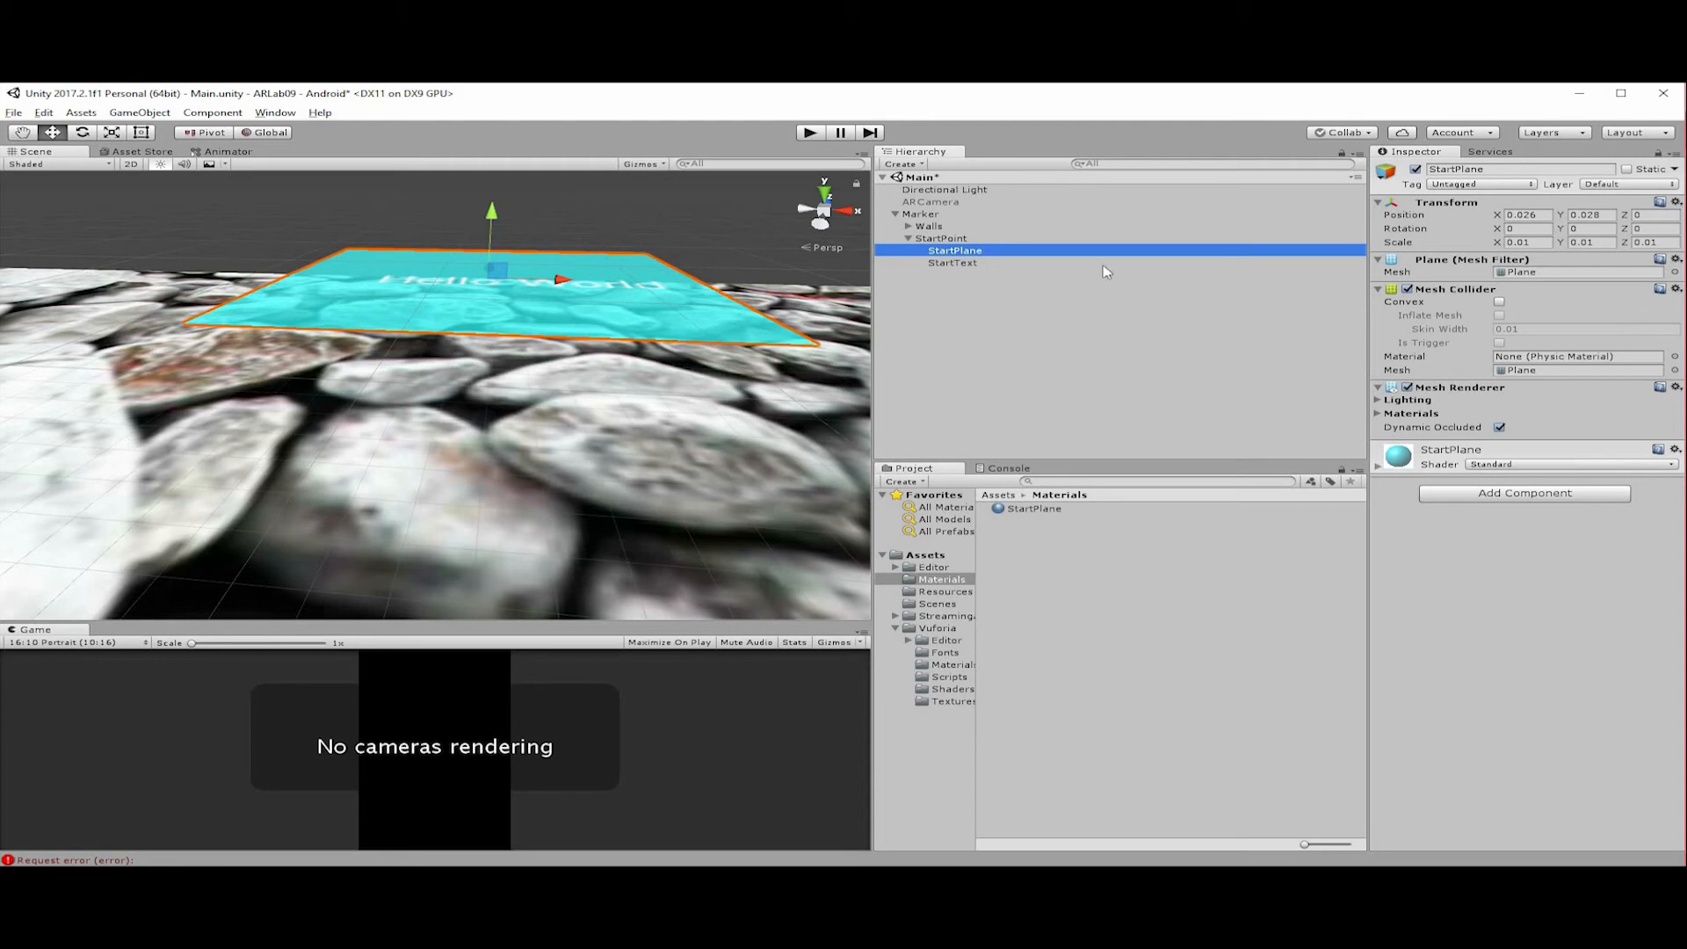
{"action": "left_click", "coordinate": [1601, 214]}
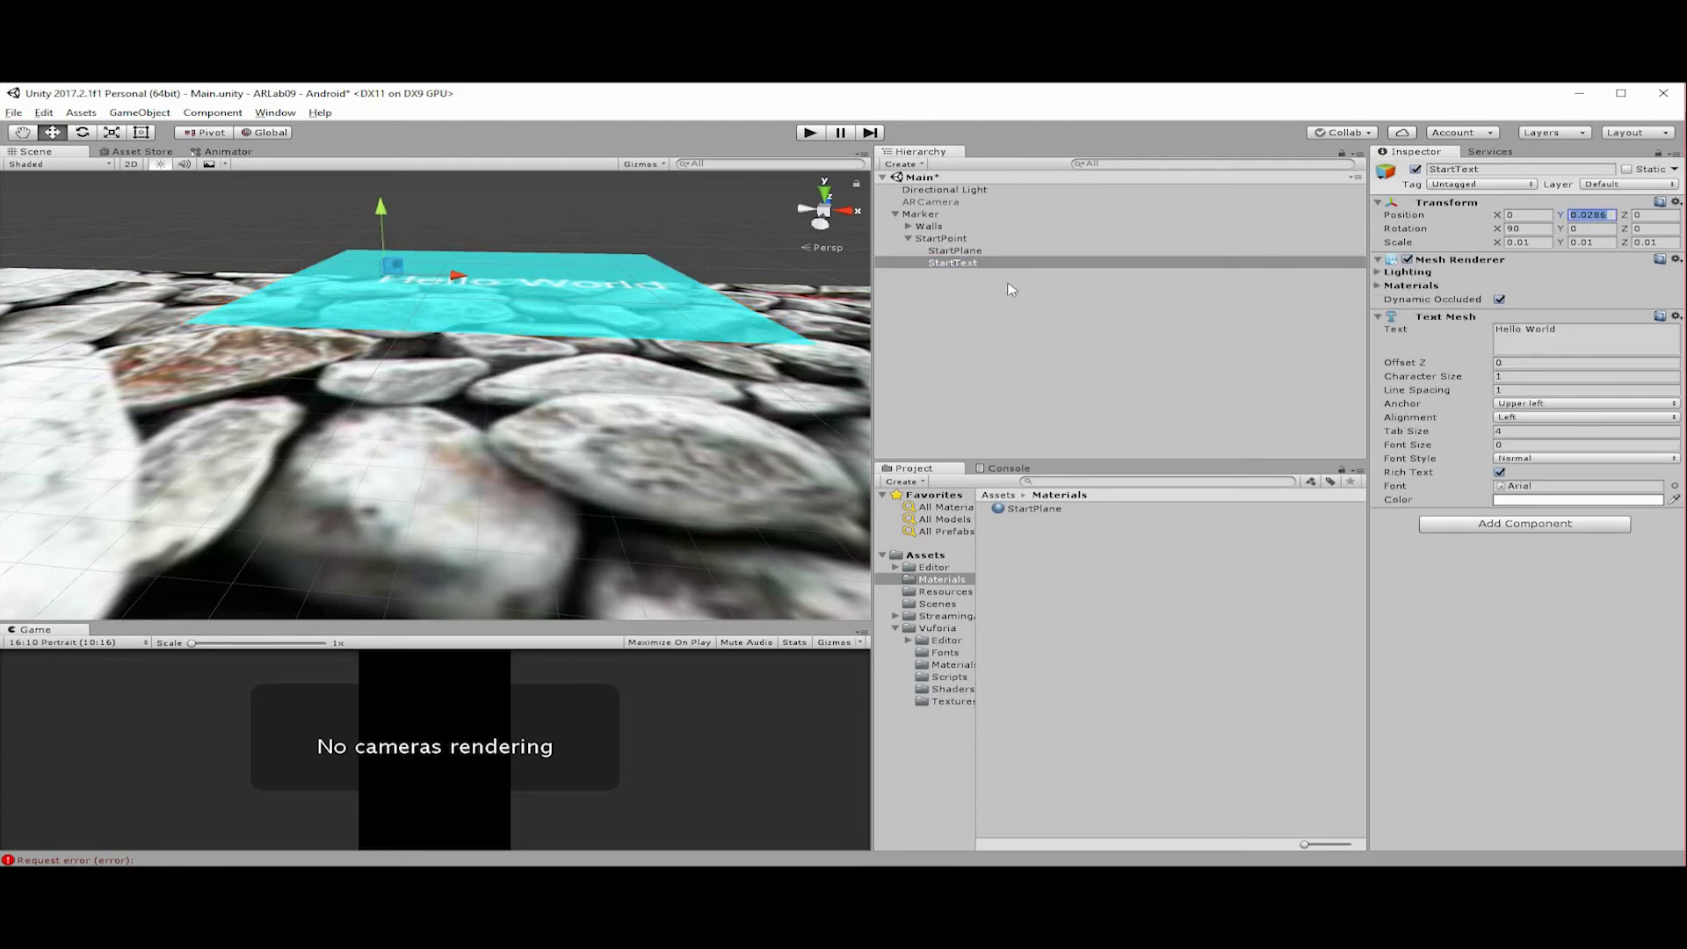
Replace StartText's displayed text with "Start".
{"action": "left_click_drag", "start_coordinate": [814, 189], "coordinate": [830, 202], "text": "alt"}
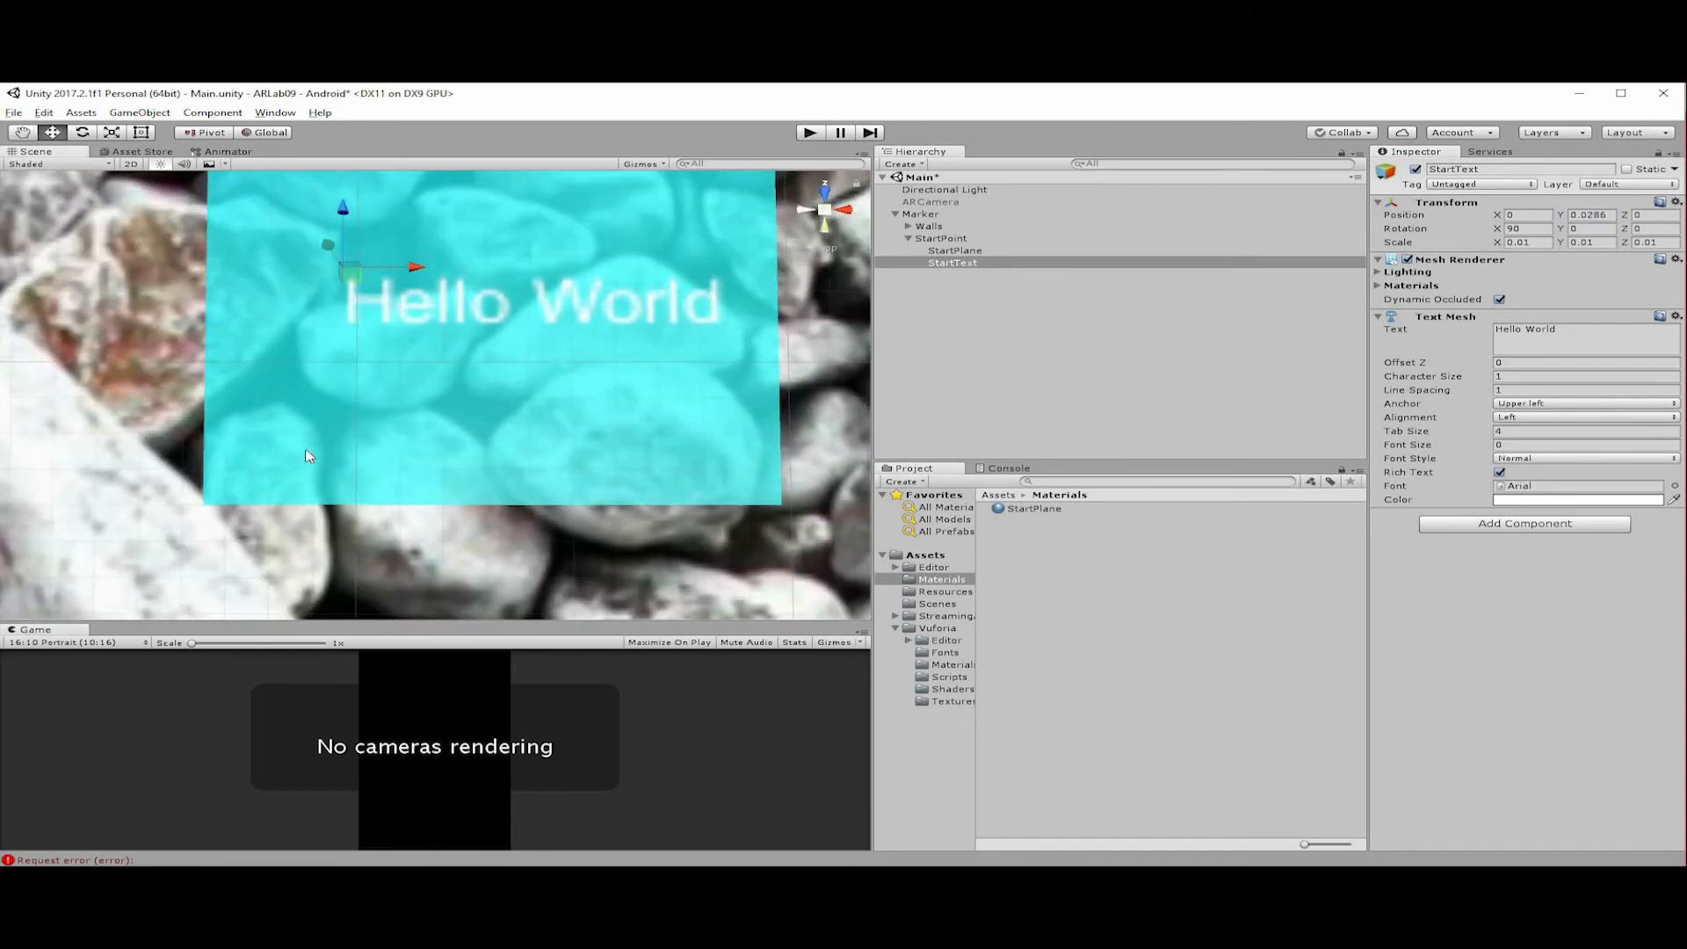
{"action": "scroll", "coordinate": [378, 457], "scroll_direction": "down", "scroll_amount": 15}
{"action": "scroll", "coordinate": [591, 418], "scroll_direction": "up", "scroll_amount": 15}
{"action": "middle_click_drag", "start_coordinate": [591, 424], "coordinate": [591, 384]}
{"action": "scroll", "coordinate": [590, 384], "scroll_direction": "down", "scroll_amount": 12}
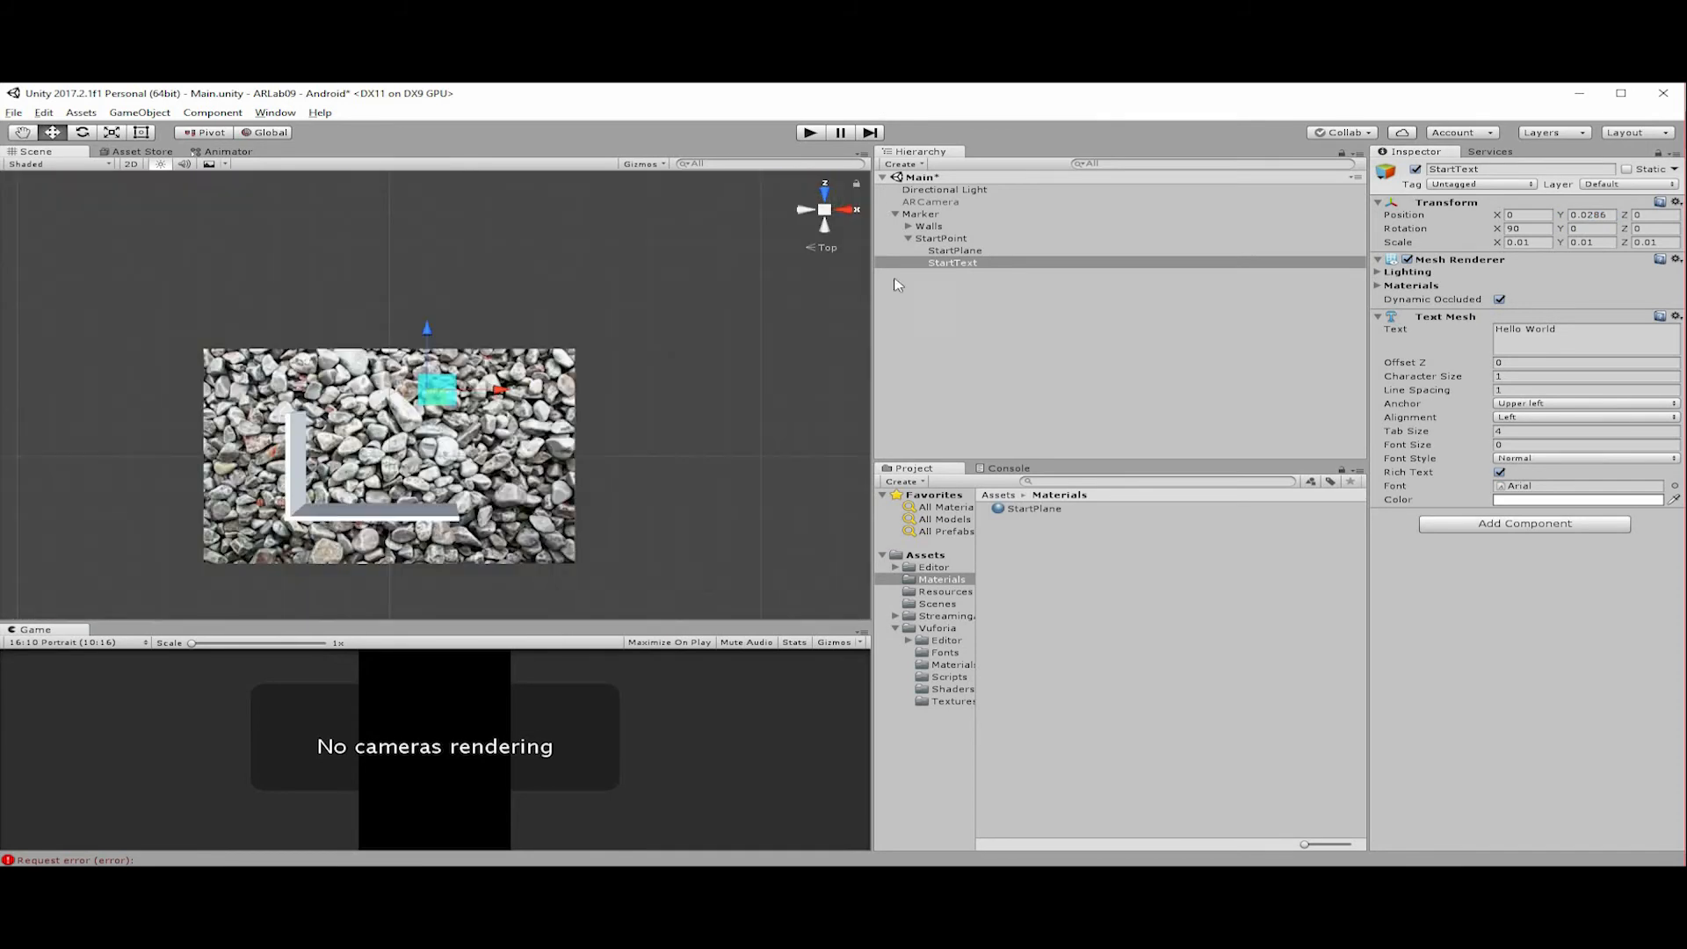
{"action": "double_click", "coordinate": [964, 265]}
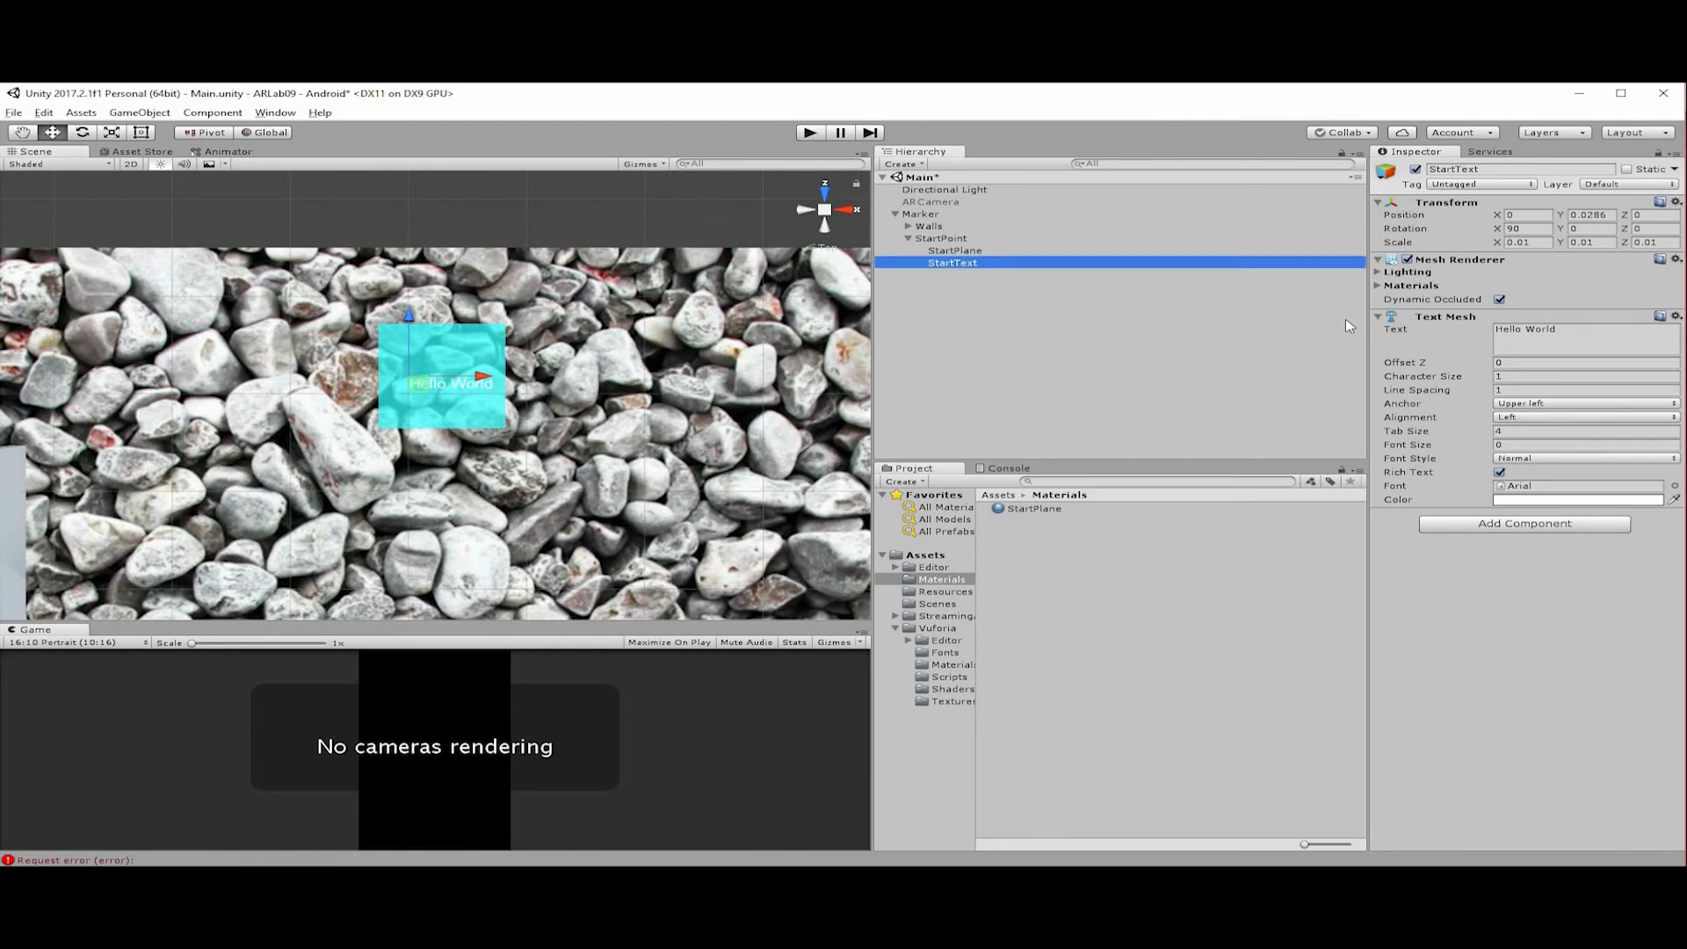
{"action": "left_click", "coordinate": [1547, 332]}
{"action": "type", "text": "Start"}
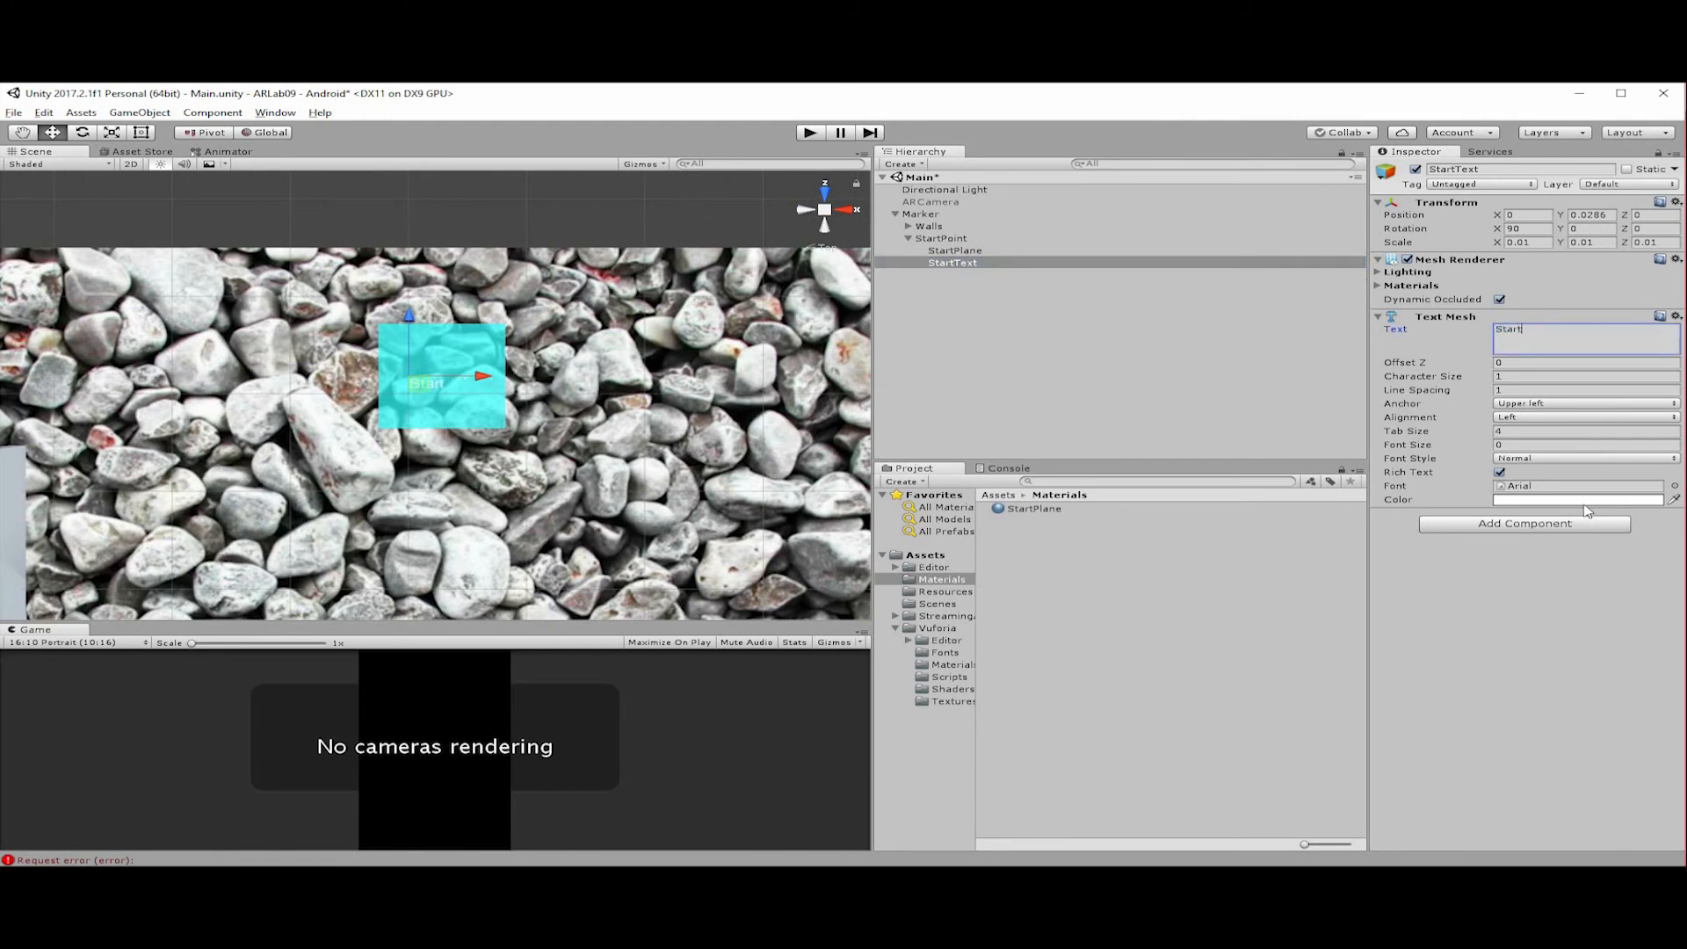
Set StartText's text color to red.
{"action": "left_click", "coordinate": [1582, 500]}
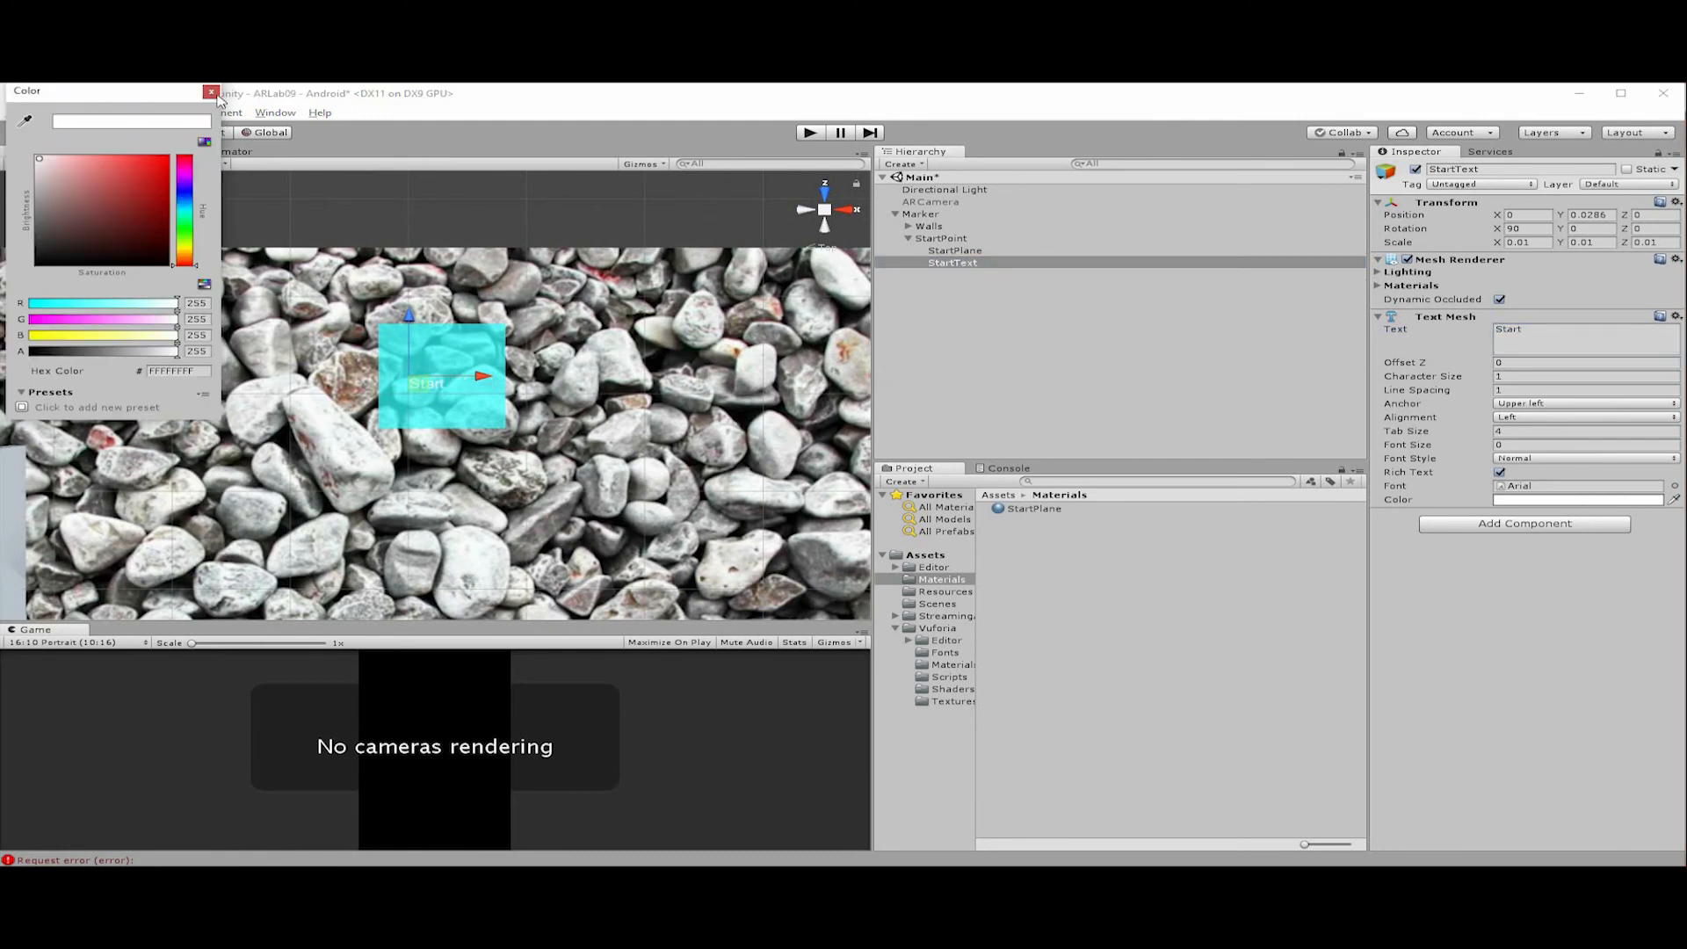
{"action": "left_click_drag", "start_coordinate": [135, 184], "coordinate": [209, 97]}
{"action": "left_click", "coordinate": [211, 93]}
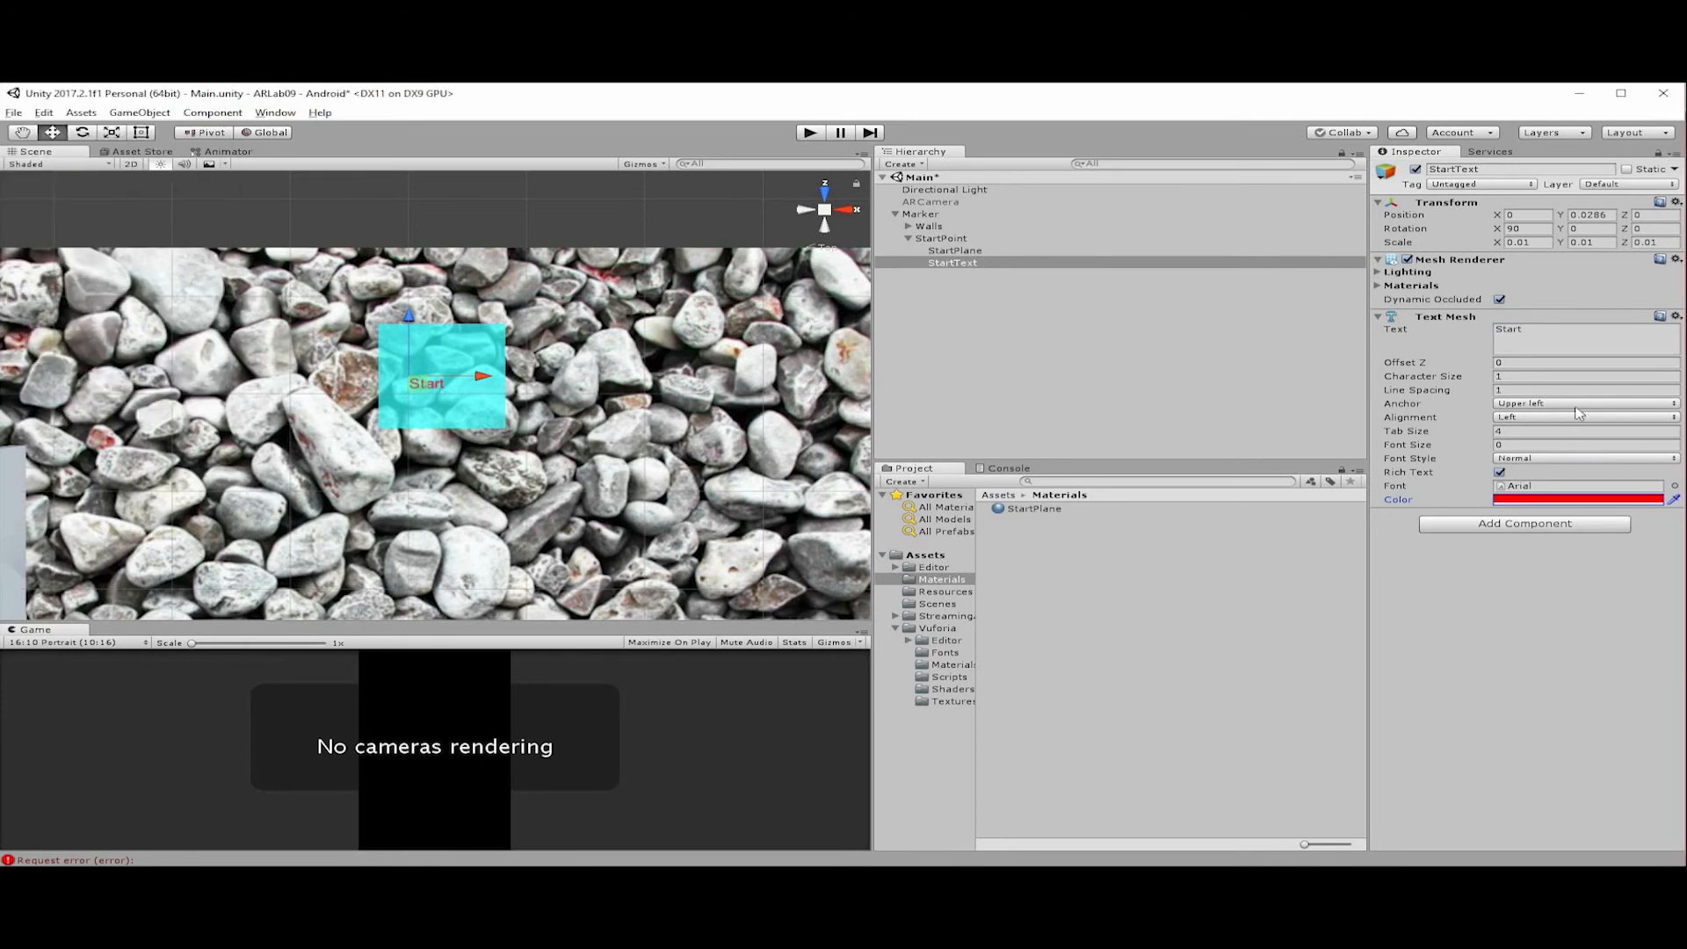
{"action": "left_click", "coordinate": [1562, 405]}
{"action": "left_click", "coordinate": [1654, 430]}
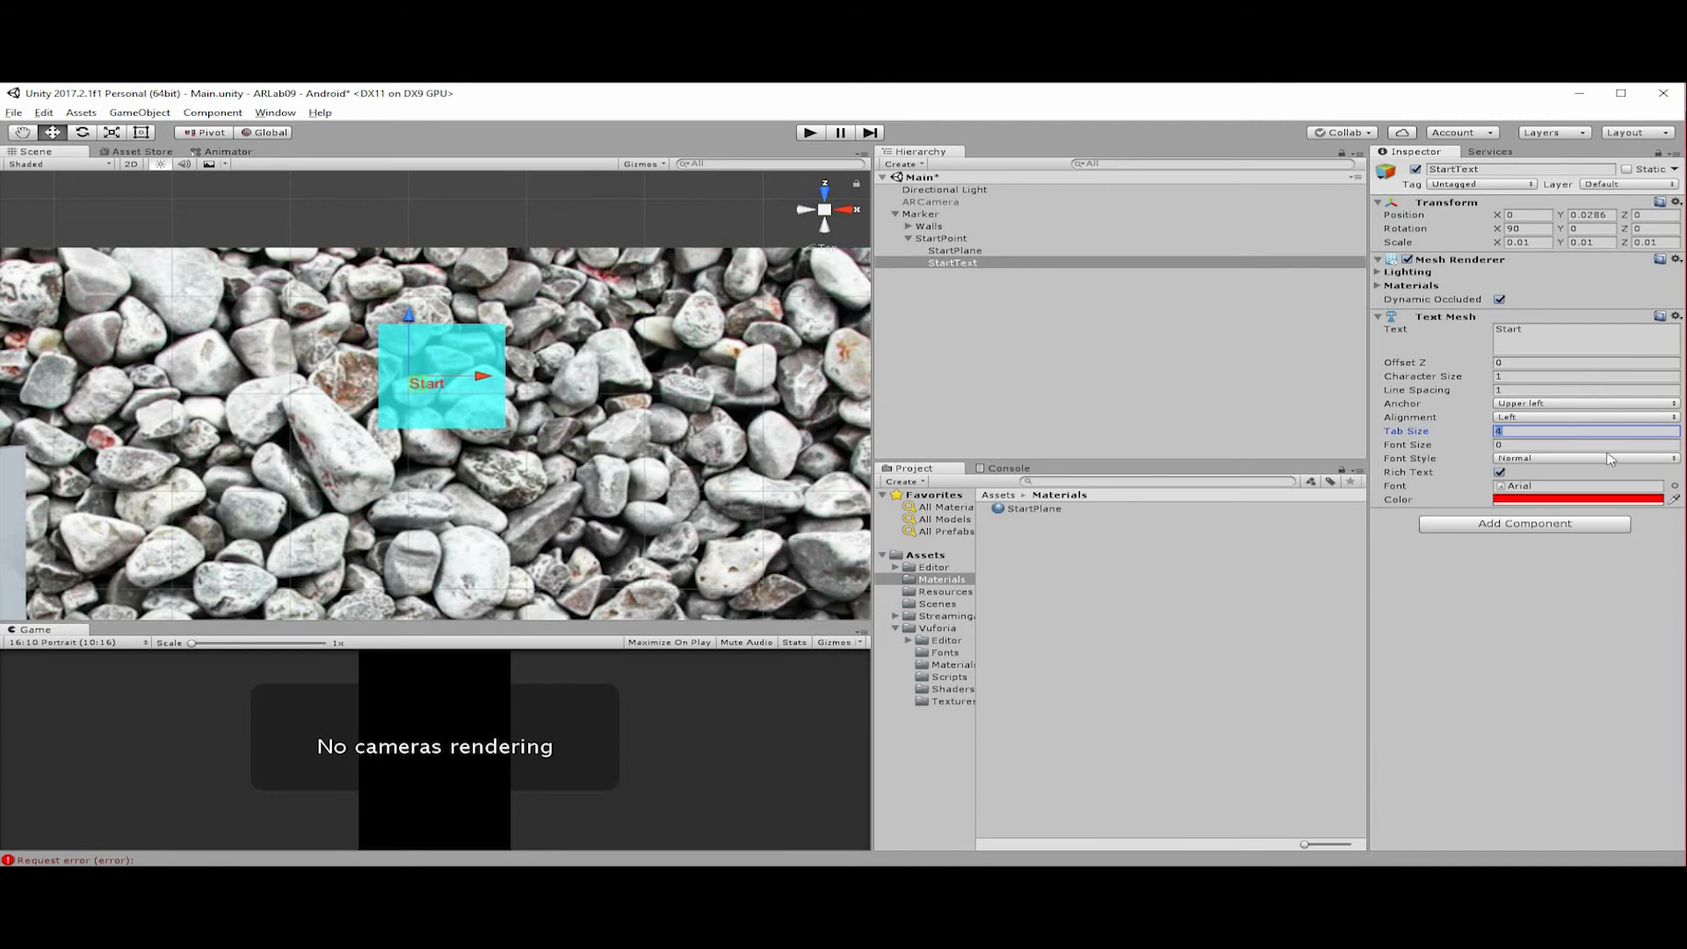
Duplicate the StartPoint object under Marker and rename the copy EndPoint.
{"action": "scroll", "coordinate": [446, 428], "scroll_direction": "down", "scroll_amount": 8}
{"action": "scroll", "coordinate": [444, 429], "scroll_direction": "up", "scroll_amount": 8}
{"action": "scroll", "coordinate": [448, 428], "scroll_direction": "down", "scroll_amount": 10}
{"action": "middle_click_drag", "start_coordinate": [457, 426], "coordinate": [457, 426]}
{"action": "double_click", "coordinate": [952, 263]}
{"action": "left_click", "coordinate": [916, 239]}
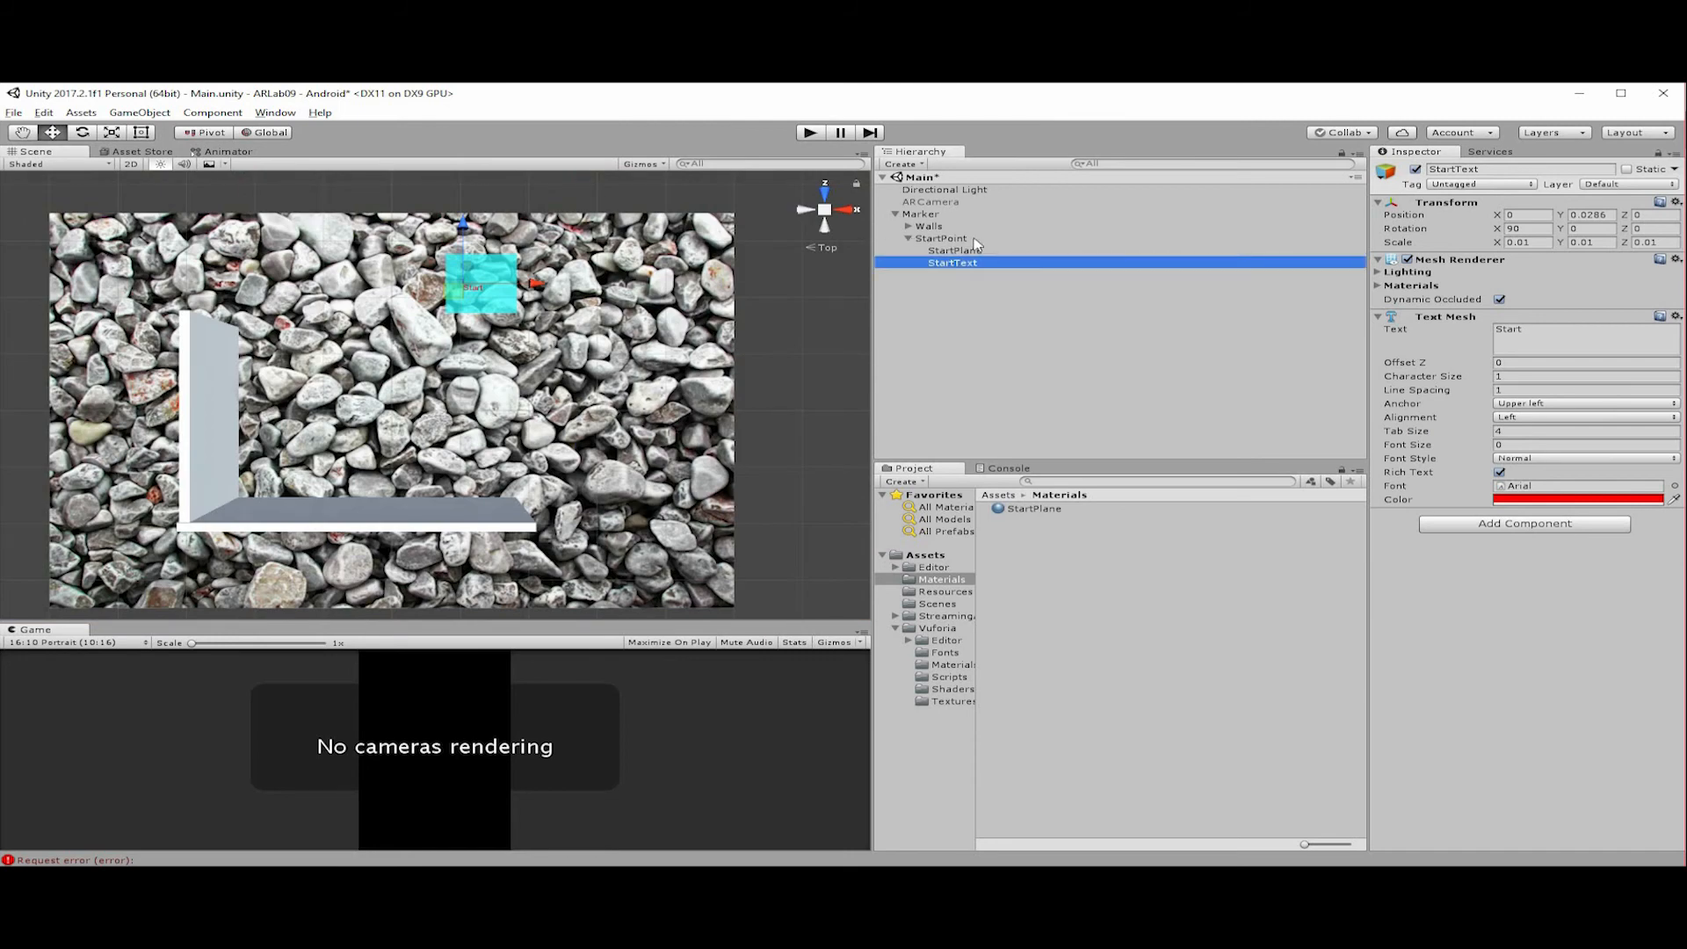
{"action": "left_click", "coordinate": [908, 239]}
{"action": "left_click", "coordinate": [940, 239]}
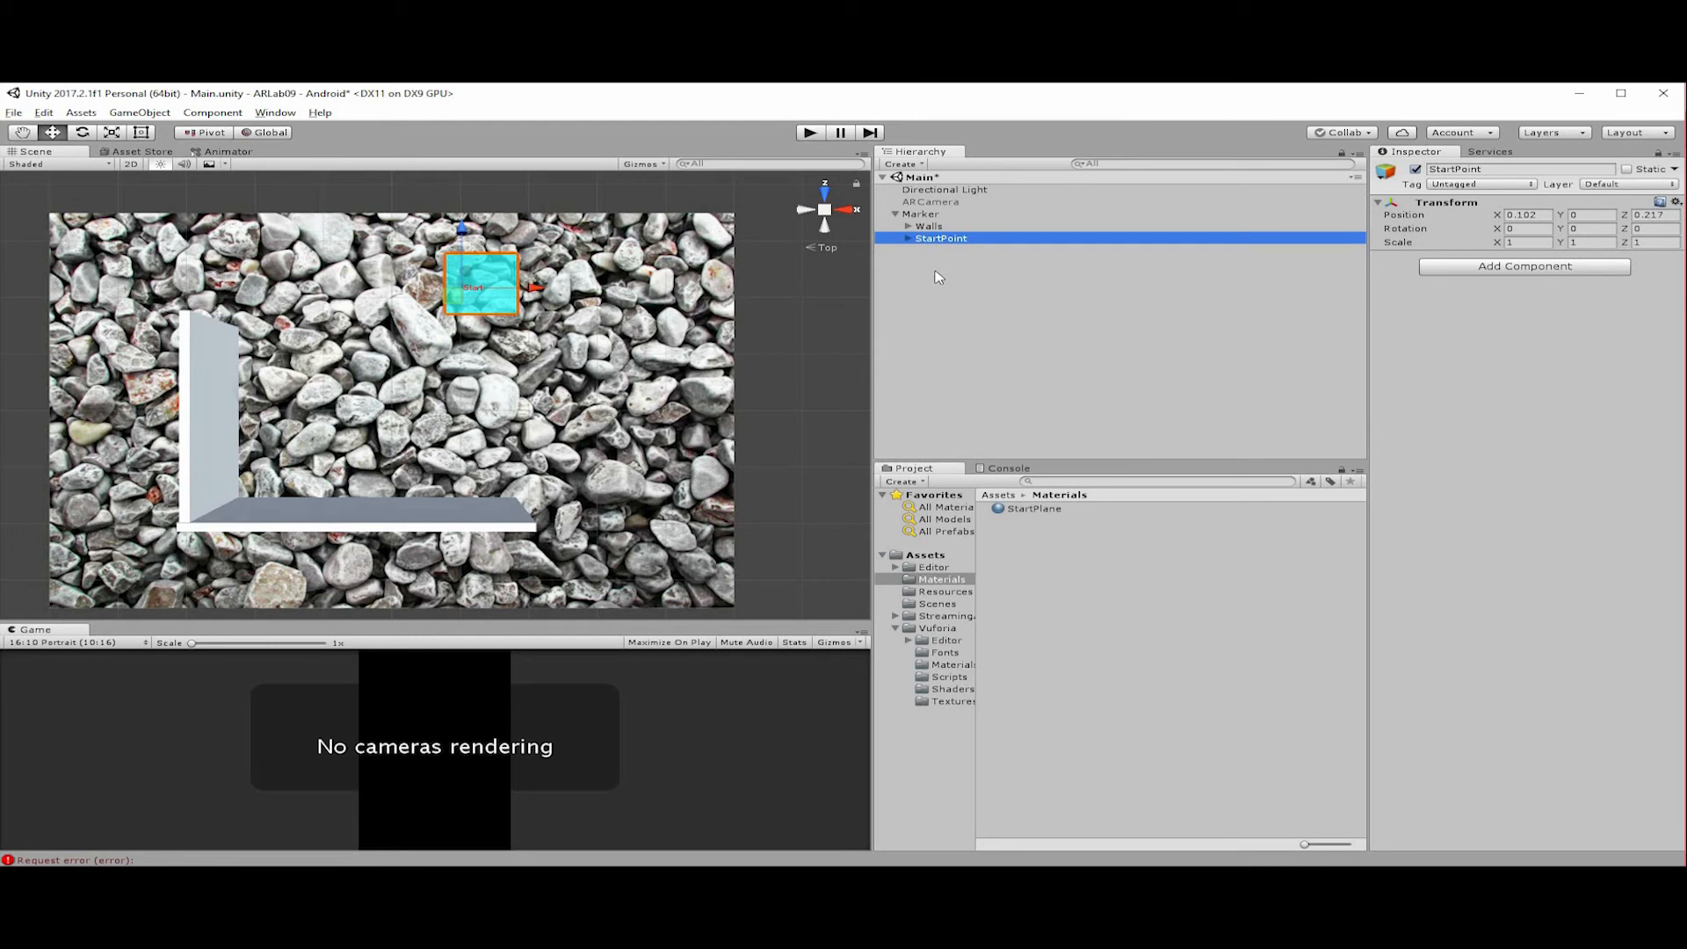
{"action": "key", "text": "ctrl+d"}
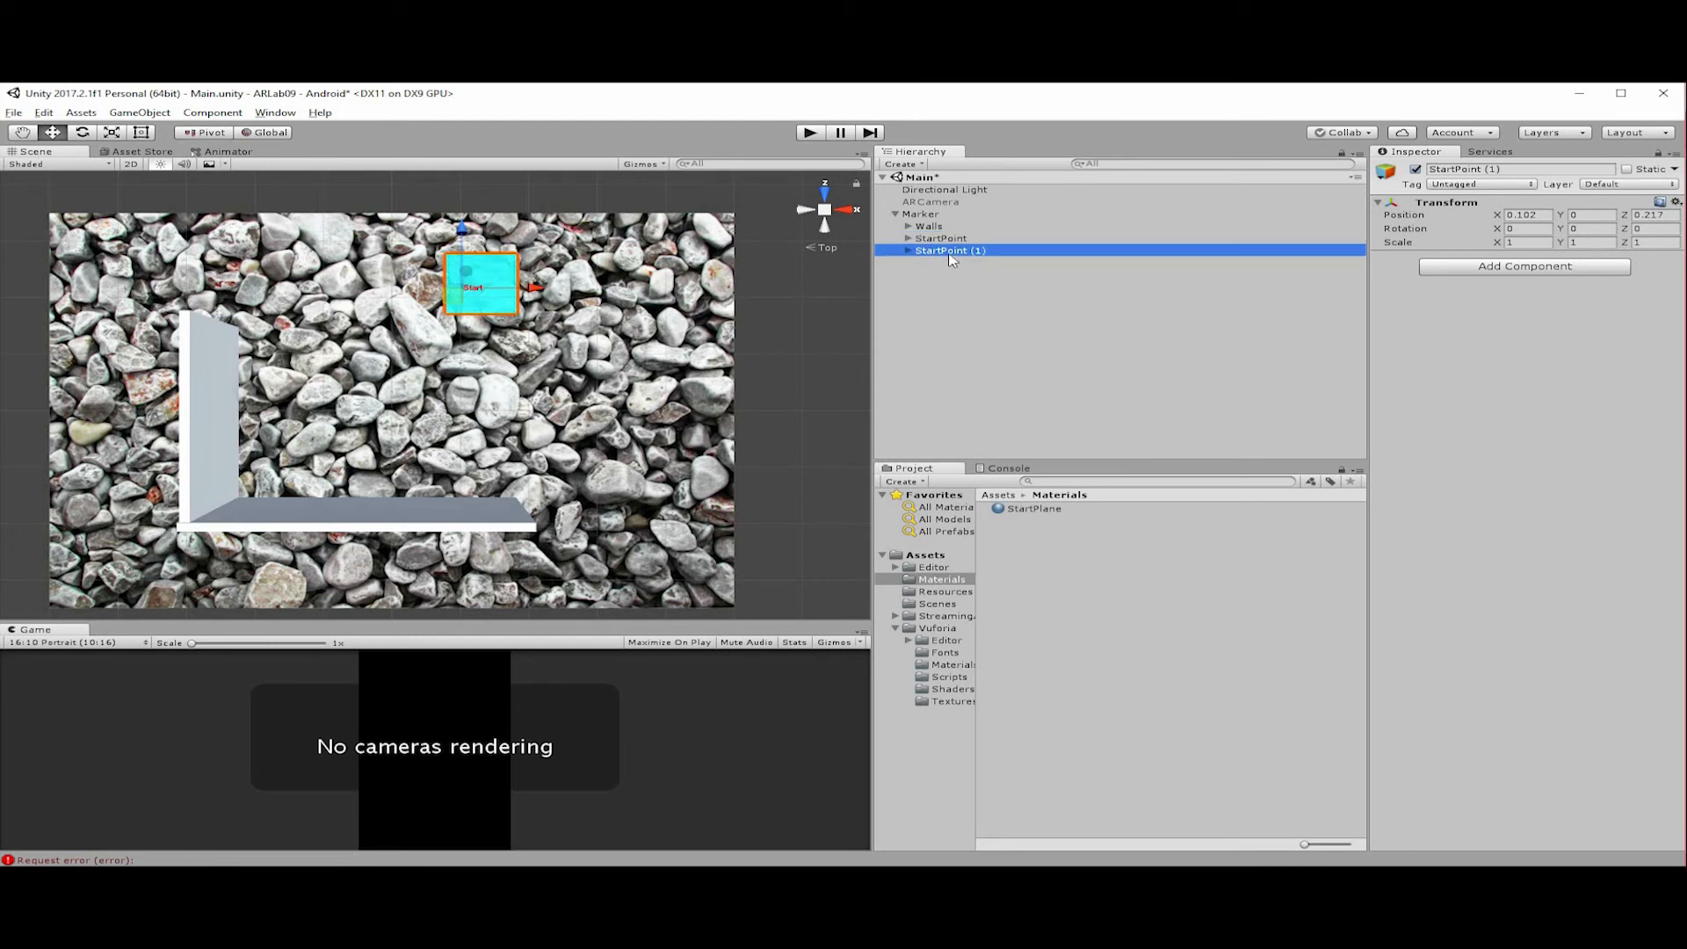
{"action": "left_click", "coordinate": [950, 254]}
{"action": "type", "text": "EndPoint"}
{"action": "key", "text": "Return"}
Move EndPoint into the corner formed by the two walls, at about X -0.169 and Z -0.079.
{"action": "key", "text": "Right"}
{"action": "left_click", "coordinate": [990, 252]}
{"action": "left_click", "coordinate": [515, 299]}
{"action": "key", "text": "ctrl+z"}
{"action": "left_click_drag", "start_coordinate": [451, 302], "coordinate": [267, 462]}
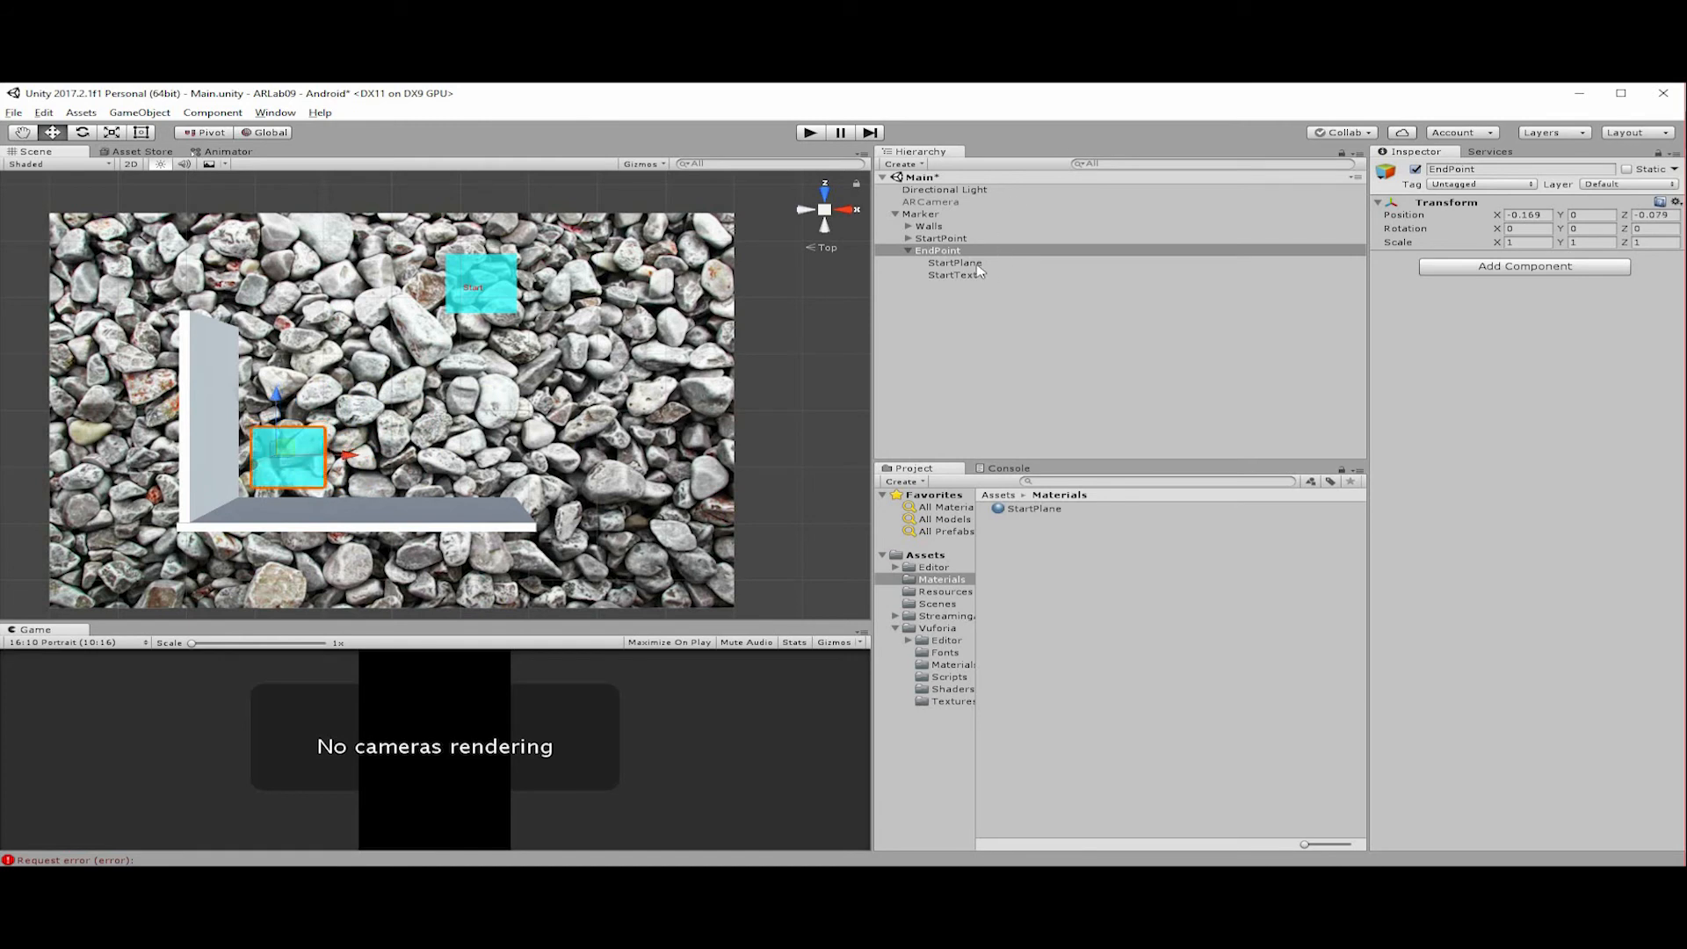
Rename EndPoint's text child object as EndText.
{"action": "left_click", "coordinate": [974, 275]}
{"action": "left_click", "coordinate": [961, 275]}
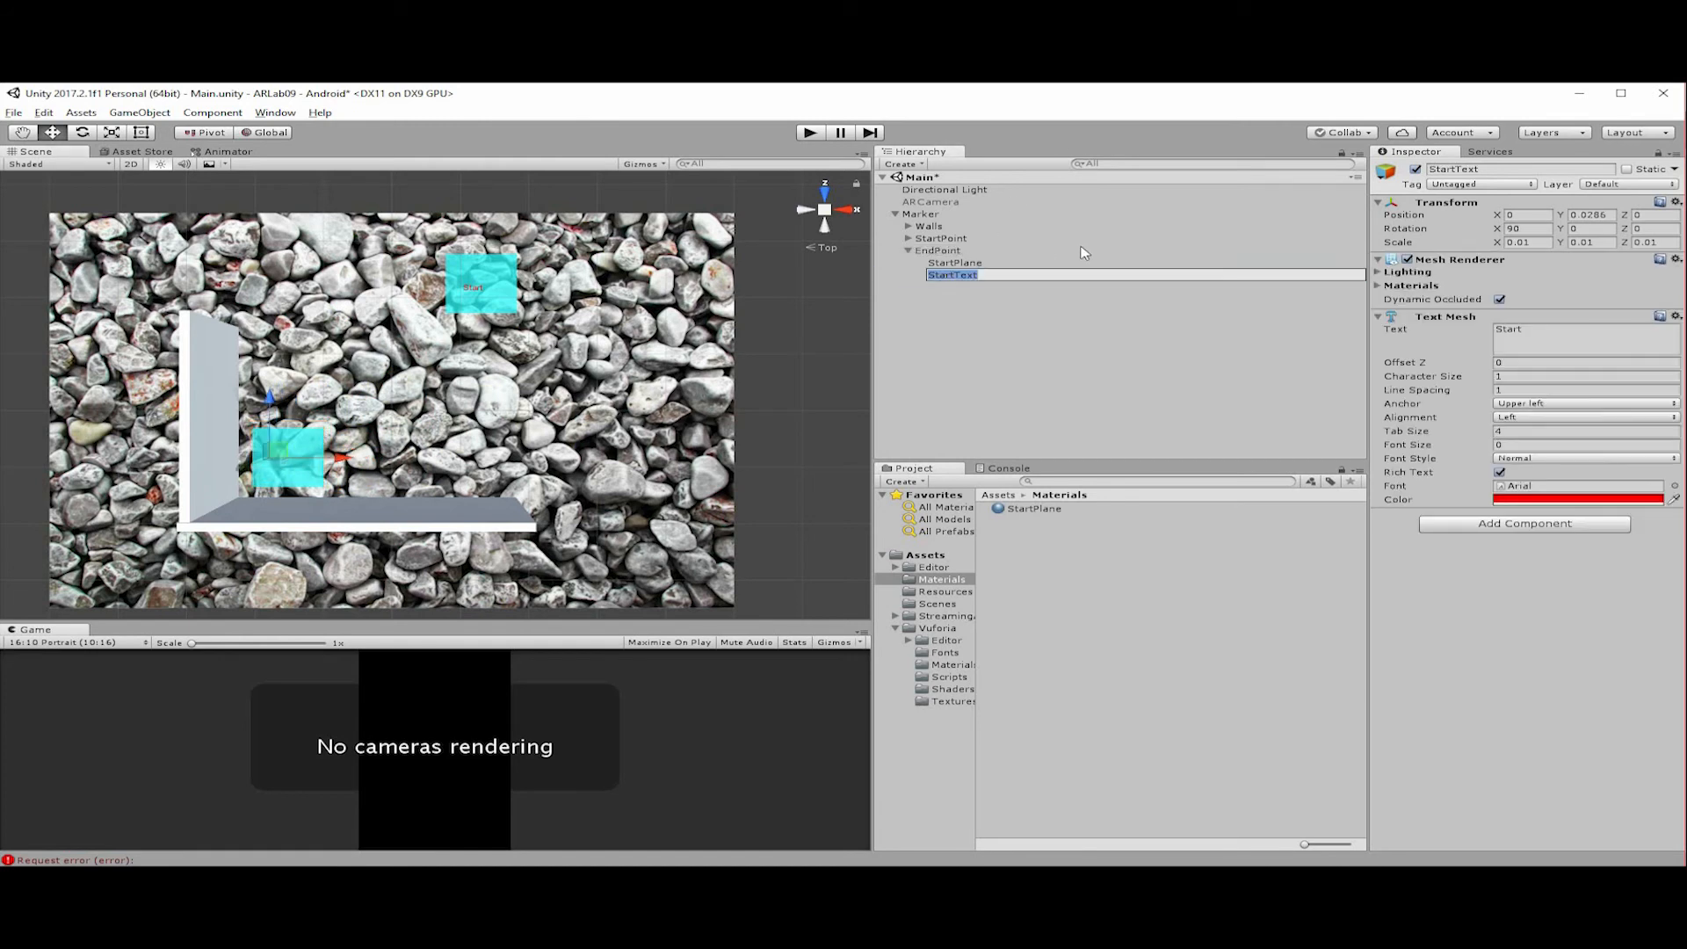
{"action": "key", "text": "BackSpace"}
{"action": "key", "text": "BackSpace"}
{"action": "key", "text": "BackSpace"}
{"action": "key", "text": "BackSpace"}
{"action": "key", "text": "BackSpace"}
{"action": "type", "text": "End"}
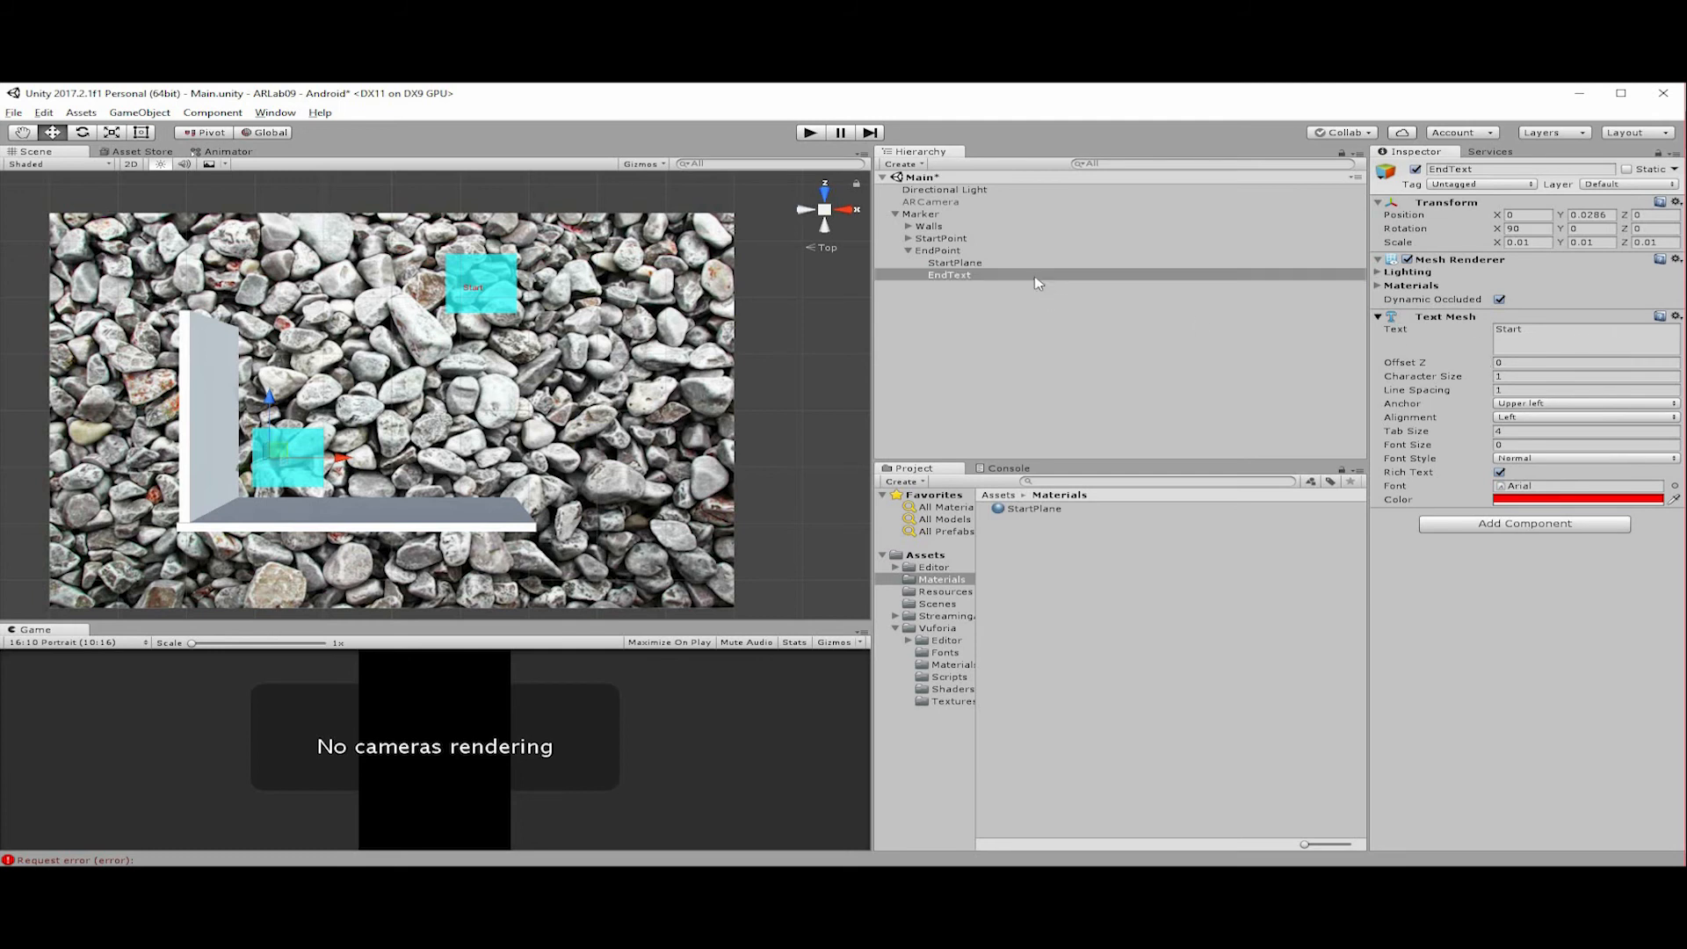
{"action": "left_click", "coordinate": [1042, 282]}
Replace EndText's displayed text with "End".
{"action": "left_click", "coordinate": [1450, 317]}
{"action": "left_click", "coordinate": [1531, 331]}
{"action": "type", "text": "End"}
Rename EndPoint's plane child object as EndPlane.
{"action": "left_click", "coordinate": [951, 265]}
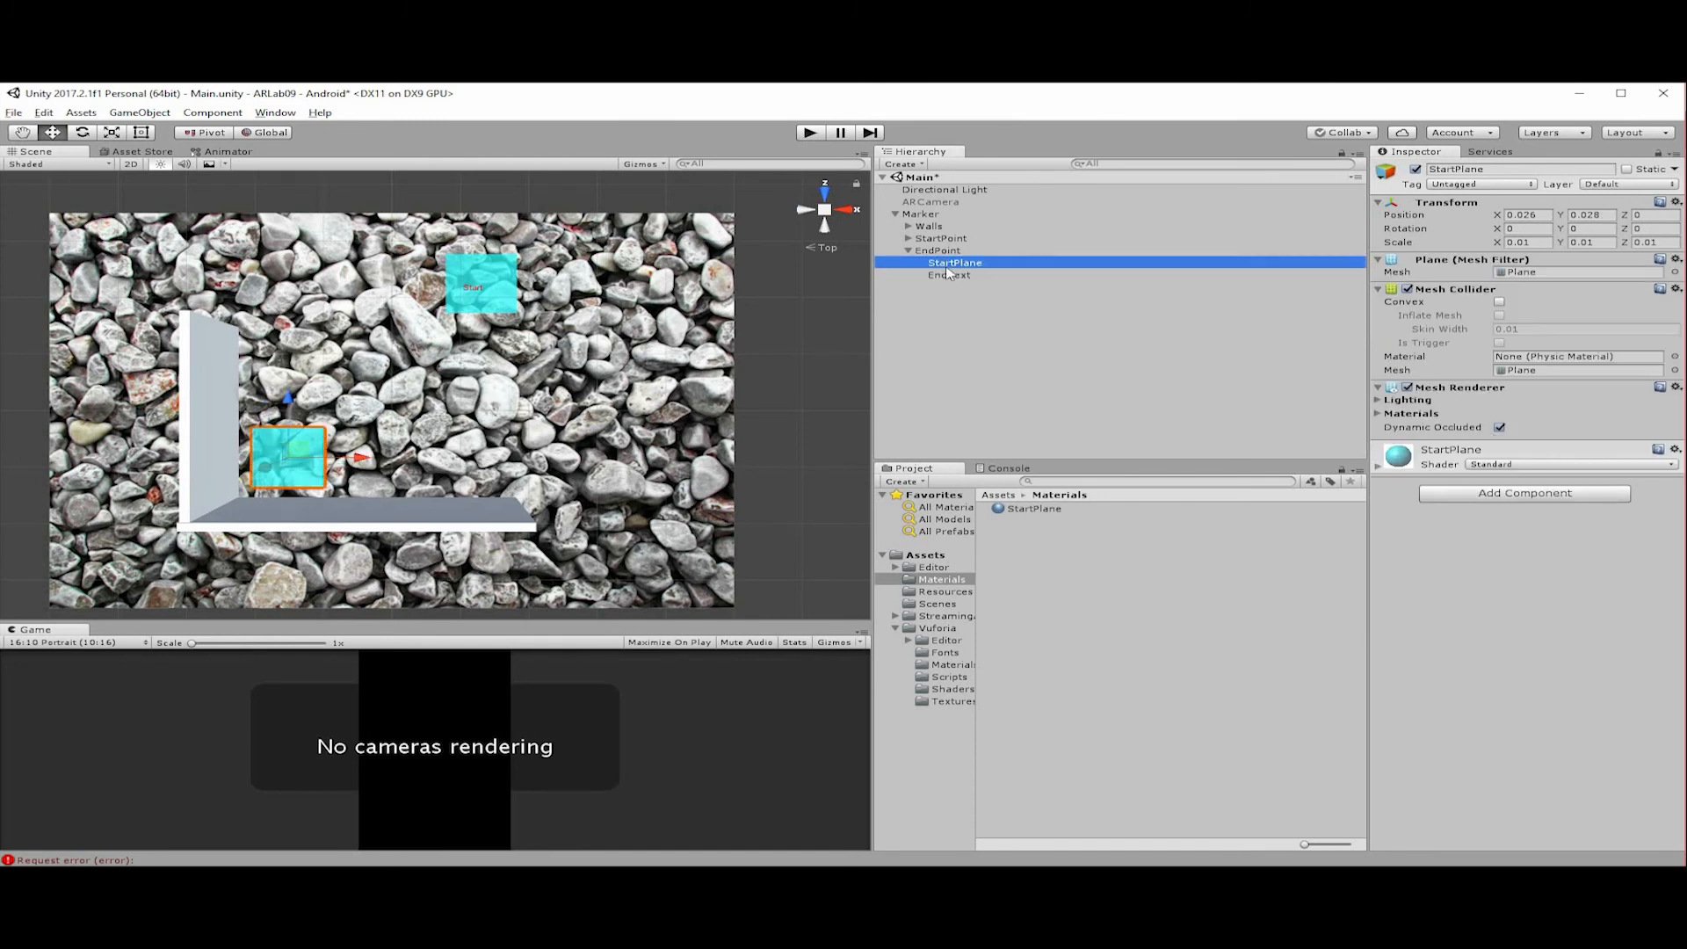
{"action": "key", "text": "F2"}
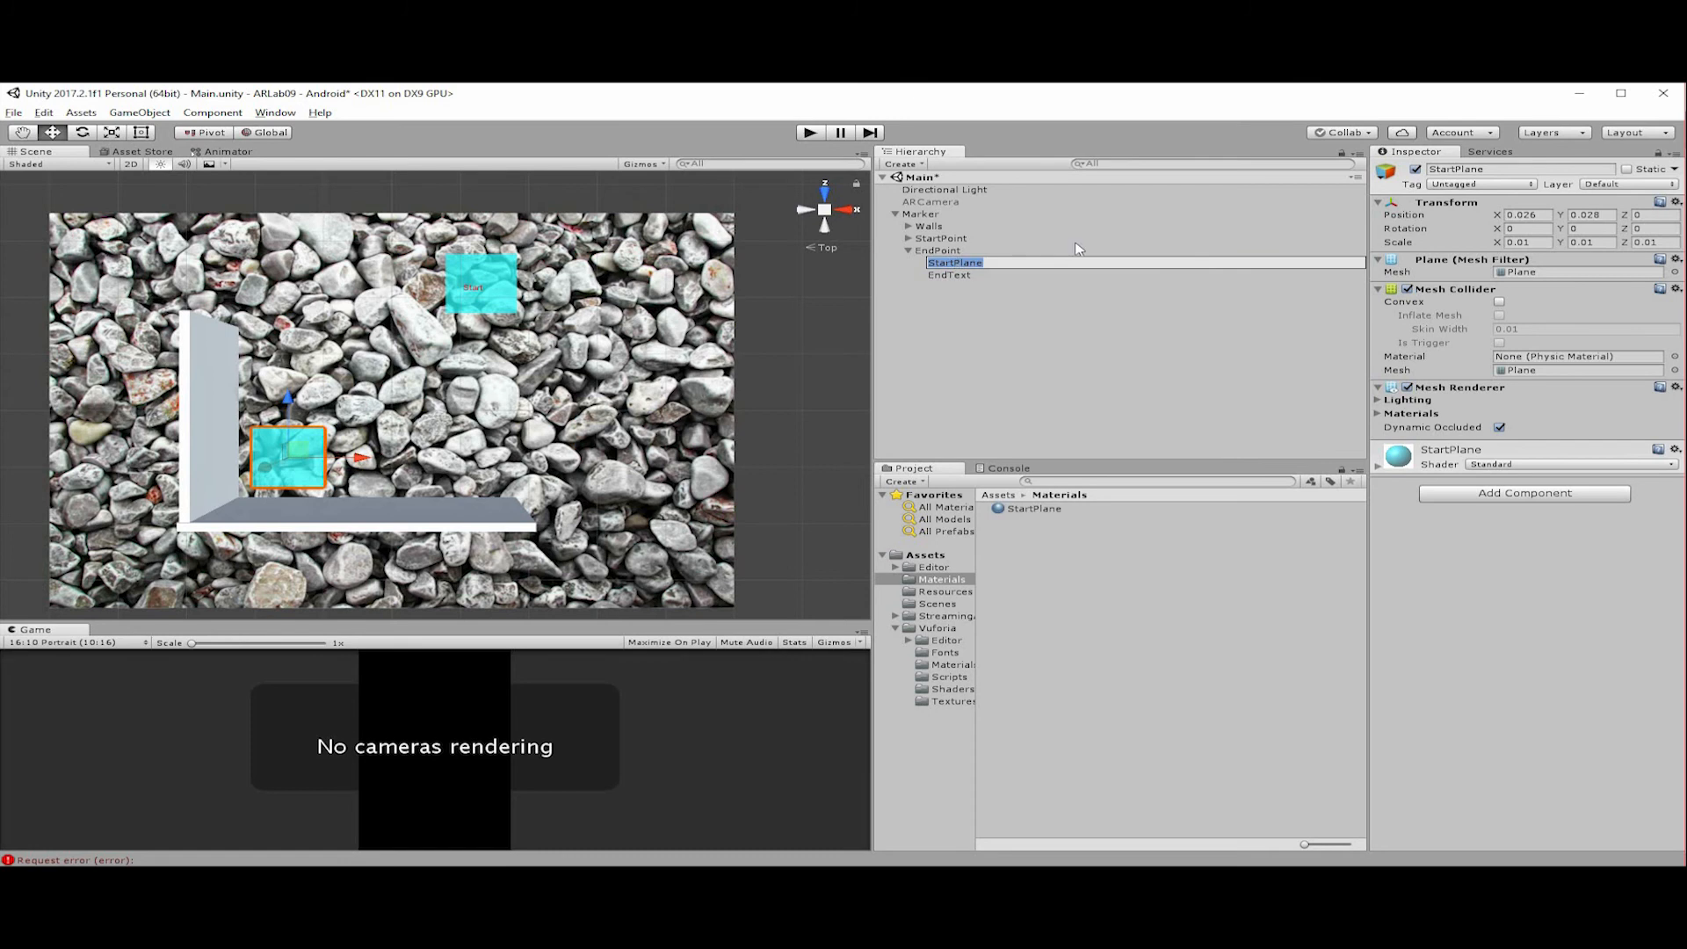
{"action": "type", "text": "EndPlane"}
{"action": "key", "text": "Return"}
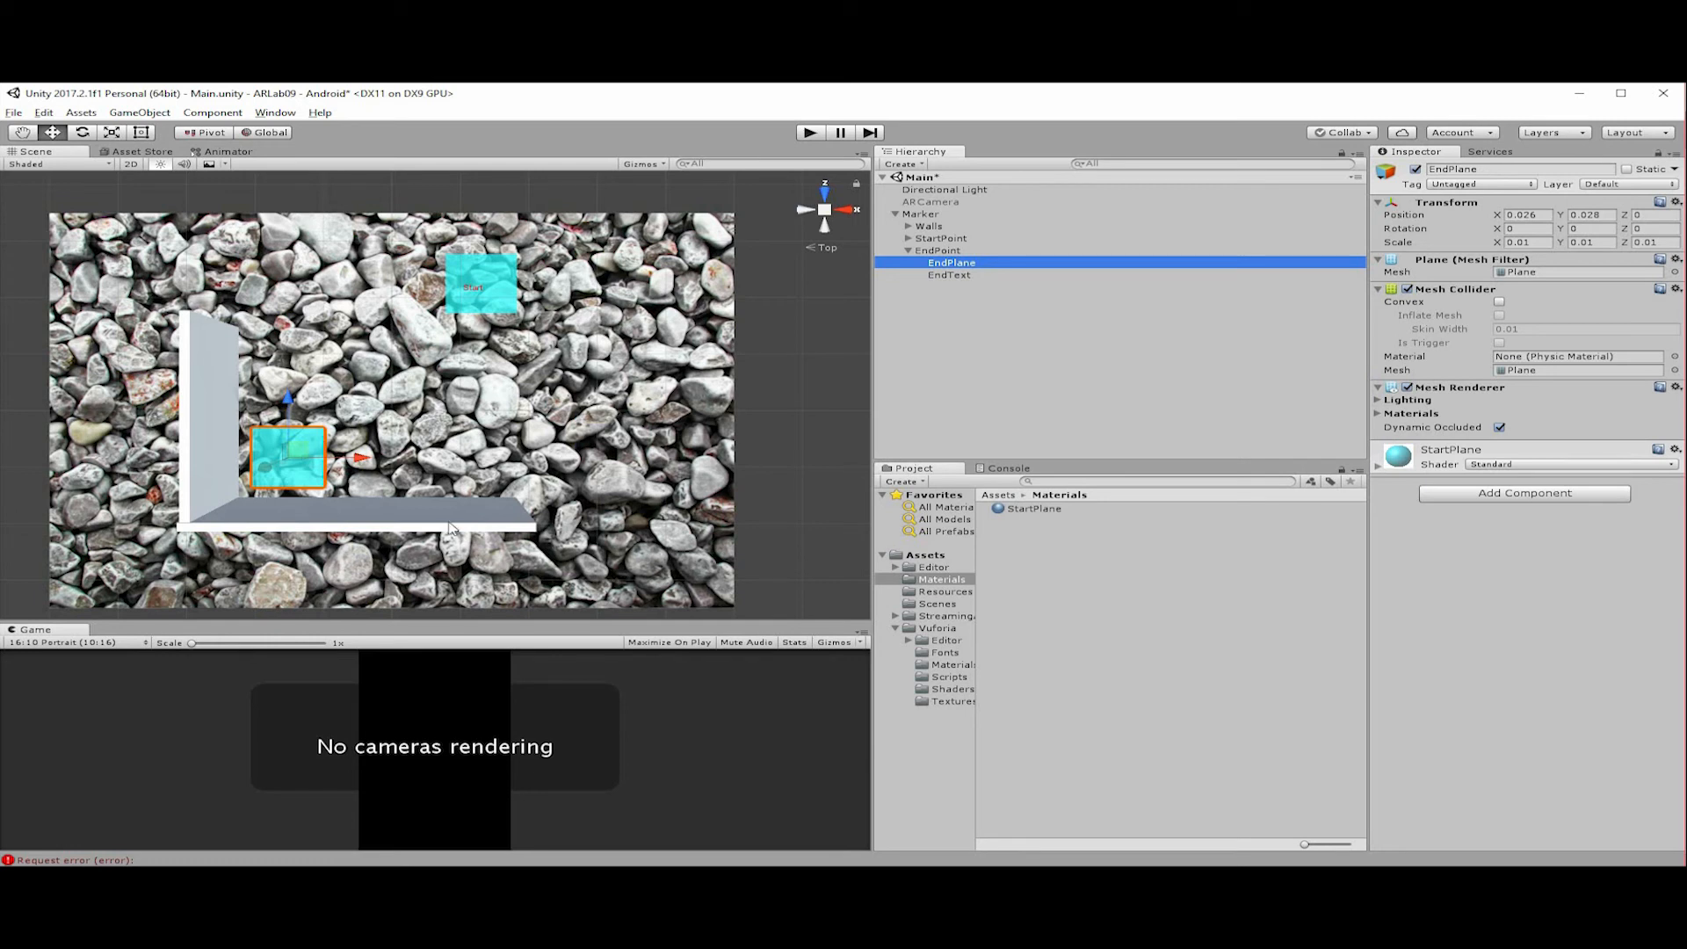
Raise EndText to a Y position of 0.05 so it sits above EndPlane, and deselect it.
{"action": "scroll", "coordinate": [384, 523], "scroll_direction": "up", "scroll_amount": 10}
{"action": "scroll", "coordinate": [385, 520], "scroll_direction": "down", "scroll_amount": 10}
{"action": "scroll", "coordinate": [395, 483], "scroll_direction": "up", "scroll_amount": 4}
{"action": "middle_click_drag", "start_coordinate": [395, 482], "coordinate": [580, 412]}
{"action": "middle_click_drag", "start_coordinate": [377, 523], "coordinate": [315, 591]}
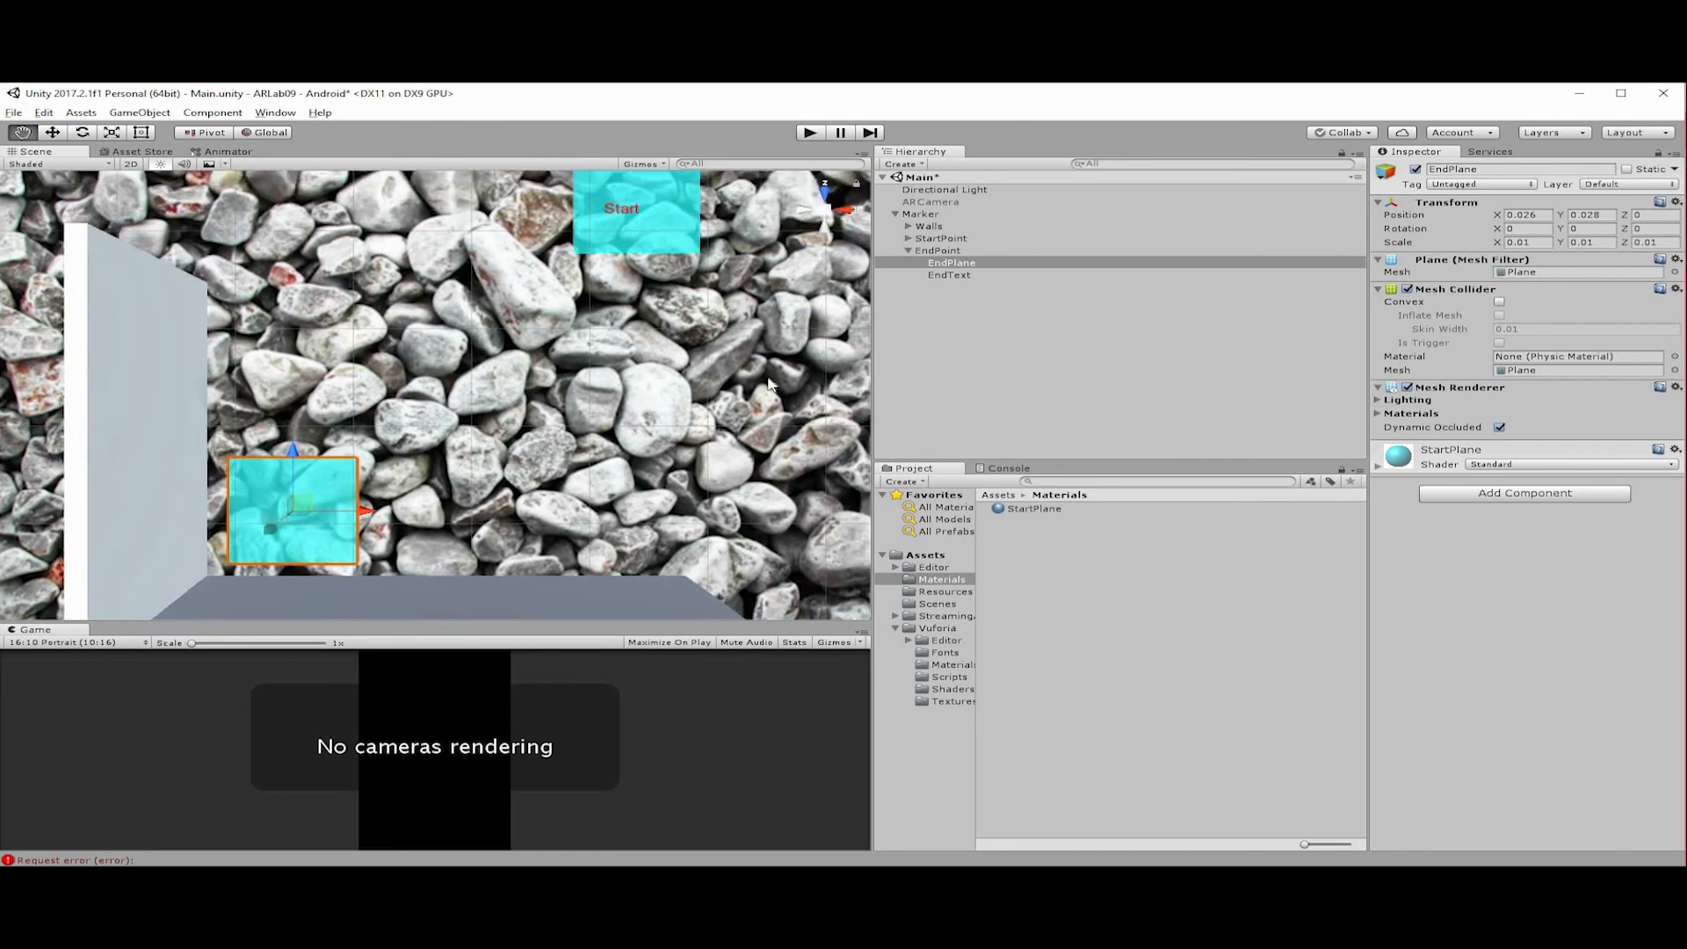
{"action": "left_click", "coordinate": [967, 276]}
{"action": "left_click_drag", "start_coordinate": [230, 534], "coordinate": [217, 541]}
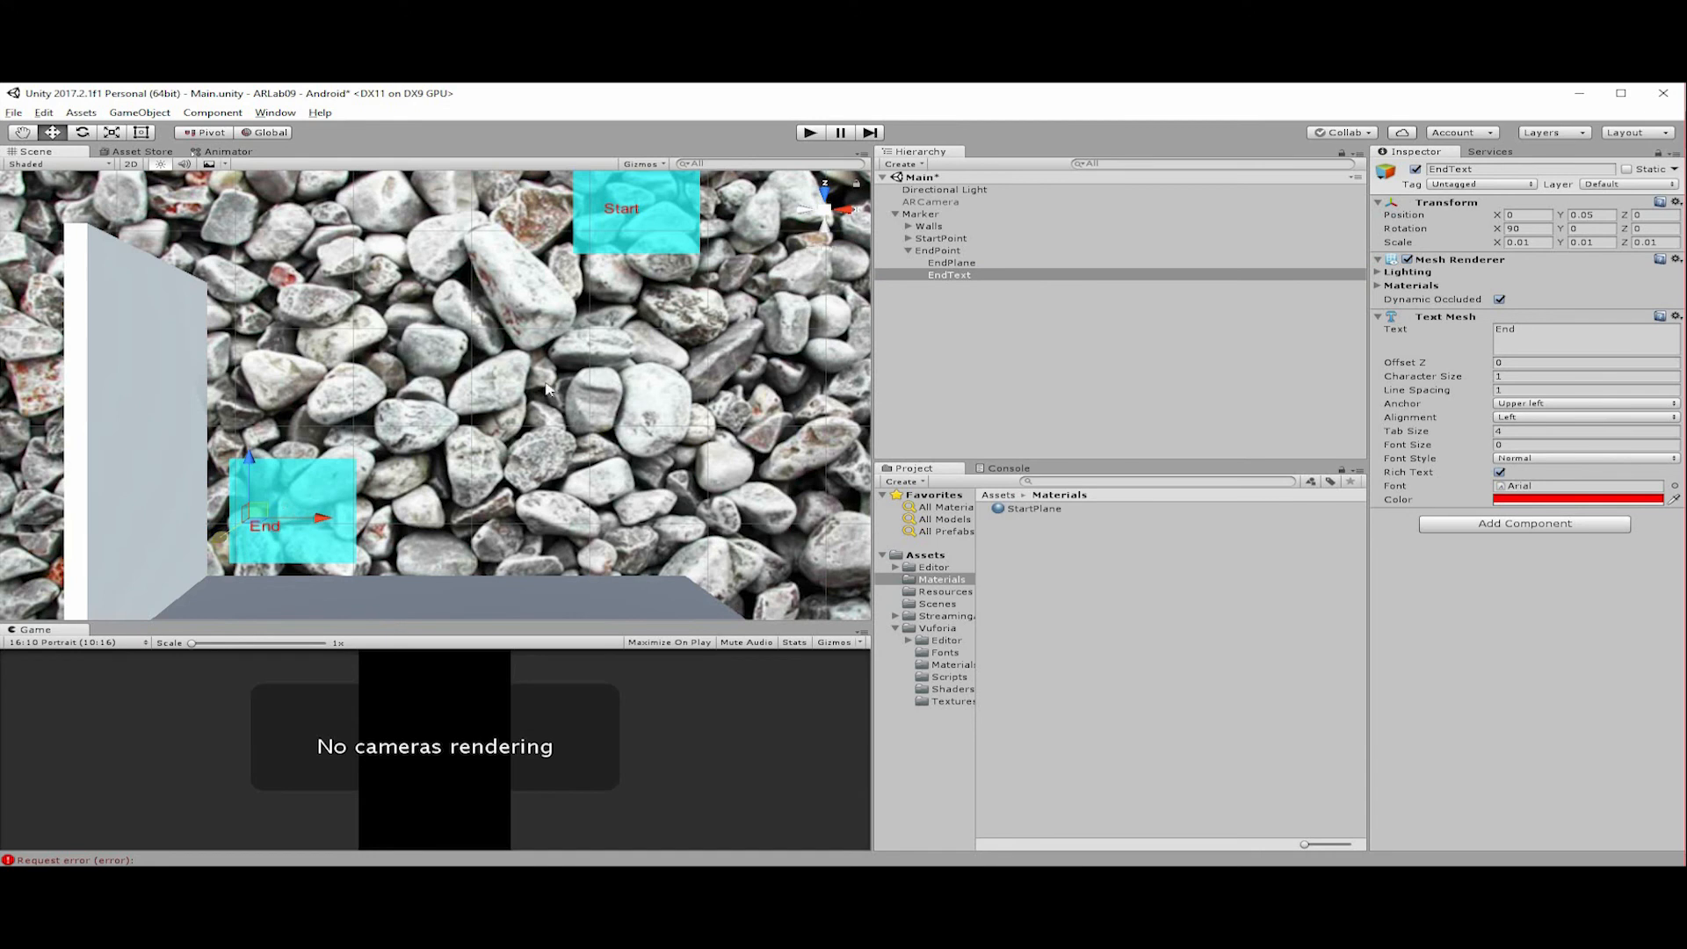
{"action": "left_click", "coordinate": [683, 374]}
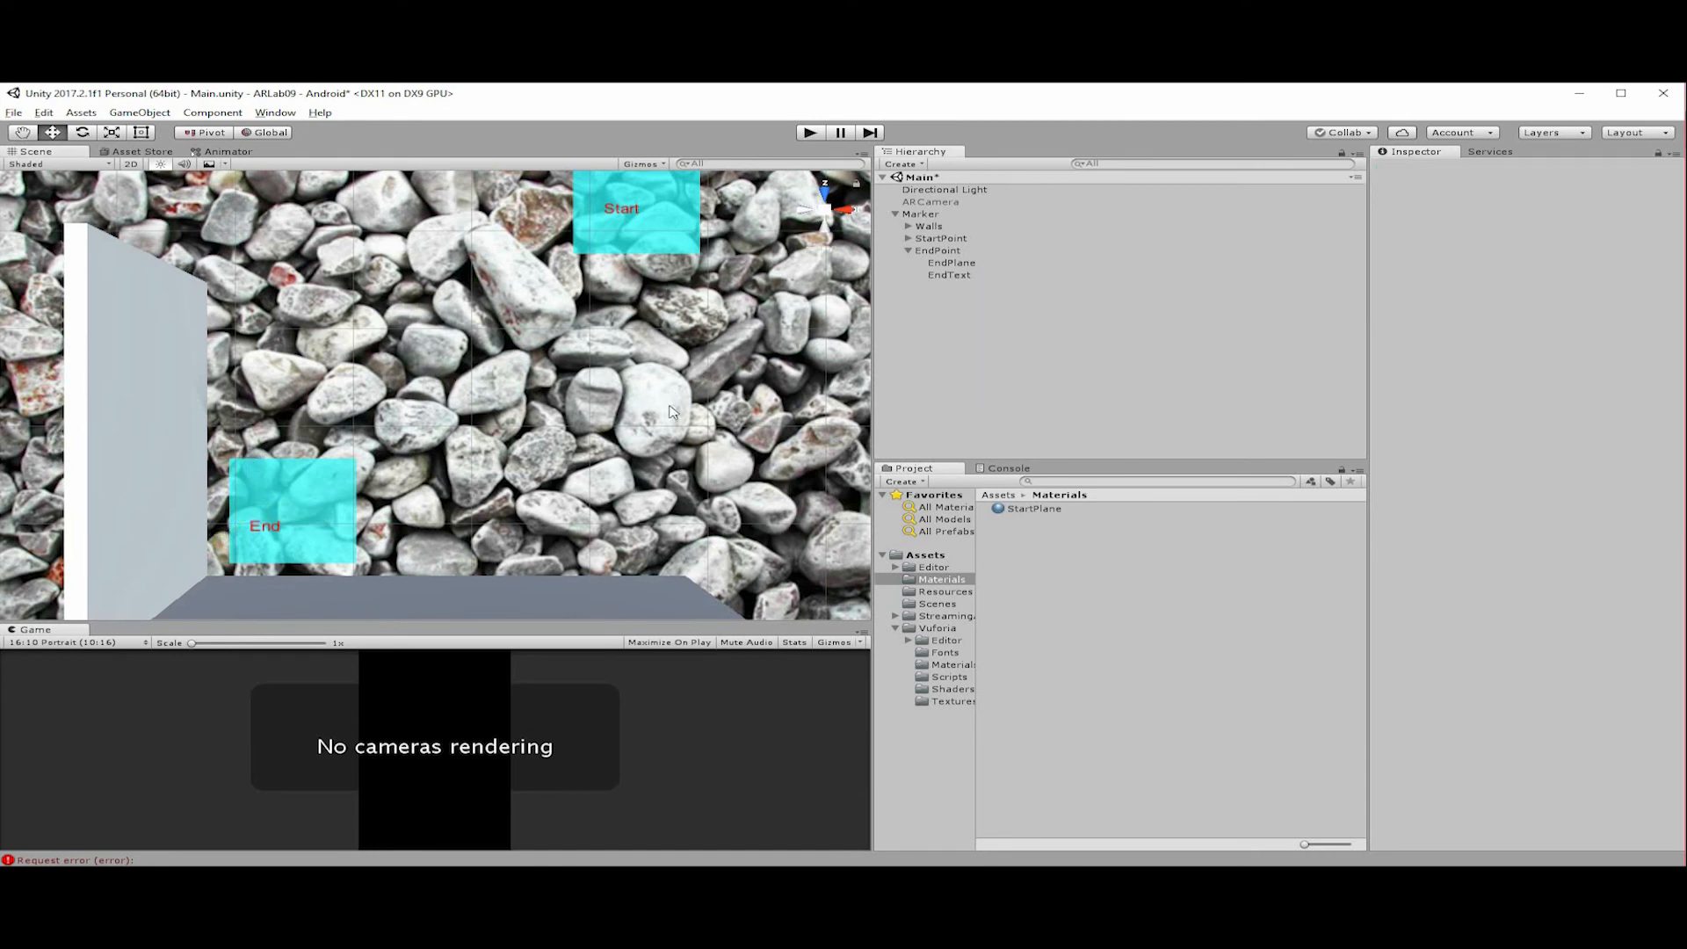
Collapse the EndPoint object in the hierarchy so its child objects are hidden.
{"action": "scroll", "coordinate": [652, 397], "scroll_direction": "down", "scroll_amount": 4}
{"action": "scroll", "coordinate": [649, 395], "scroll_direction": "up", "scroll_amount": 1}
{"action": "middle_click_drag", "start_coordinate": [358, 341], "coordinate": [348, 330]}
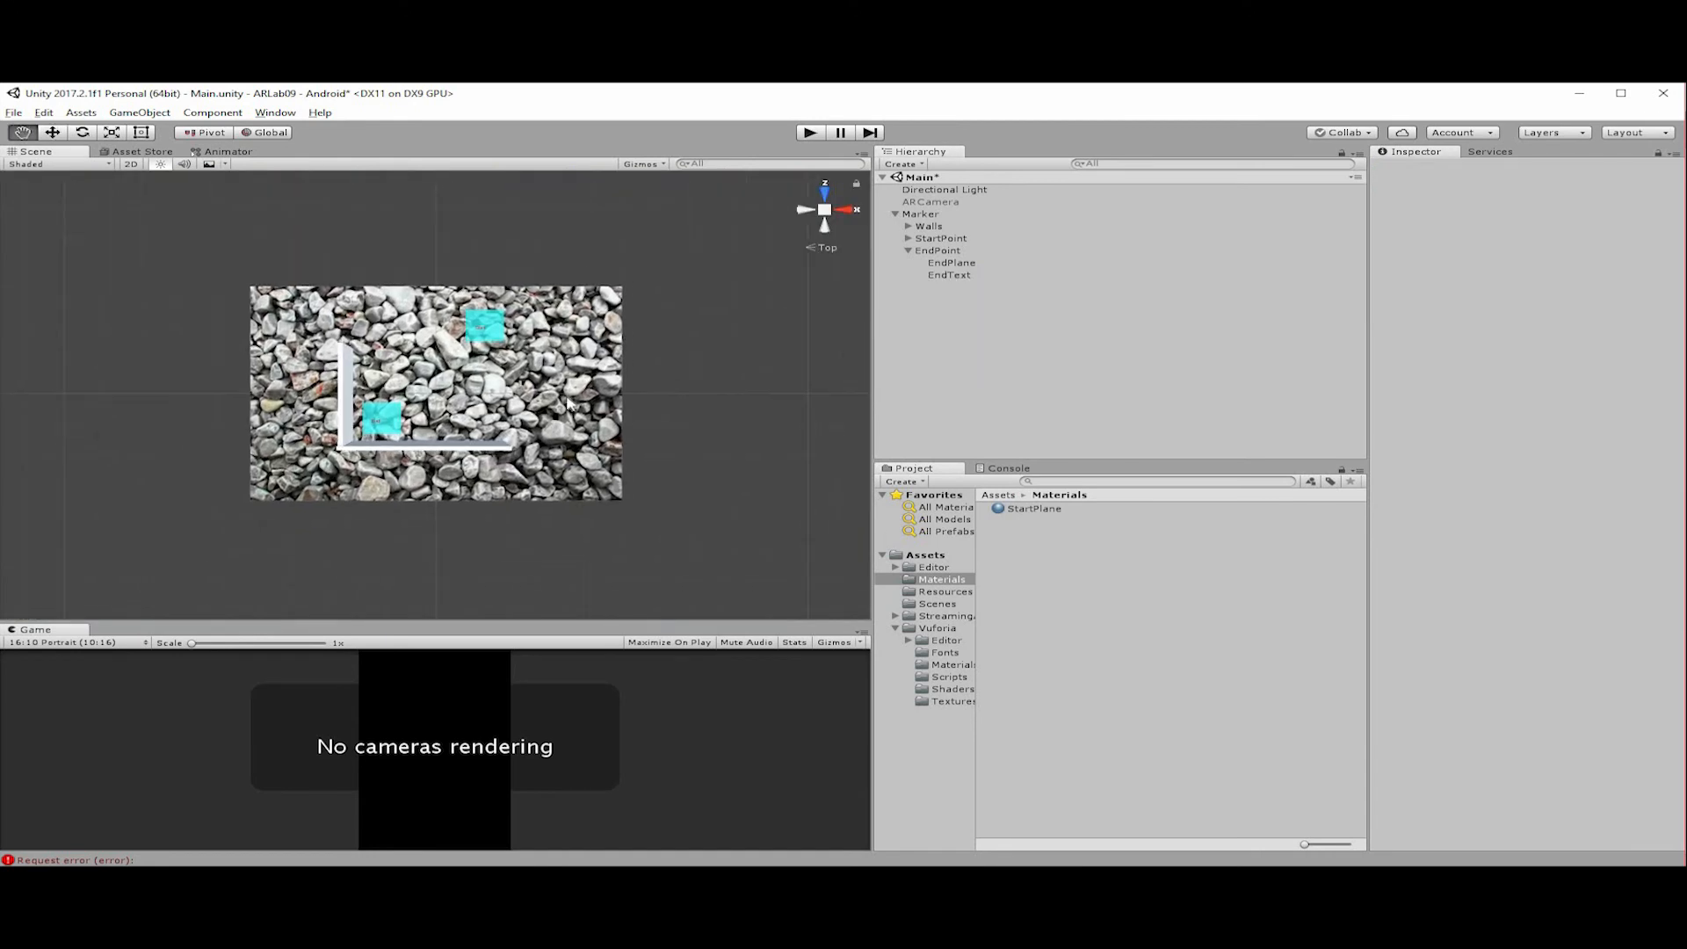
{"action": "left_click", "coordinate": [934, 251]}
{"action": "key", "text": "Left"}
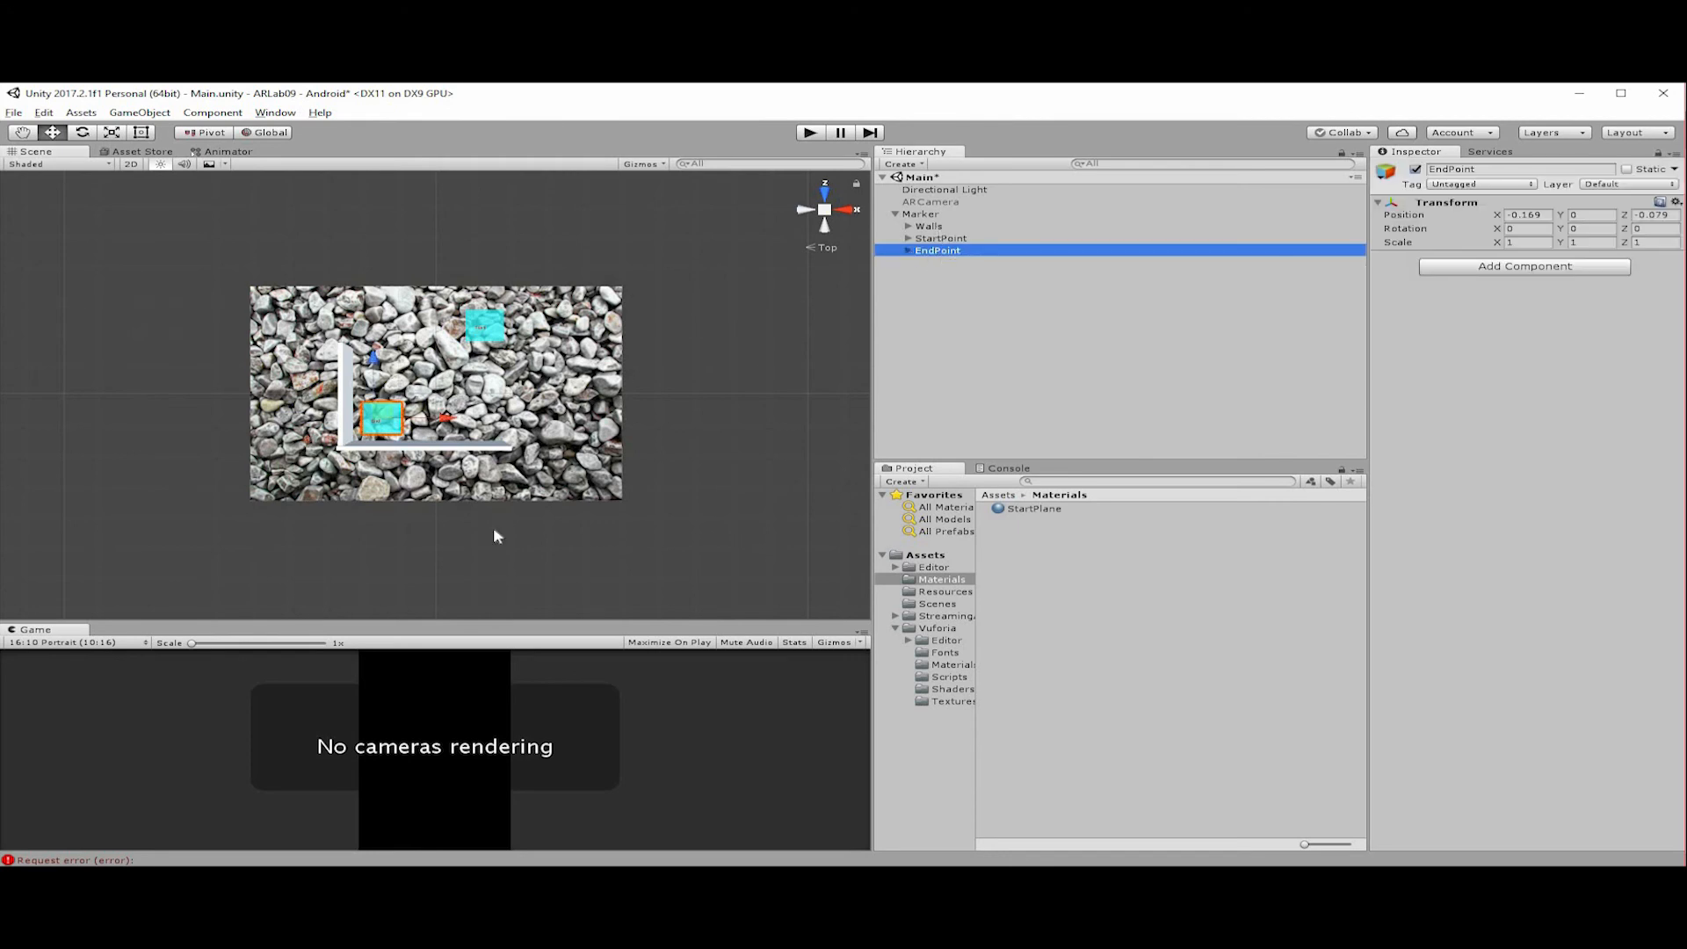
Add a 3D cube as a child of Marker and rename it Player.
{"action": "right_click", "coordinate": [922, 215]}
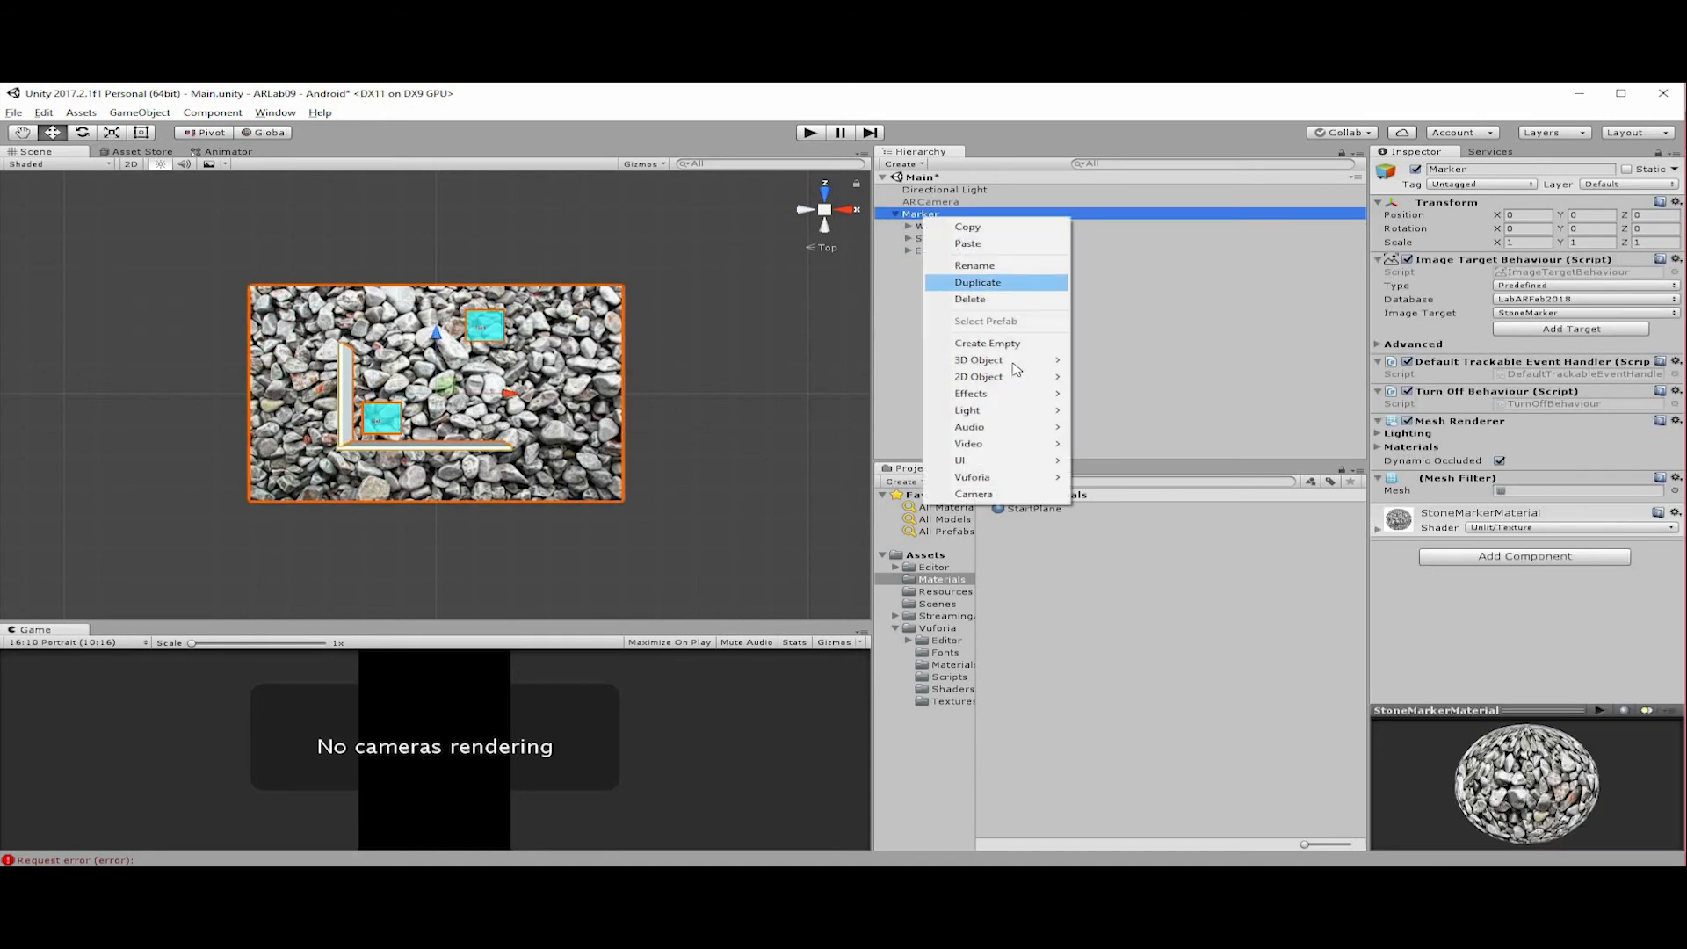
{"action": "mouse_move", "coordinate": [1002, 360]}
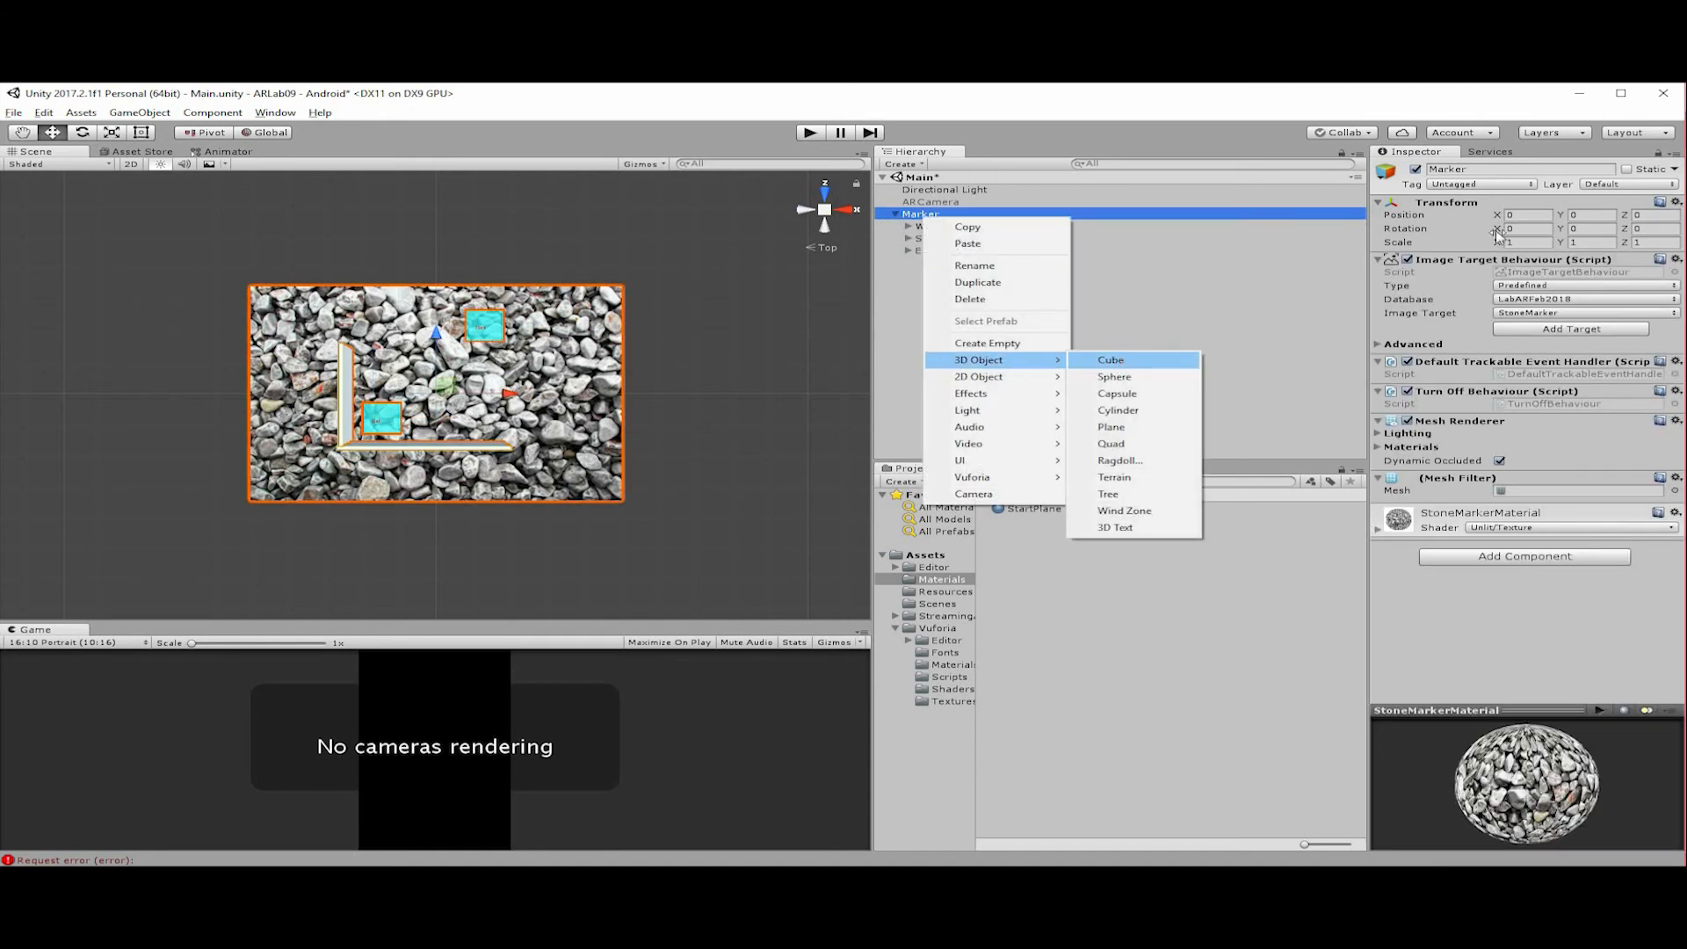
{"action": "key", "text": "Return"}
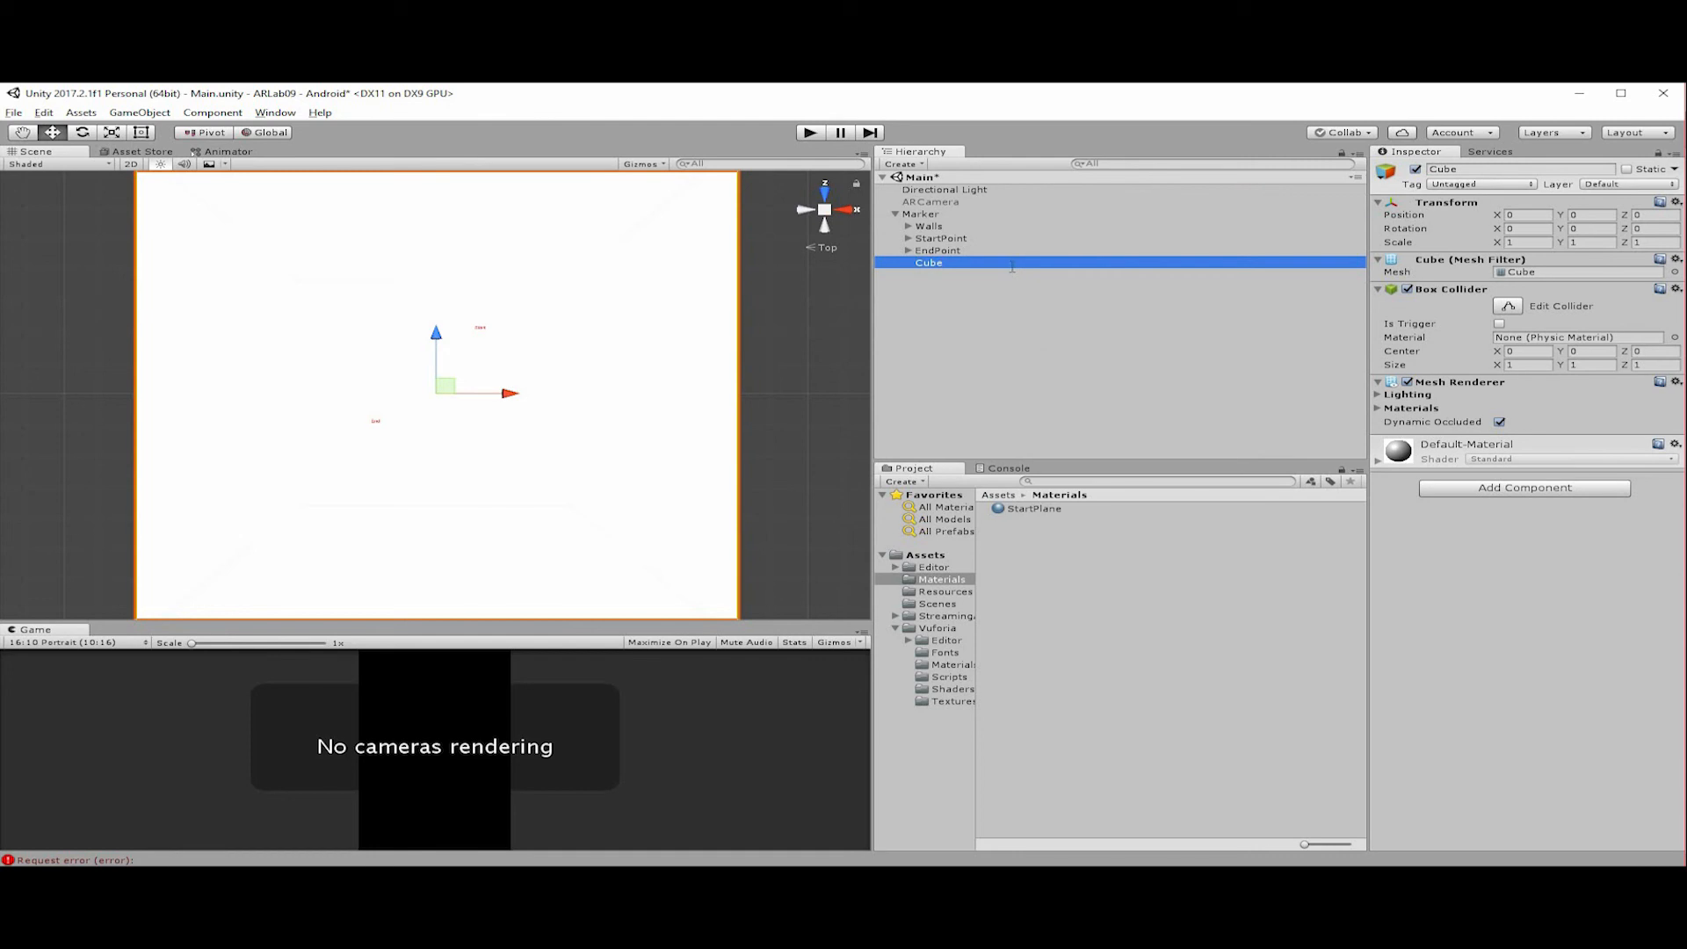
{"action": "left_click", "coordinate": [1012, 264]}
{"action": "type", "text": "Player"}
{"action": "key", "text": "Return"}
Set the Player cube's scale to 0.1 on the X, Y and Z axes.
{"action": "left_click", "coordinate": [1534, 241]}
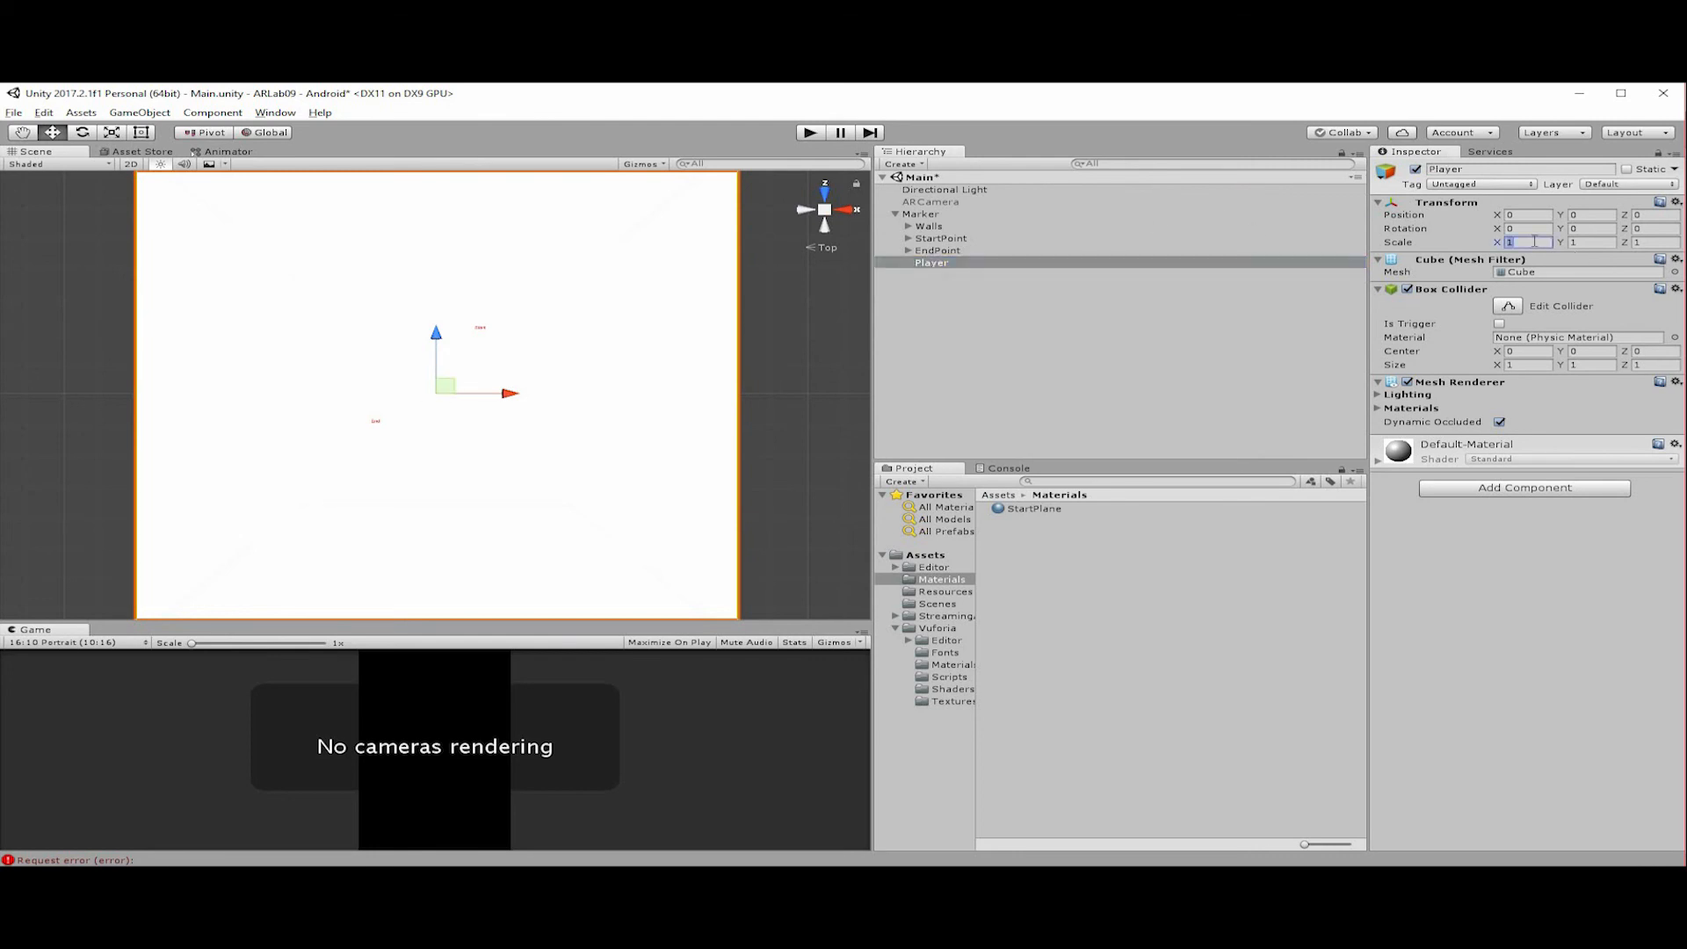
{"action": "type", "text": "0.1"}
{"action": "key", "text": "Tab"}
{"action": "type", "text": "0.1"}
{"action": "key", "text": "Tab"}
{"action": "type", "text": "0.1"}
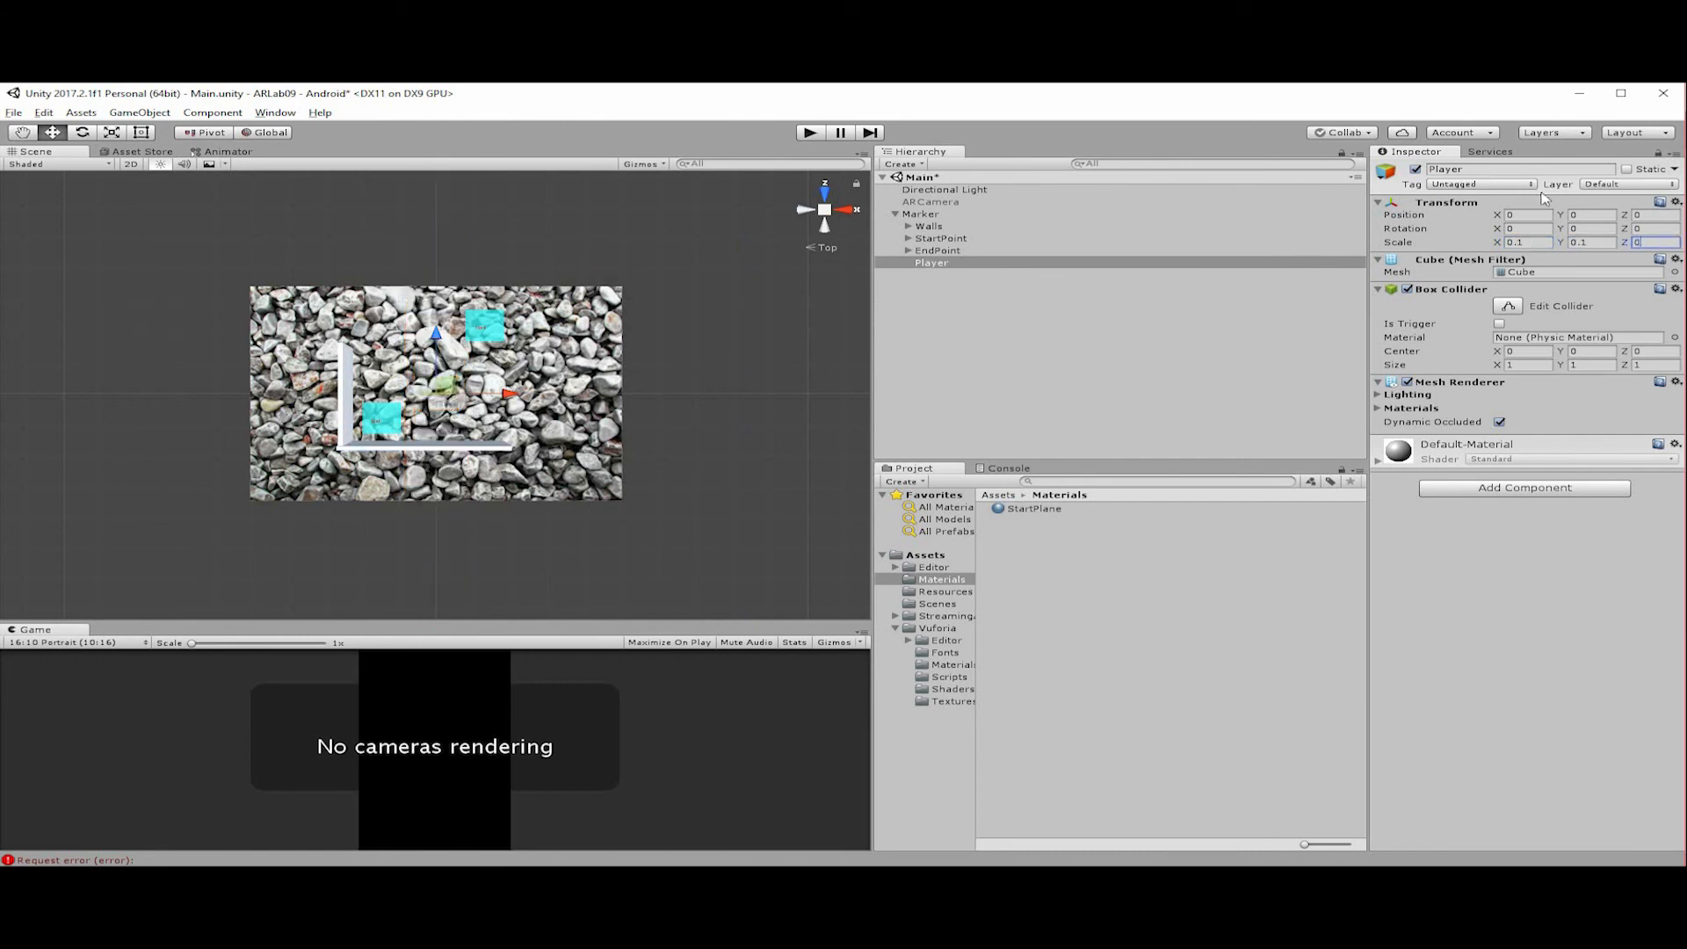
Set the Player cube's rotation to 45 degrees on the X, Y and Z axes.
{"action": "left_click", "coordinate": [1539, 226]}
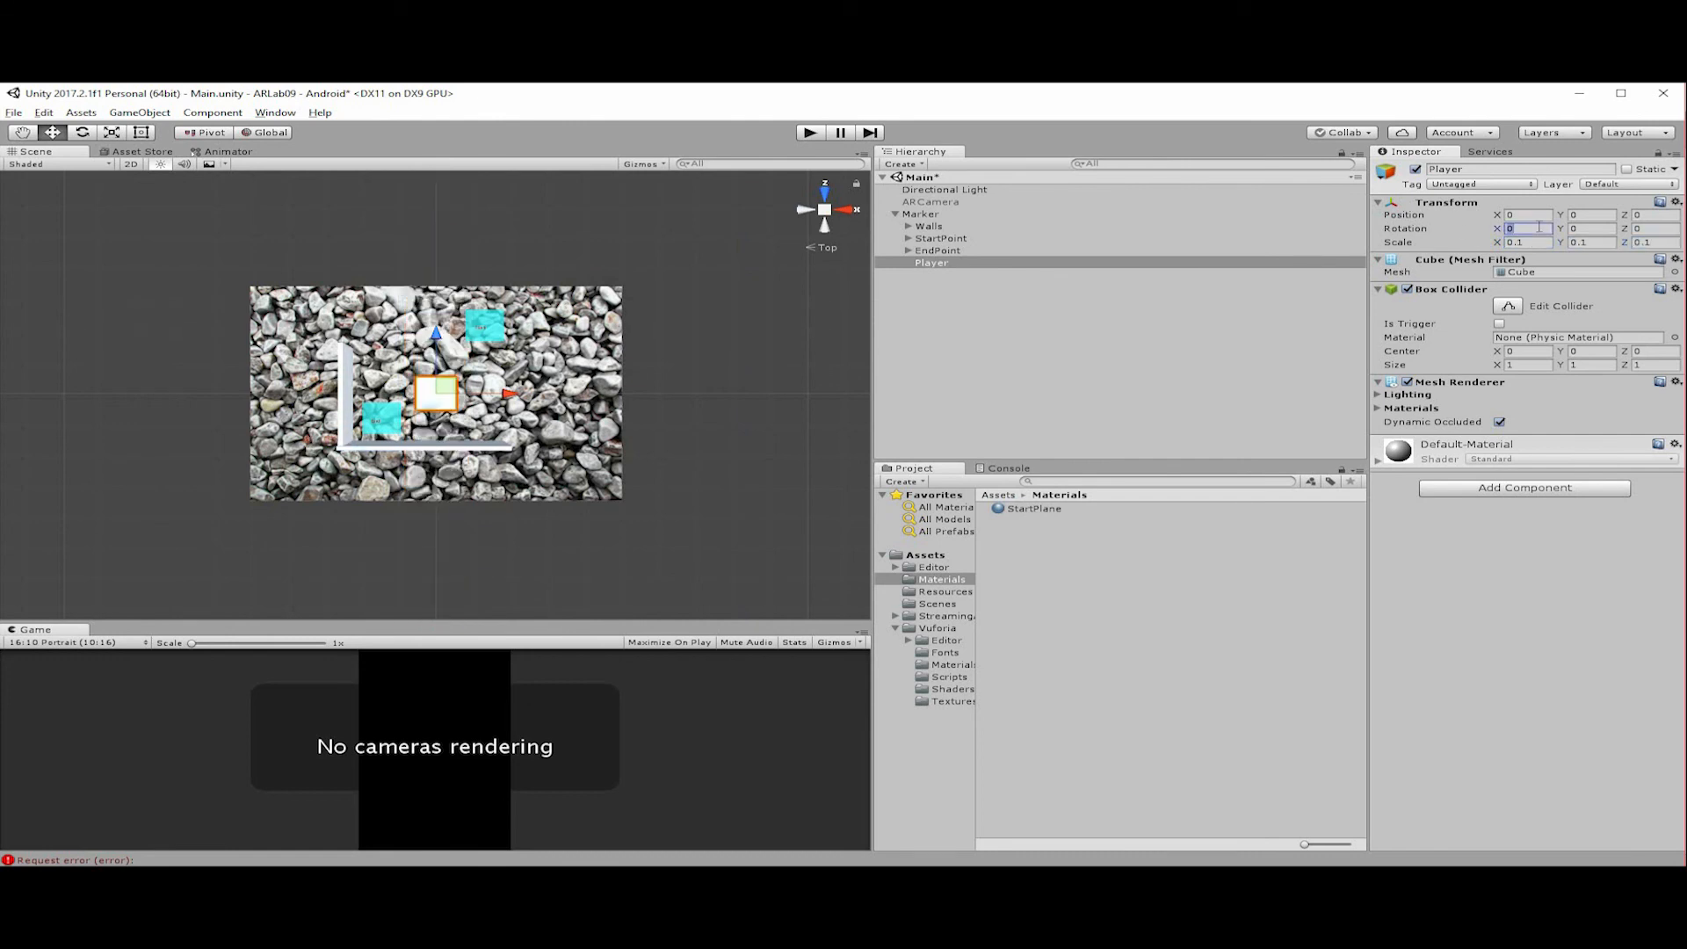
{"action": "type", "text": "45"}
{"action": "key", "text": "Tab"}
{"action": "type", "text": "45"}
{"action": "key", "text": "Tab"}
{"action": "type", "text": "45"}
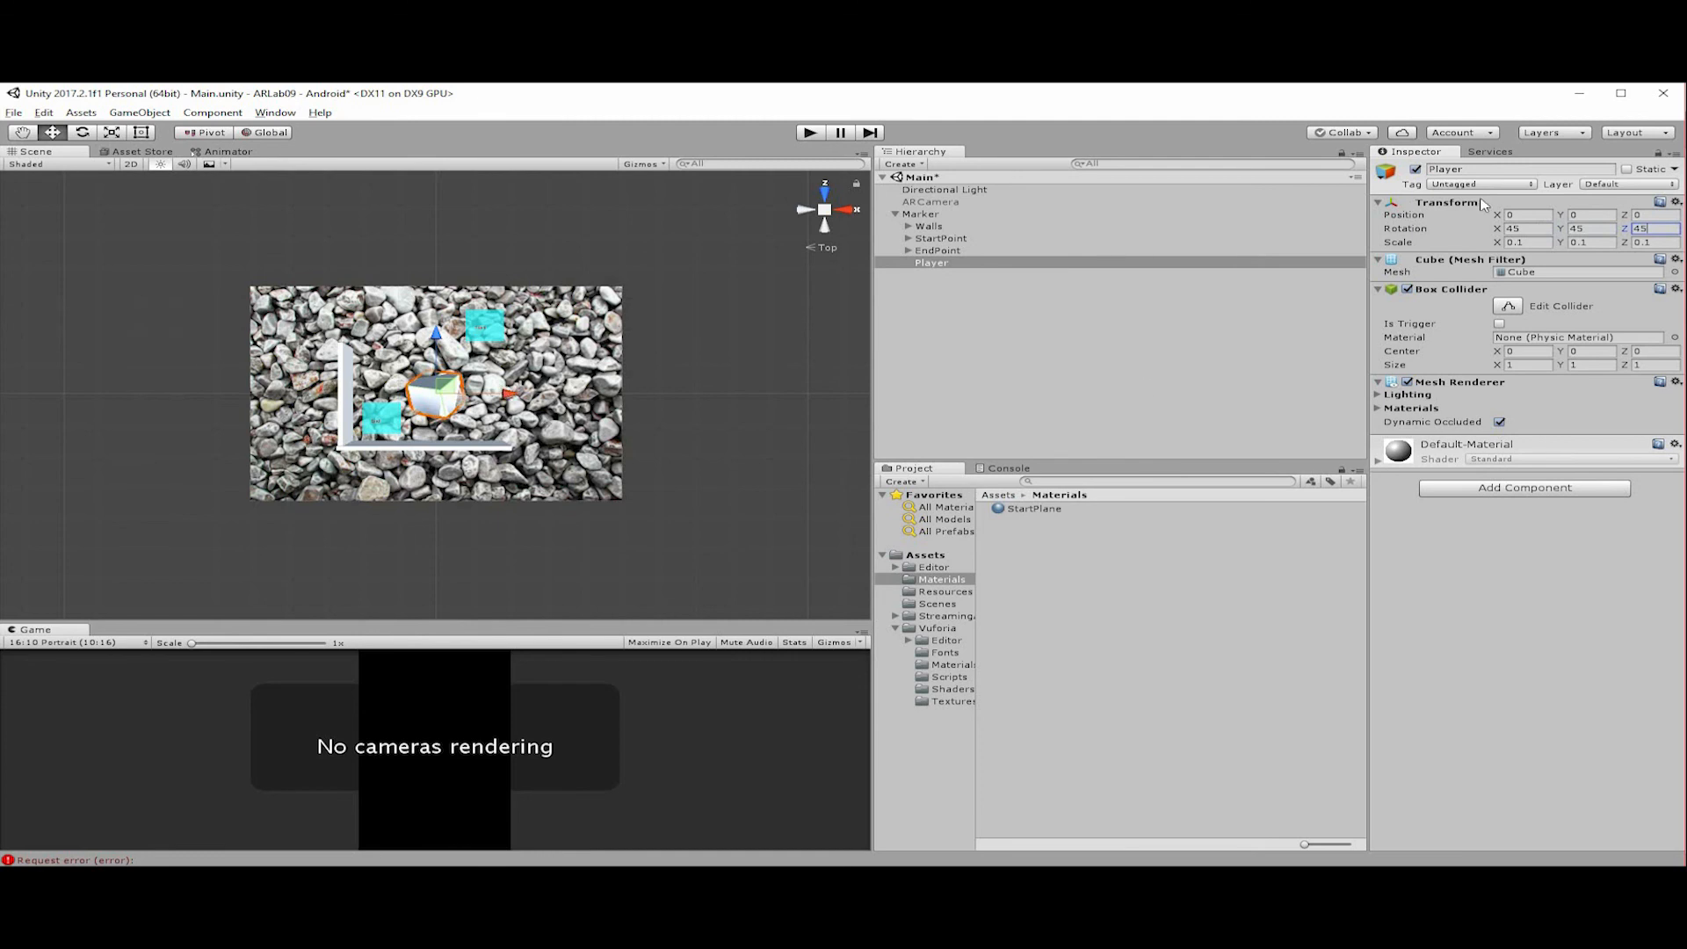
Set the Player cube's scale to 0.05 on the X, Y and Z axes.
{"action": "key", "text": "Tab"}
{"action": "type", "text": "0.05"}
{"action": "key", "text": "Tab"}
{"action": "type", "text": "0.05"}
{"action": "key", "text": "Tab"}
{"action": "type", "text": "0.05"}
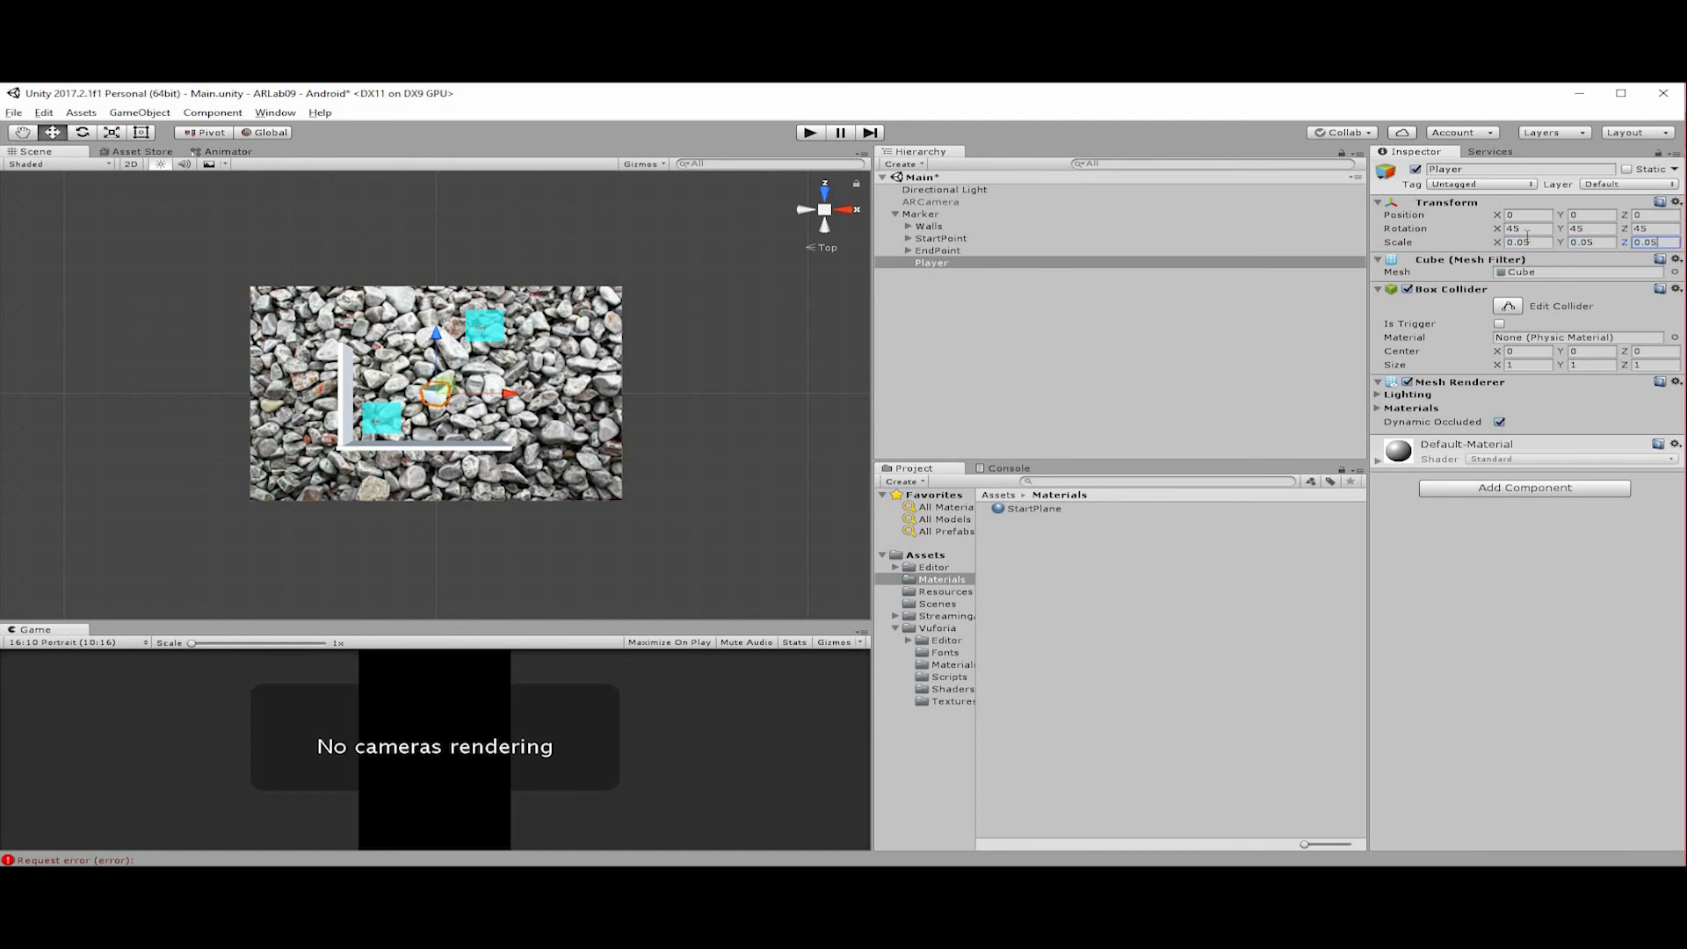
{"action": "key", "text": "Return"}
Move Player over the start plane at about X 0.13, Z 0.219, raise it to about Y 0.052, and deselect it.
{"action": "left_click_drag", "start_coordinate": [447, 396], "coordinate": [507, 329]}
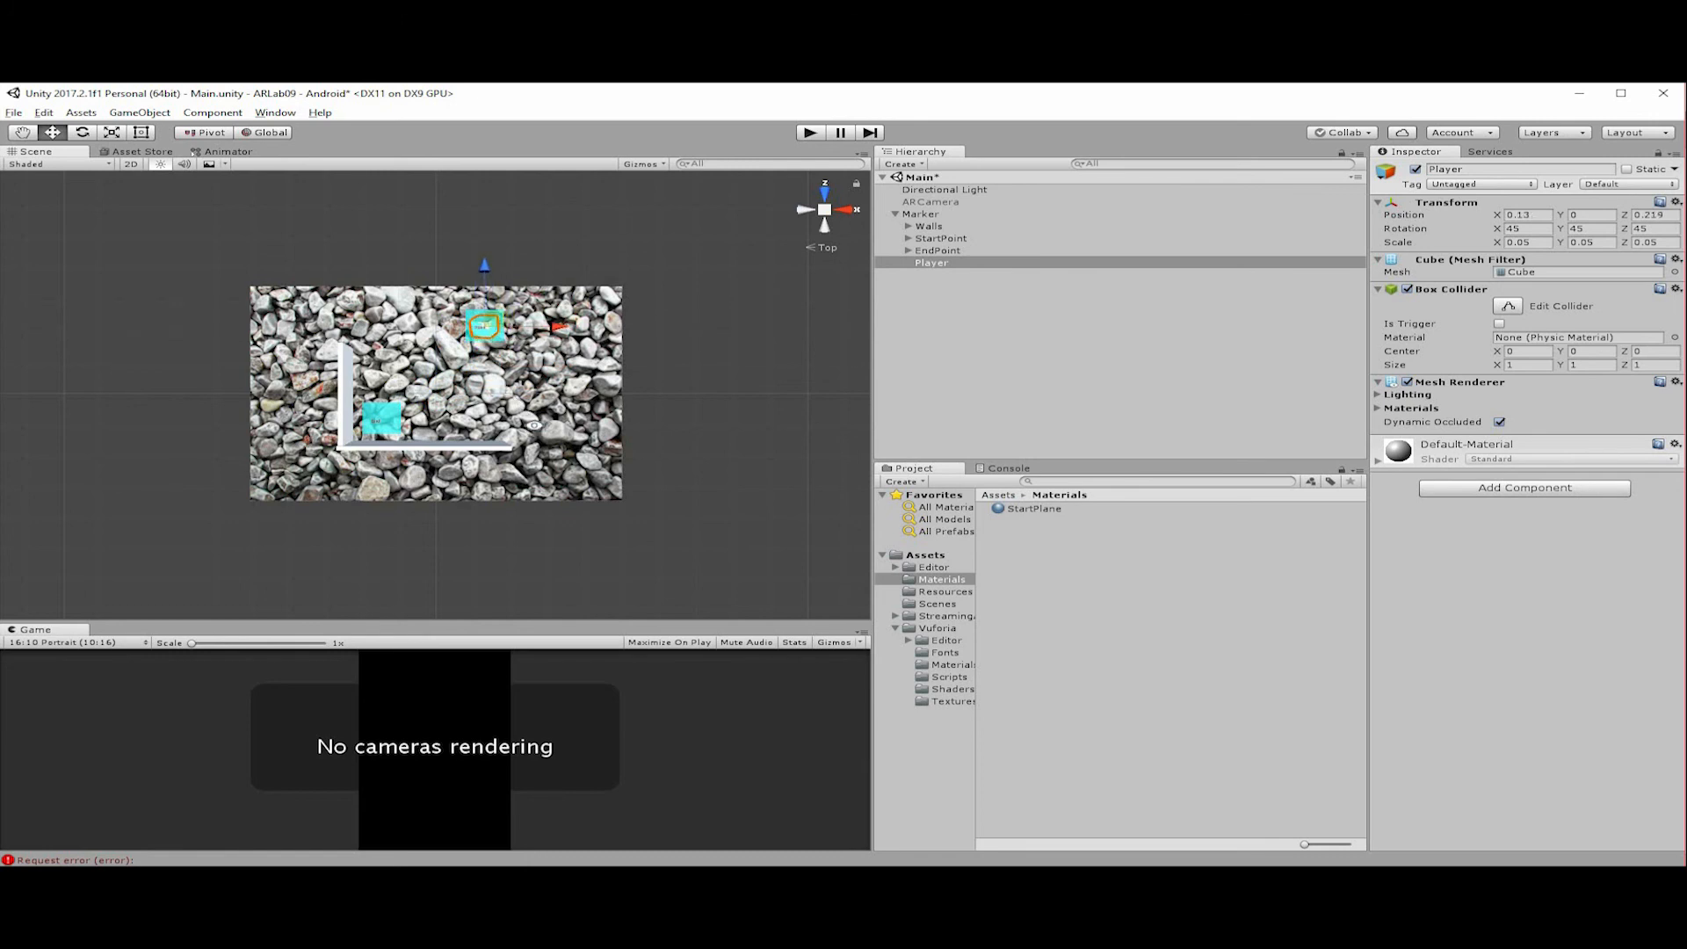
{"action": "left_click_drag", "start_coordinate": [507, 455], "coordinate": [538, 326], "text": "alt"}
{"action": "left_click_drag", "start_coordinate": [438, 538], "coordinate": [1230, 557], "text": "alt"}
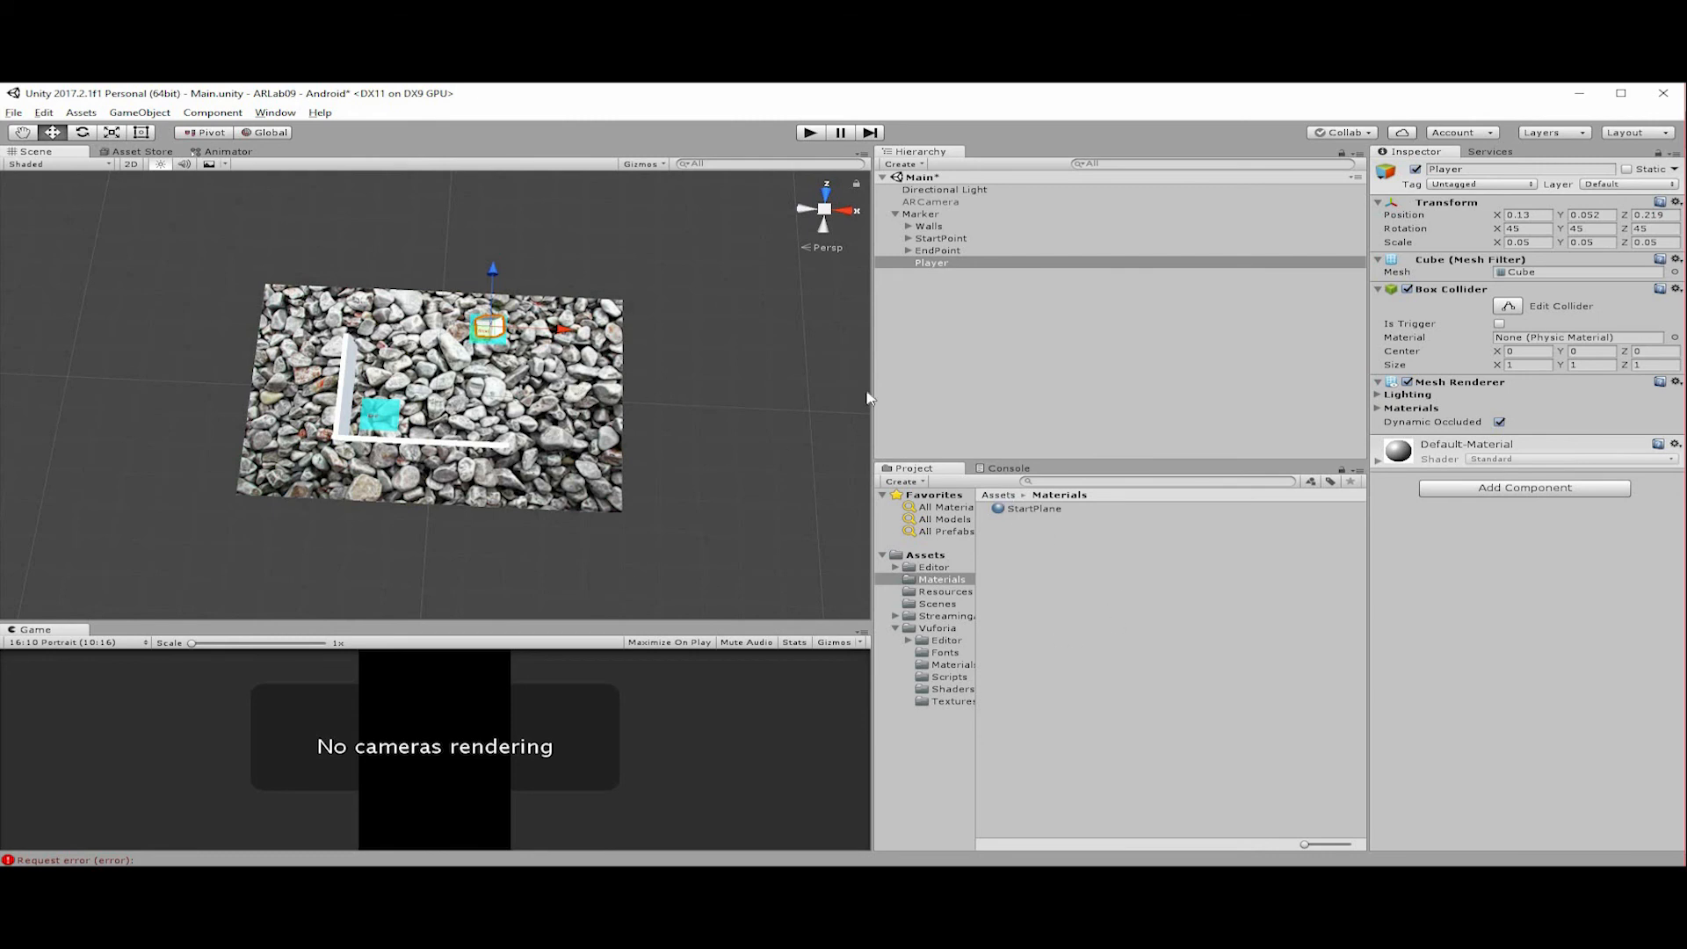
{"action": "left_click", "coordinate": [991, 381]}
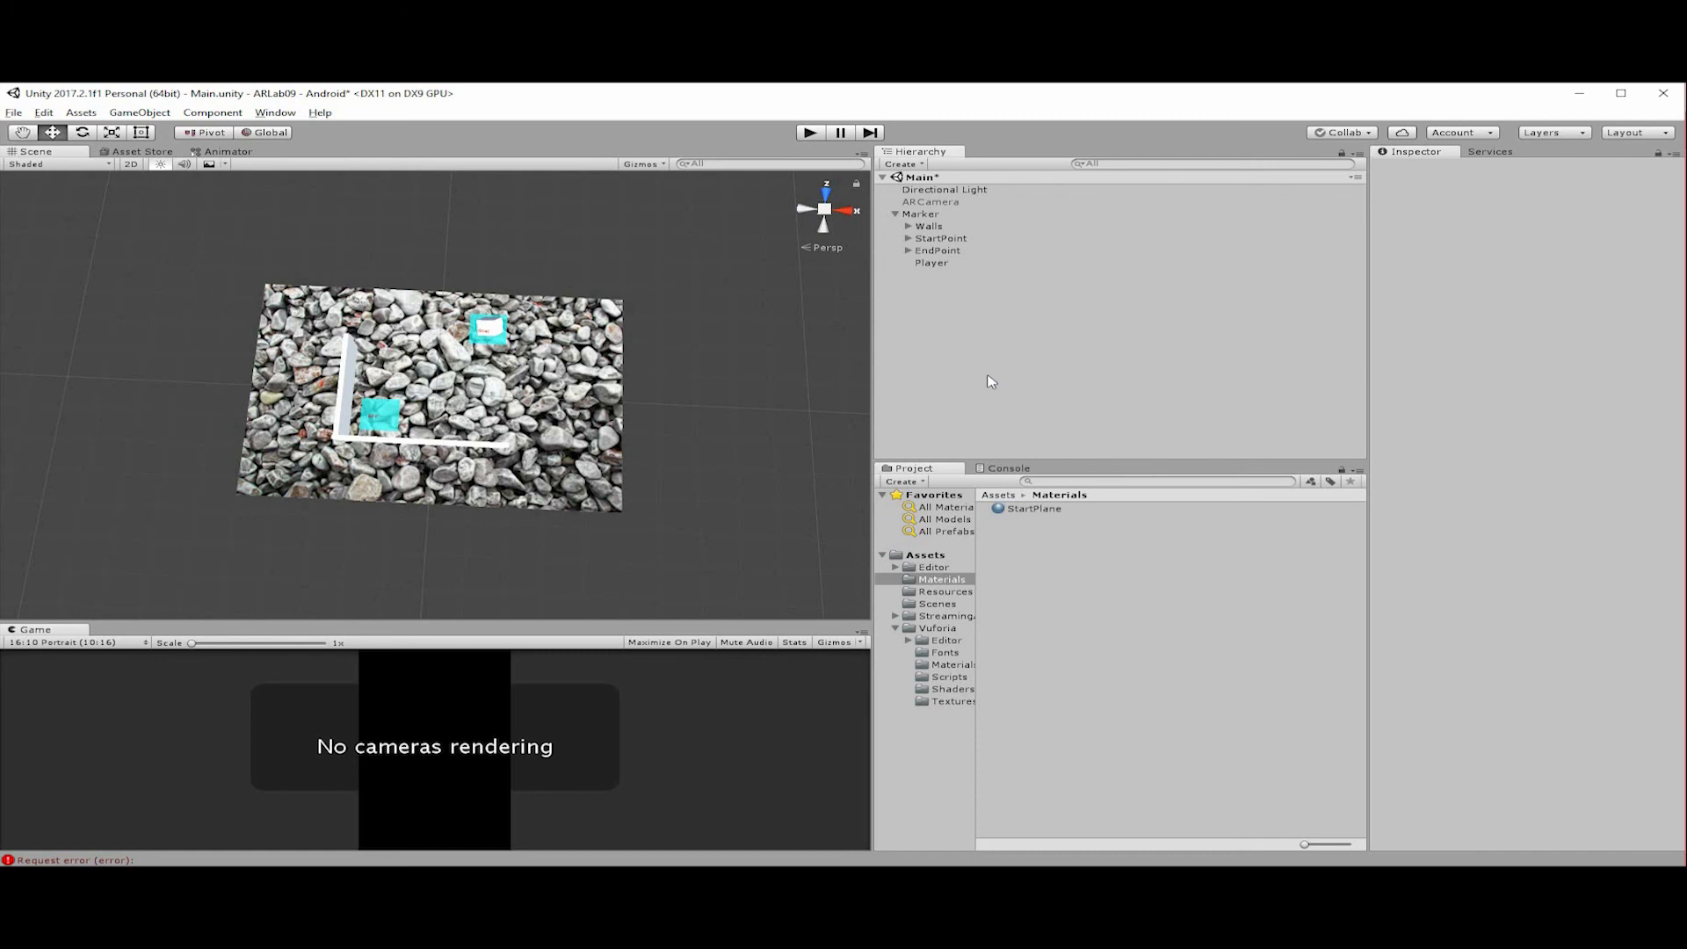